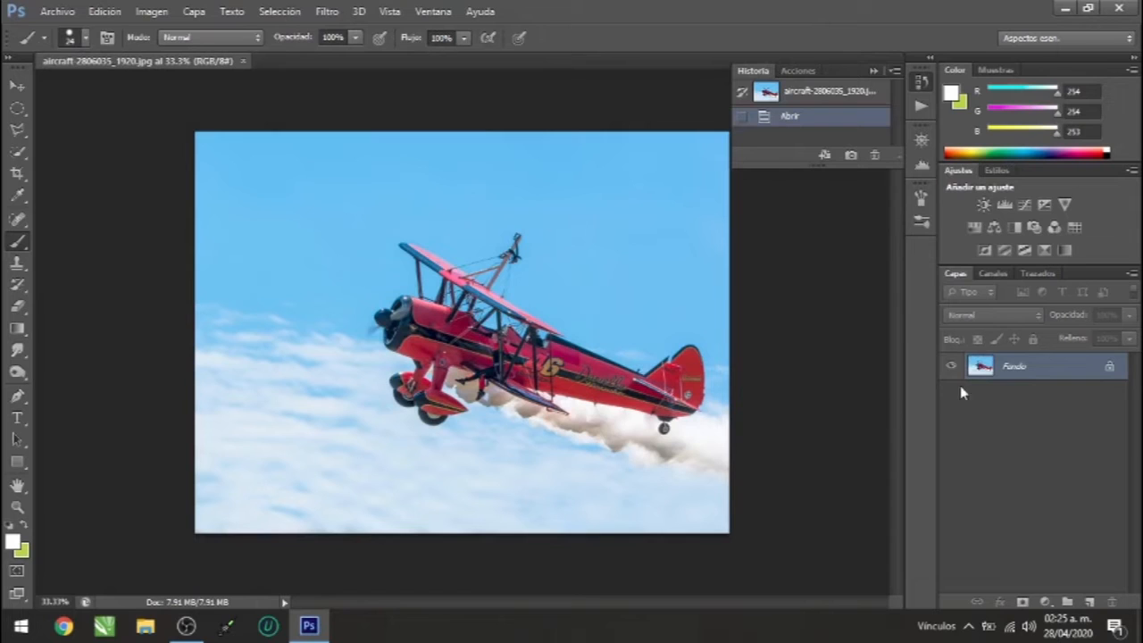
Duplicate the Fondo layer and open the Replace Color adjustment on the copy.
left_click_drag(982, 375, 1090, 603)
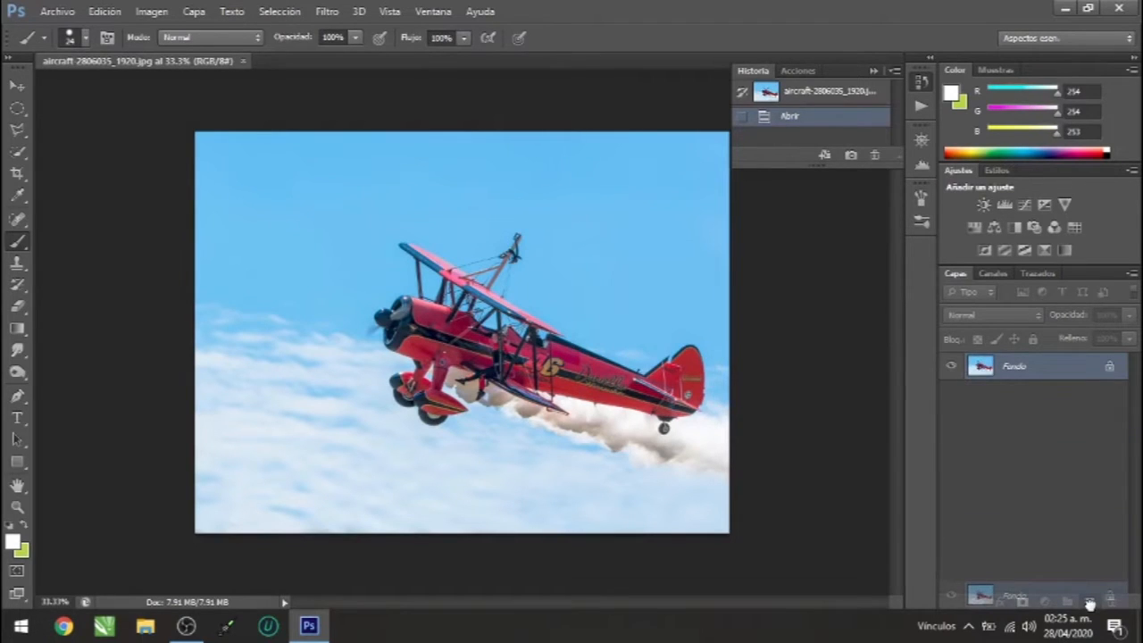
left_click_drag(1090, 605, 1090, 606)
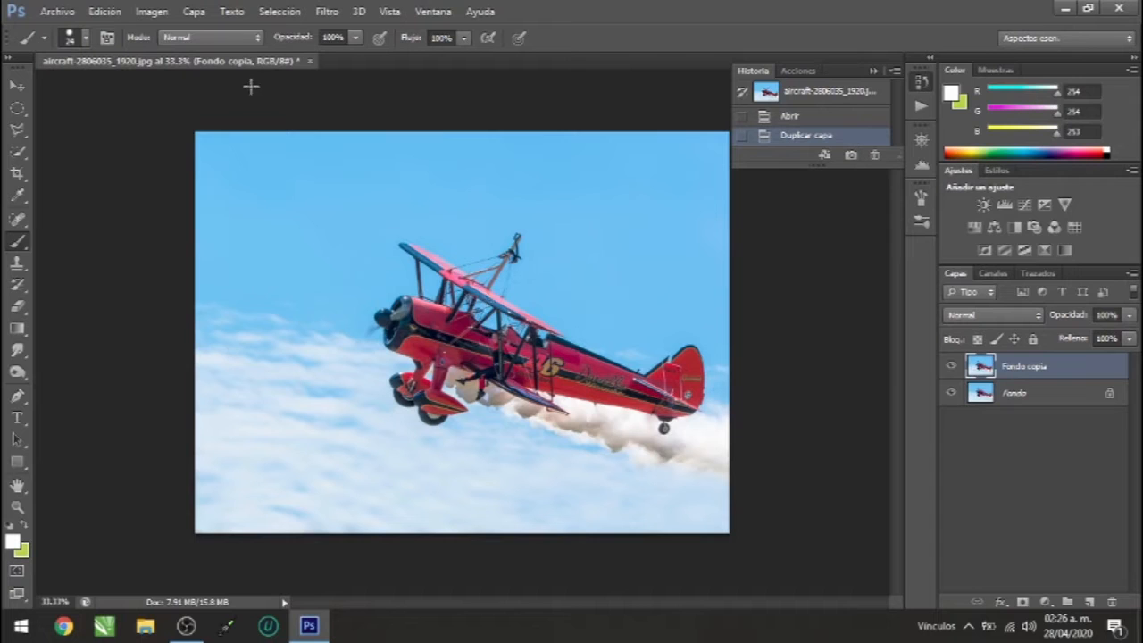
left_click(152, 12)
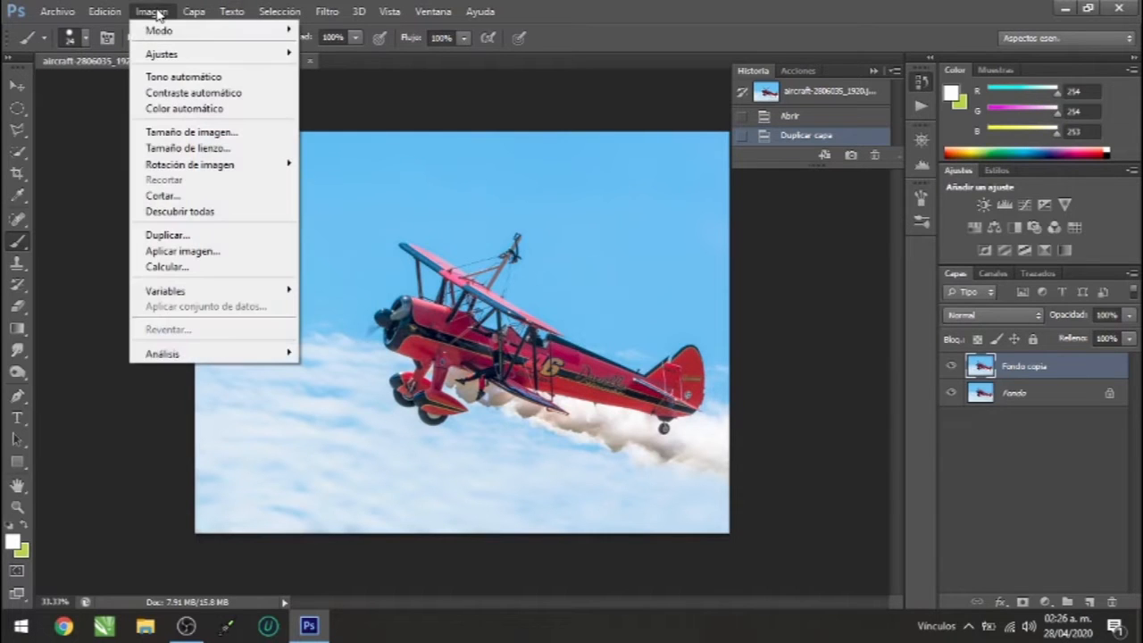
mouse_move(177, 57)
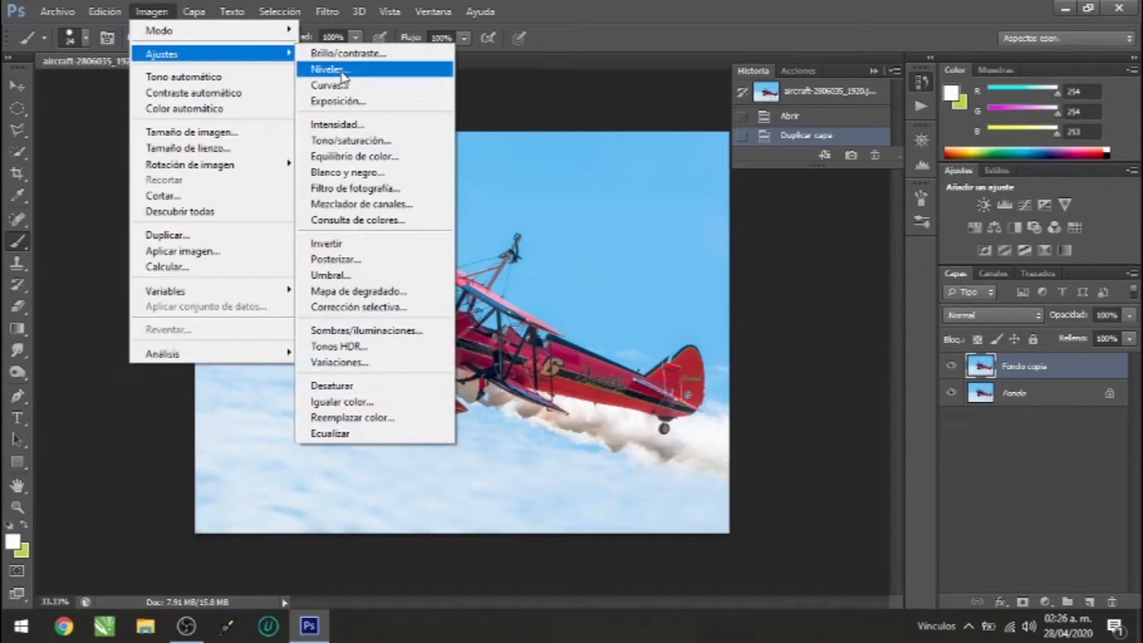
left_click(394, 419)
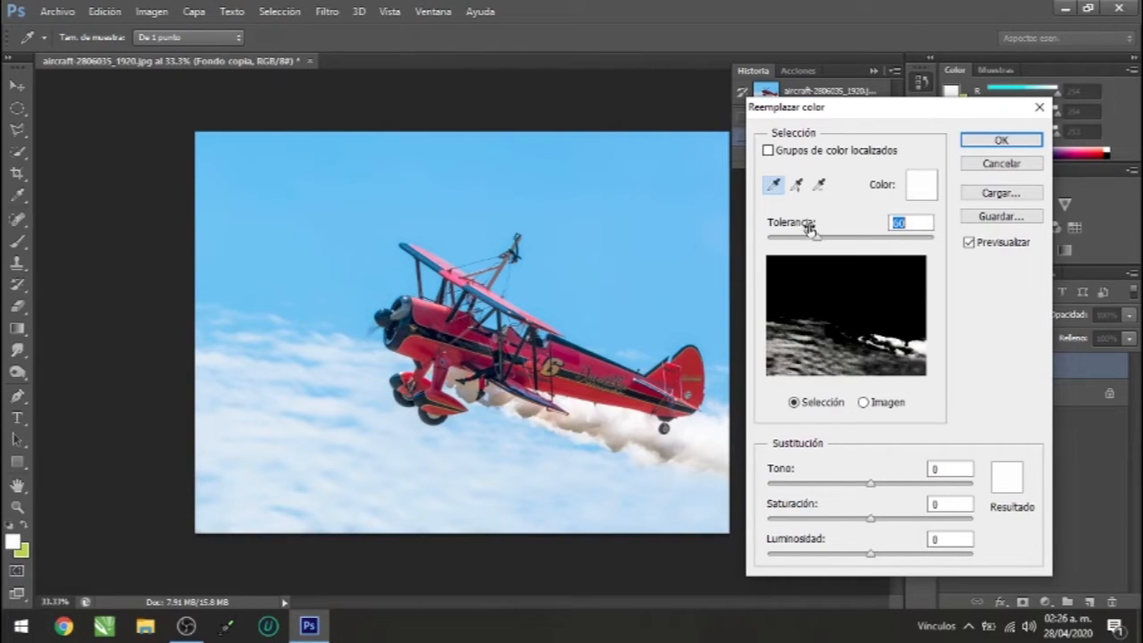
Add the red tones of the airplane's nose, fuselage and tail to the Replace Color selection.
left_click(796, 184)
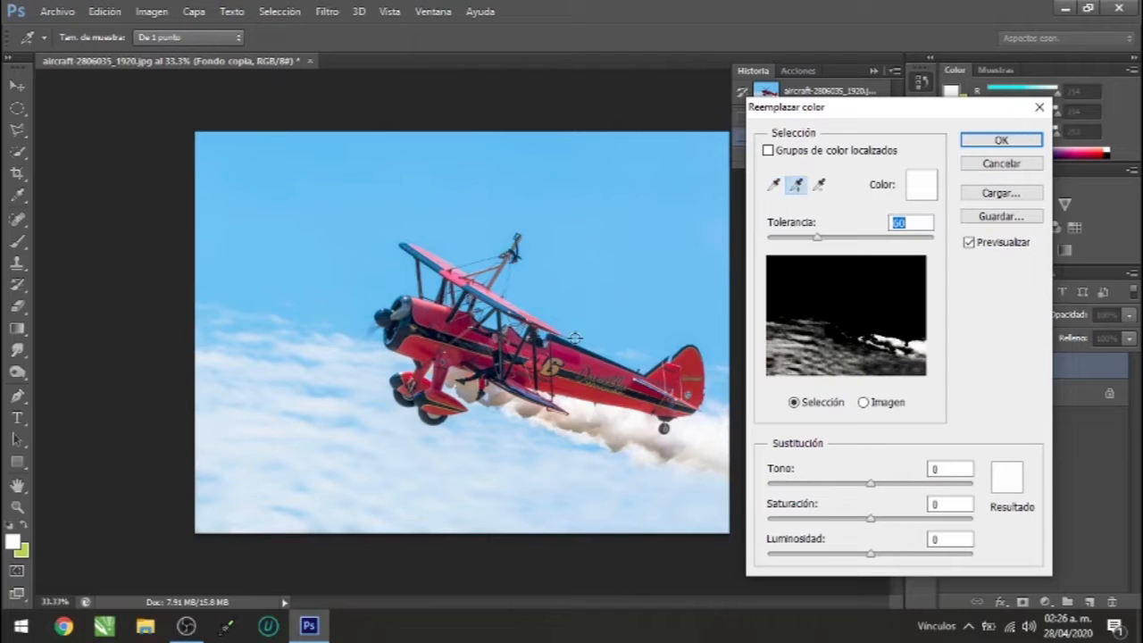
left_click(435, 311)
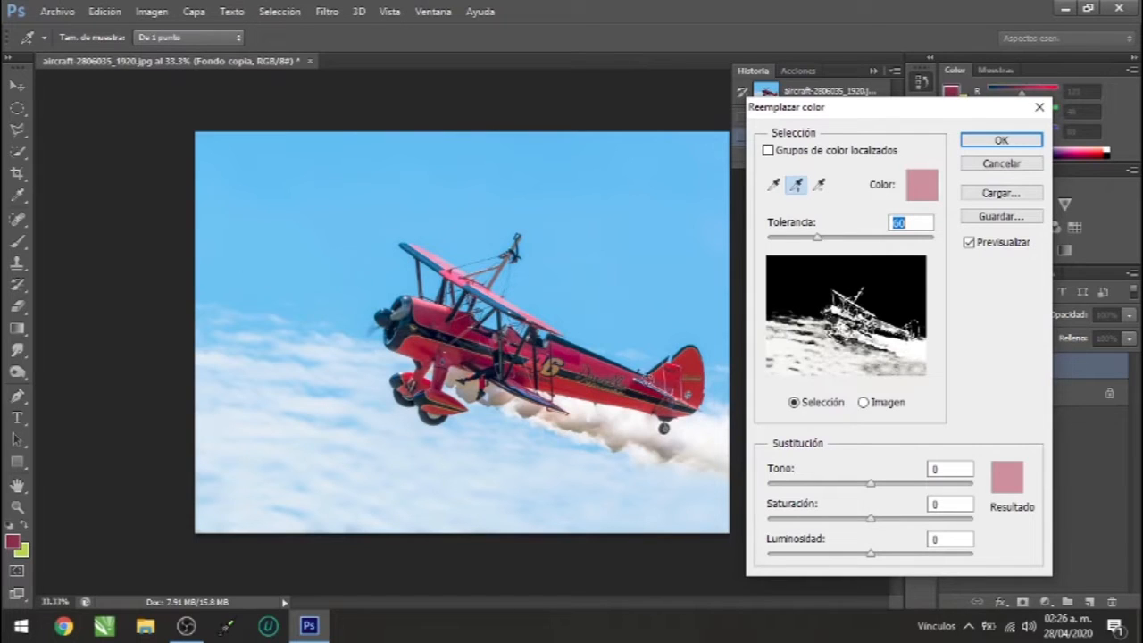
left_click(572, 362)
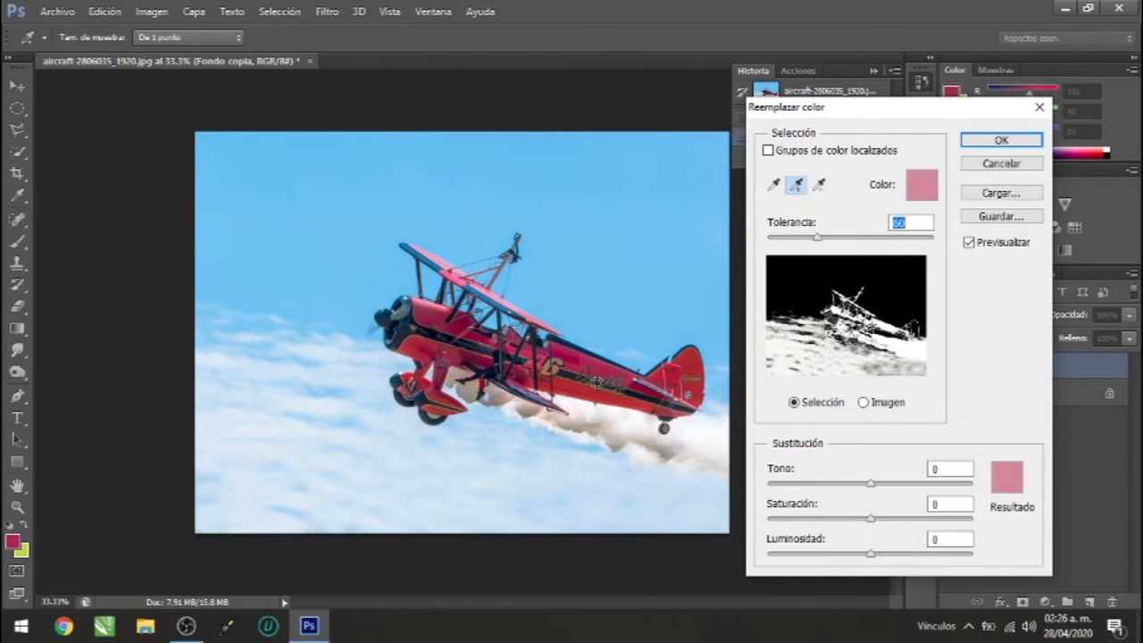
left_click(590, 393)
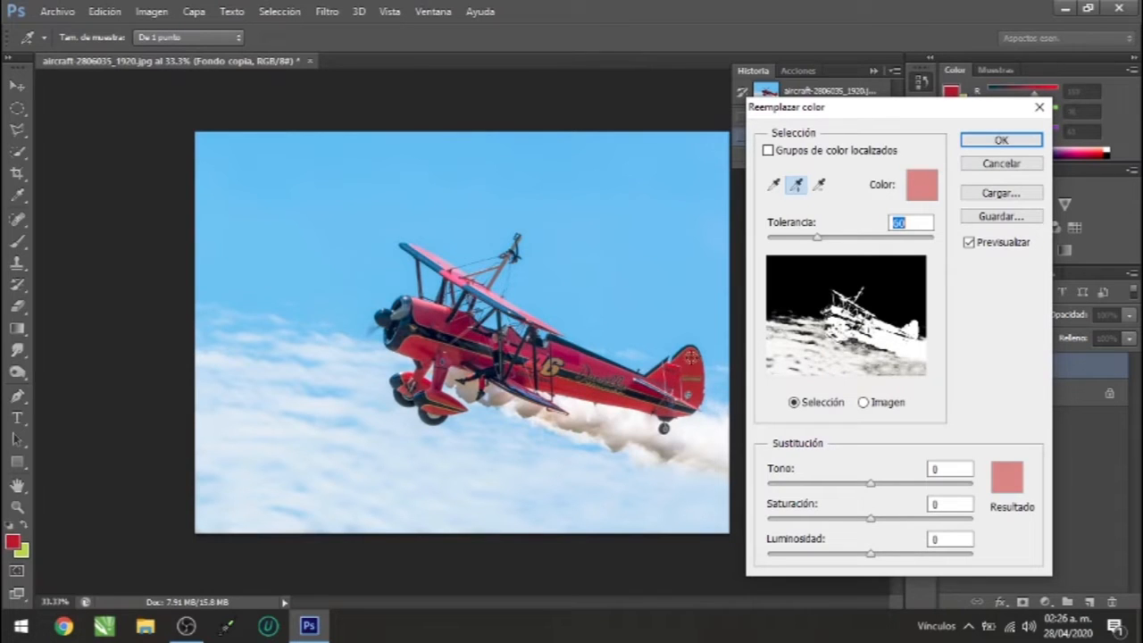
left_click(695, 394)
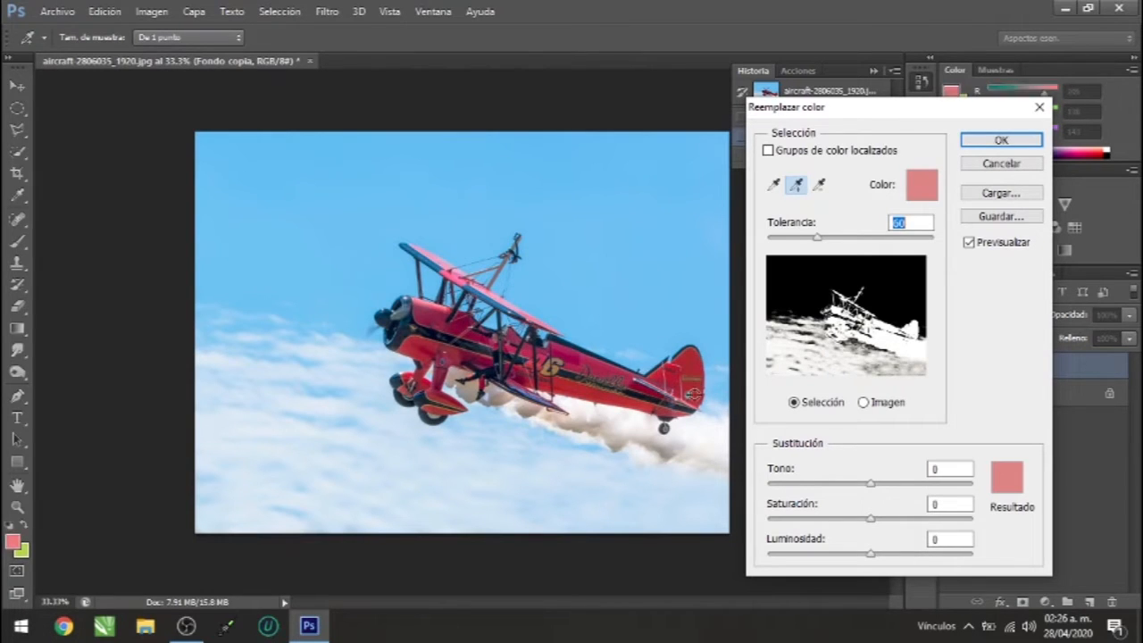
Reduce the color tolerance to 6 and add further samples from the fuselage and upper wing to the selection.
left_click(870, 483)
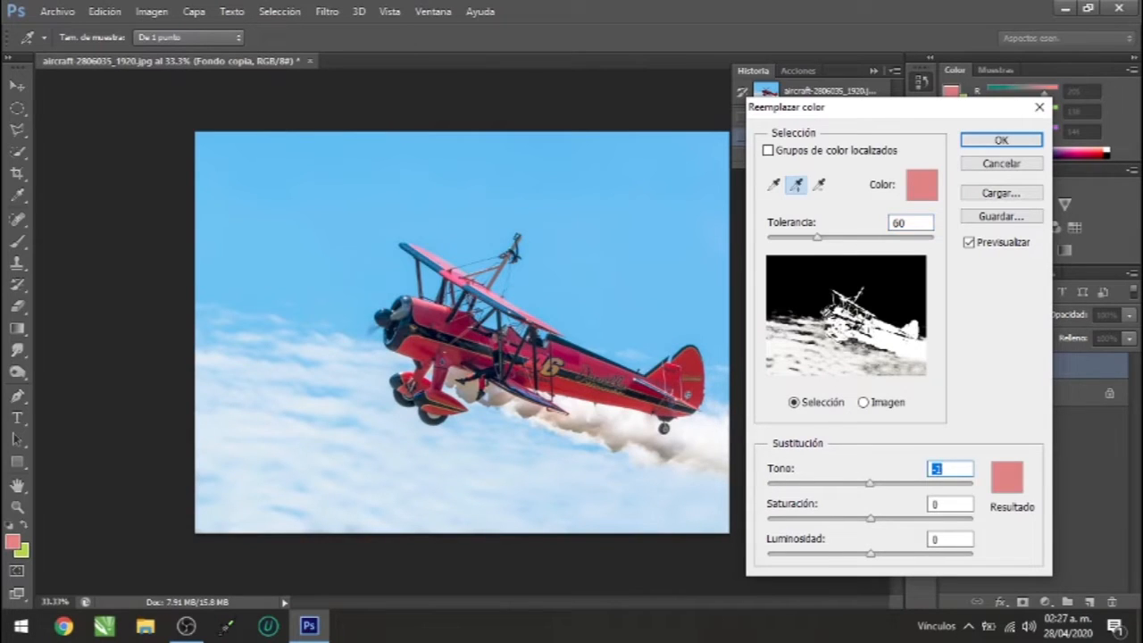
left_click_drag(819, 241, 774, 262)
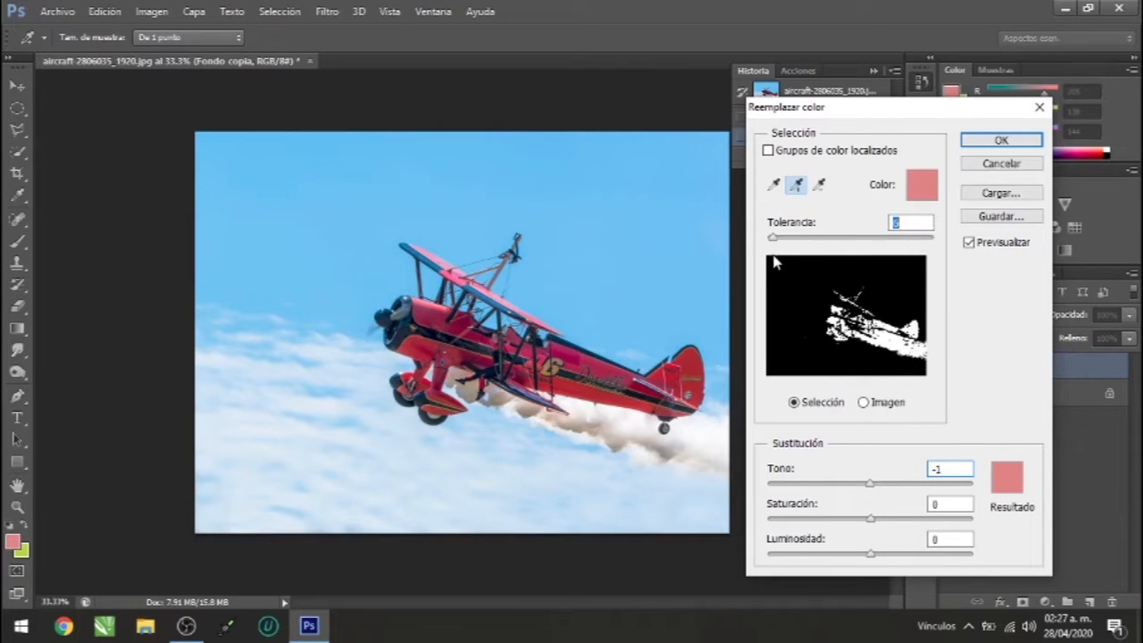
left_click(566, 369)
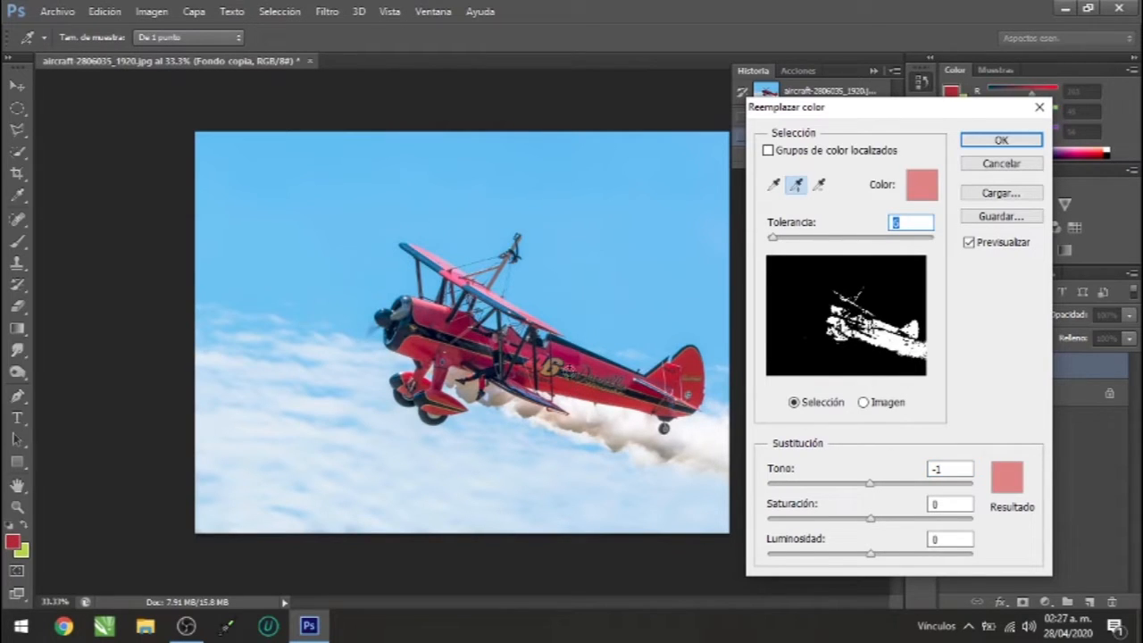
left_click(568, 366)
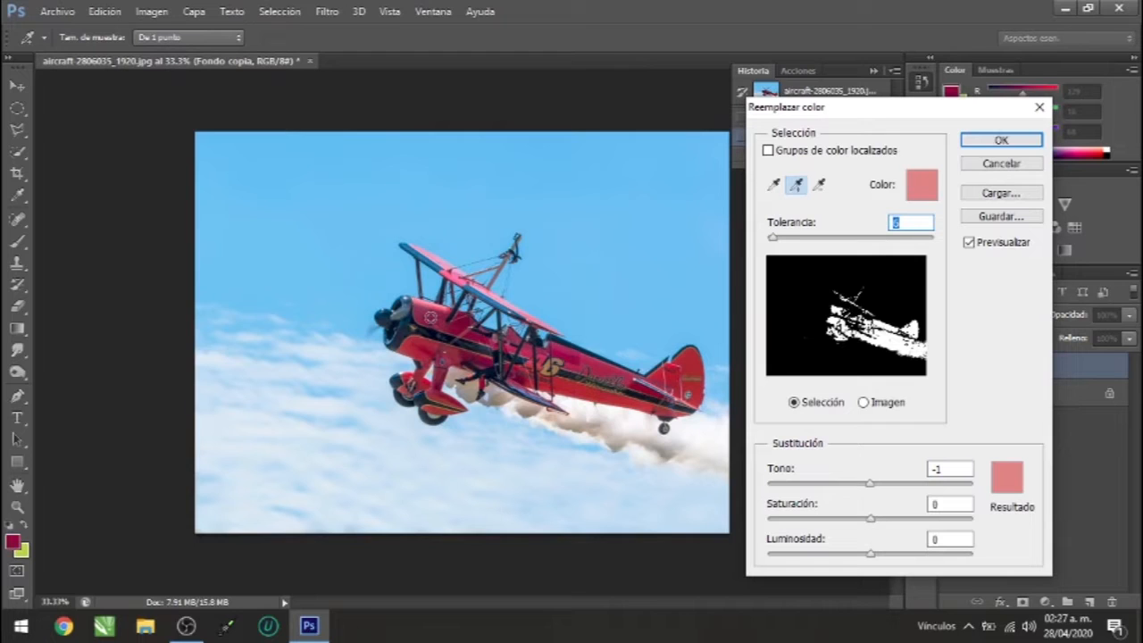
left_click(453, 275)
left_click(453, 275)
left_click(433, 257)
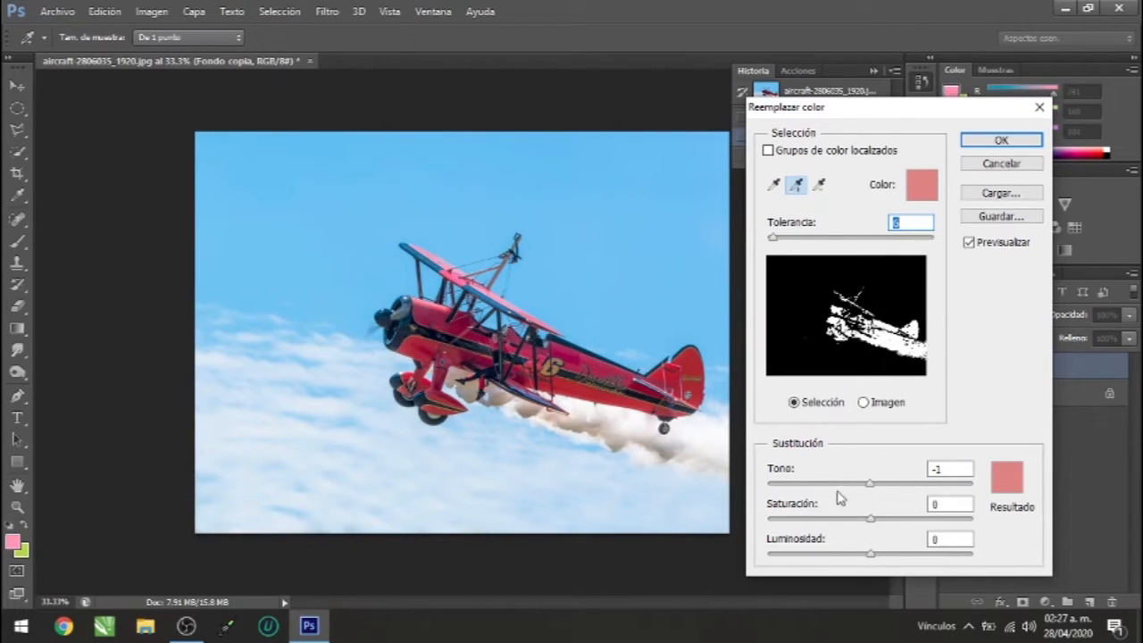
Set the replacement hue to +98 and add the remaining red patches on the fuselage and landing gear to the selection.
left_click_drag(870, 488, 929, 489)
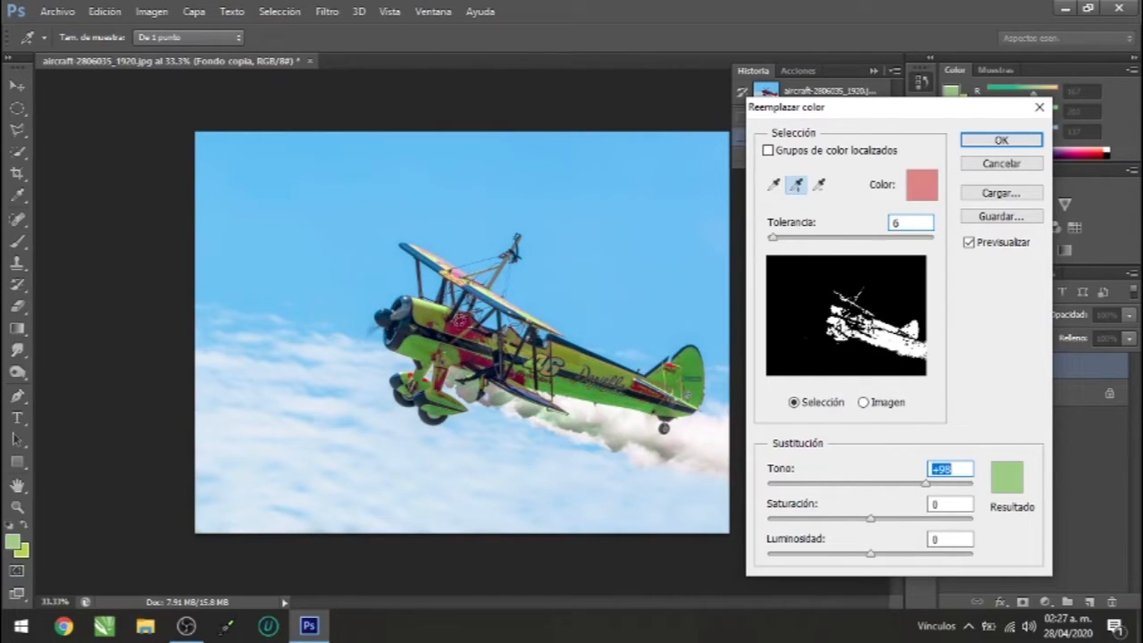
left_click(800, 194)
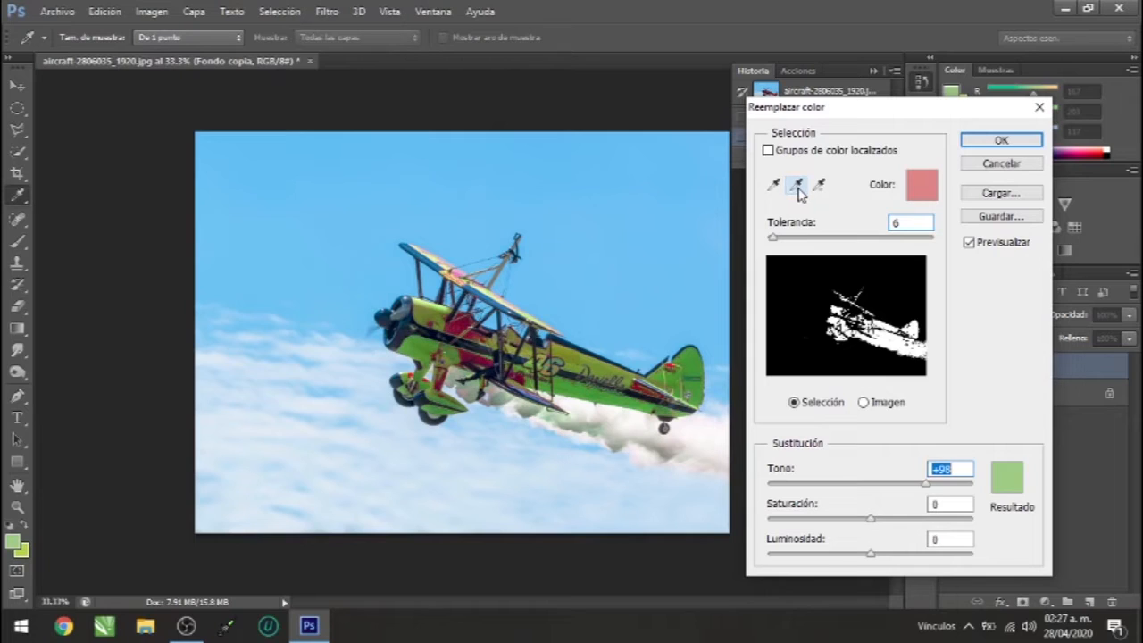
left_click(799, 193)
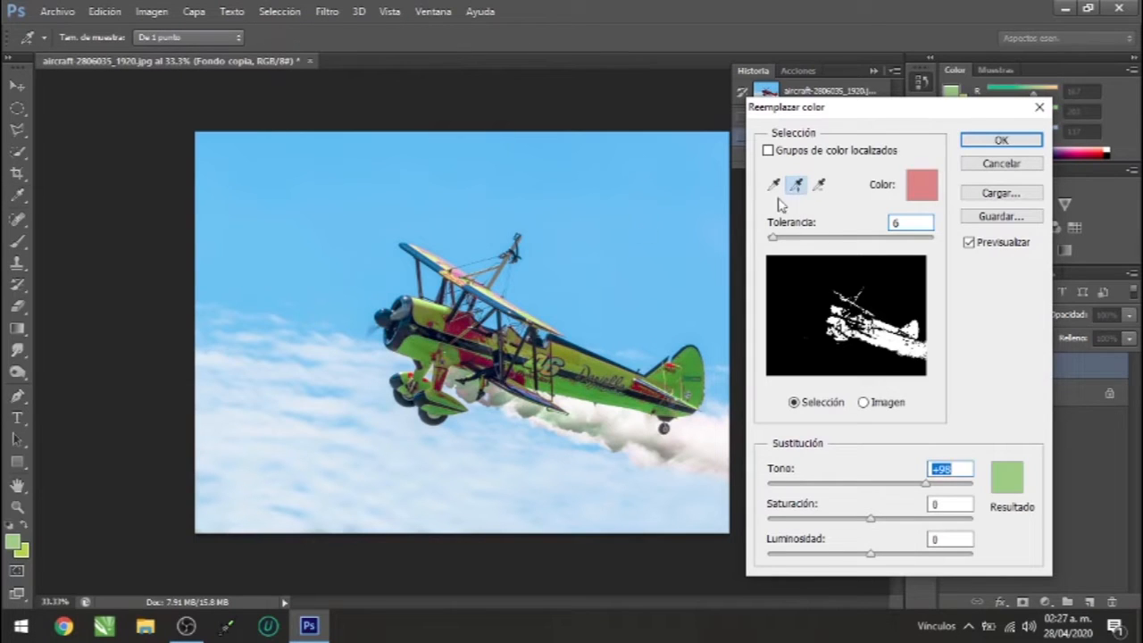
left_click(457, 330)
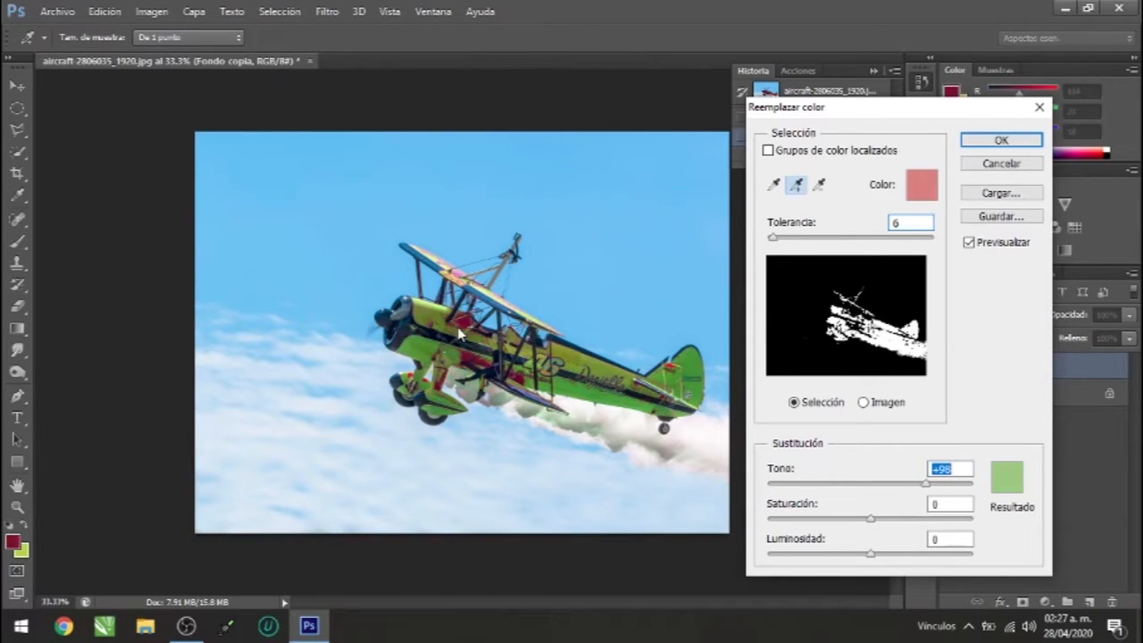
left_click(468, 358)
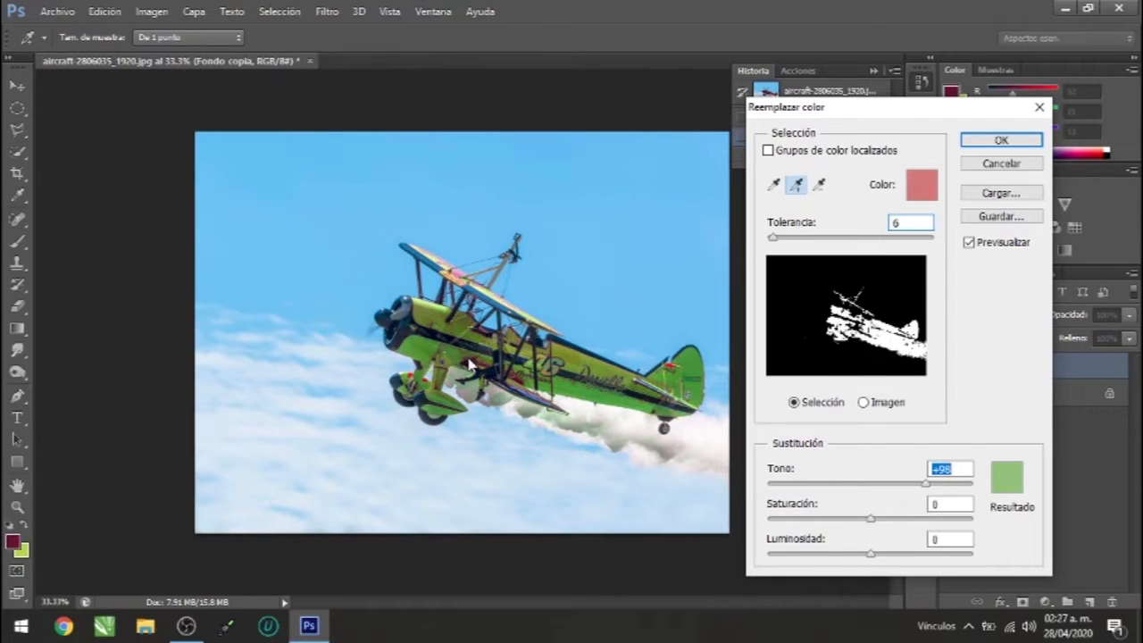
left_click(479, 366)
left_click(481, 369)
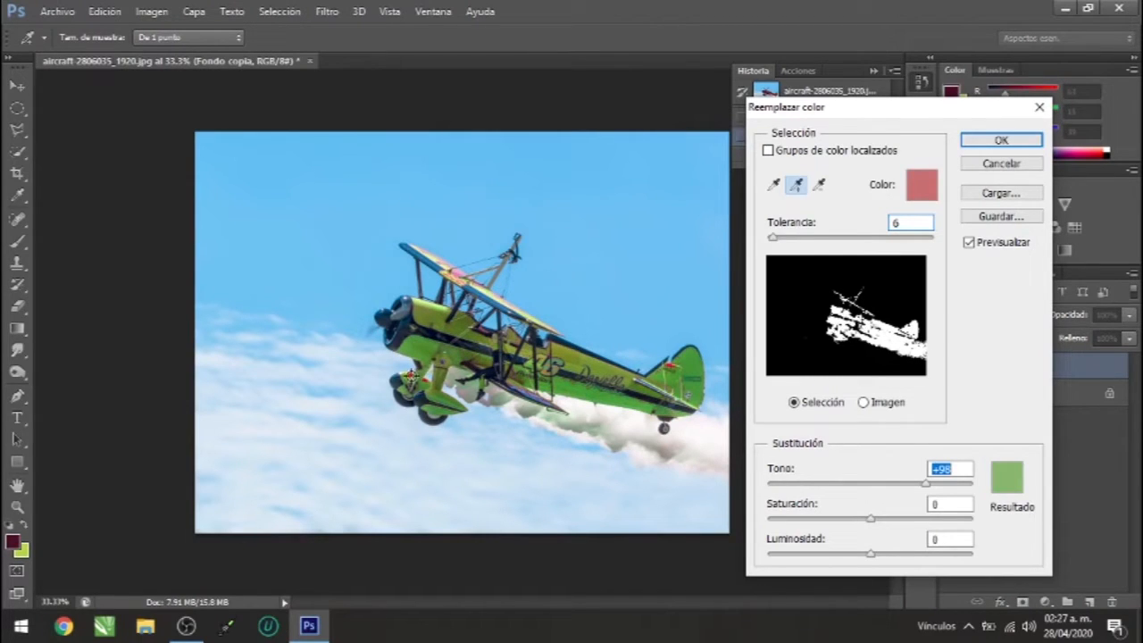
left_click(411, 380)
left_click(410, 380)
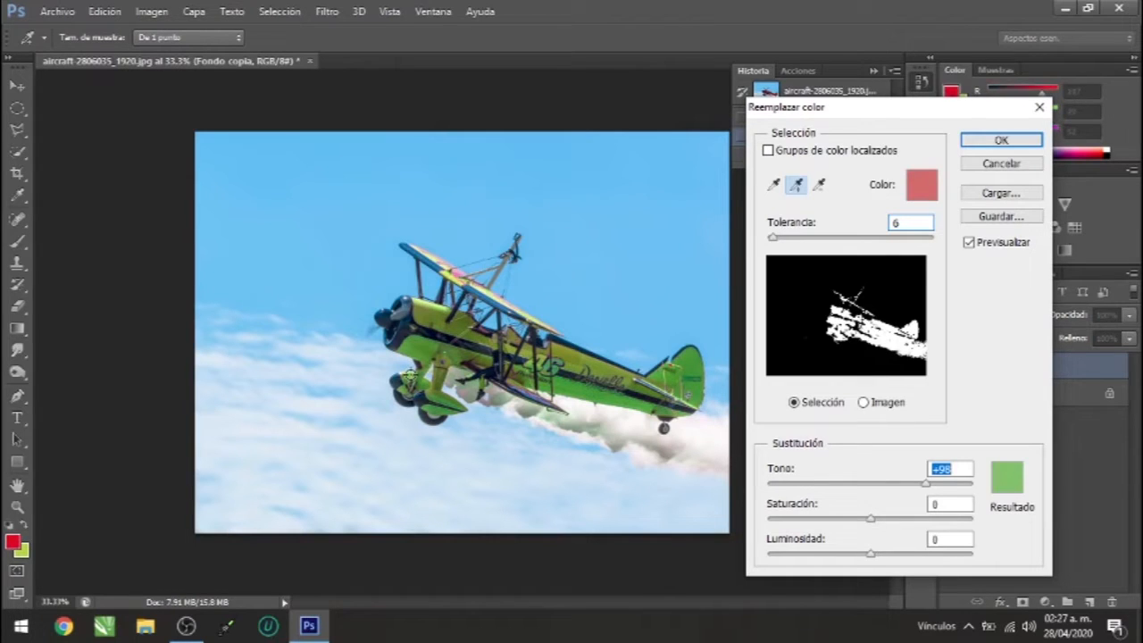
Add the remaining pink tones along the upper wing to the color selection.
left_click(458, 272)
left_click(459, 273)
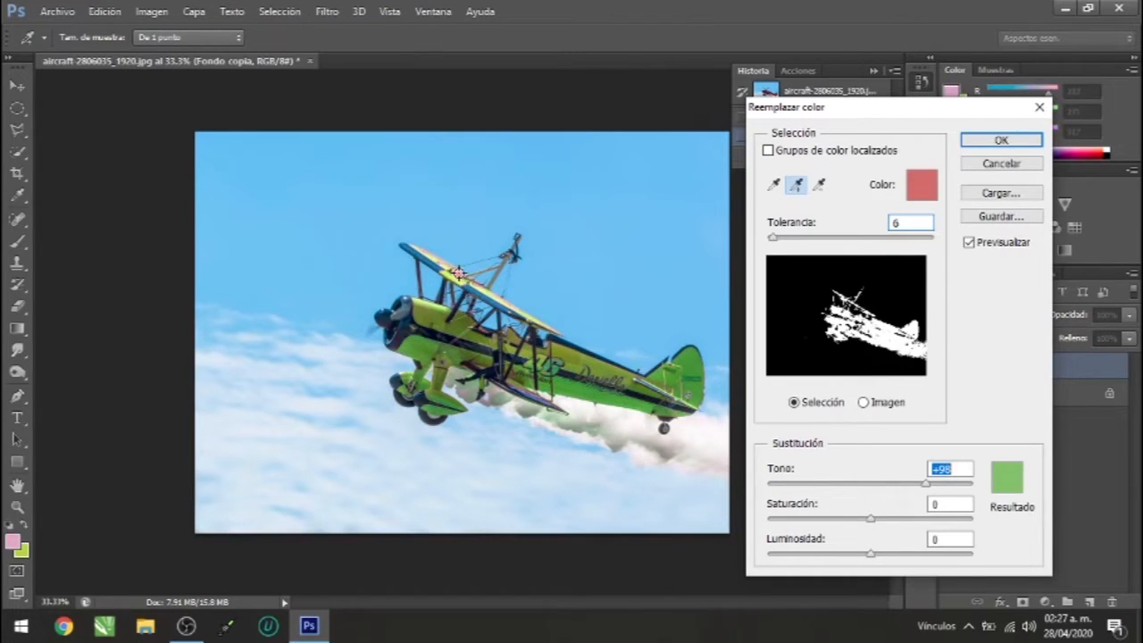
left_click(455, 272)
left_click(451, 267)
left_click(438, 259)
left_click(457, 274)
left_click(458, 275)
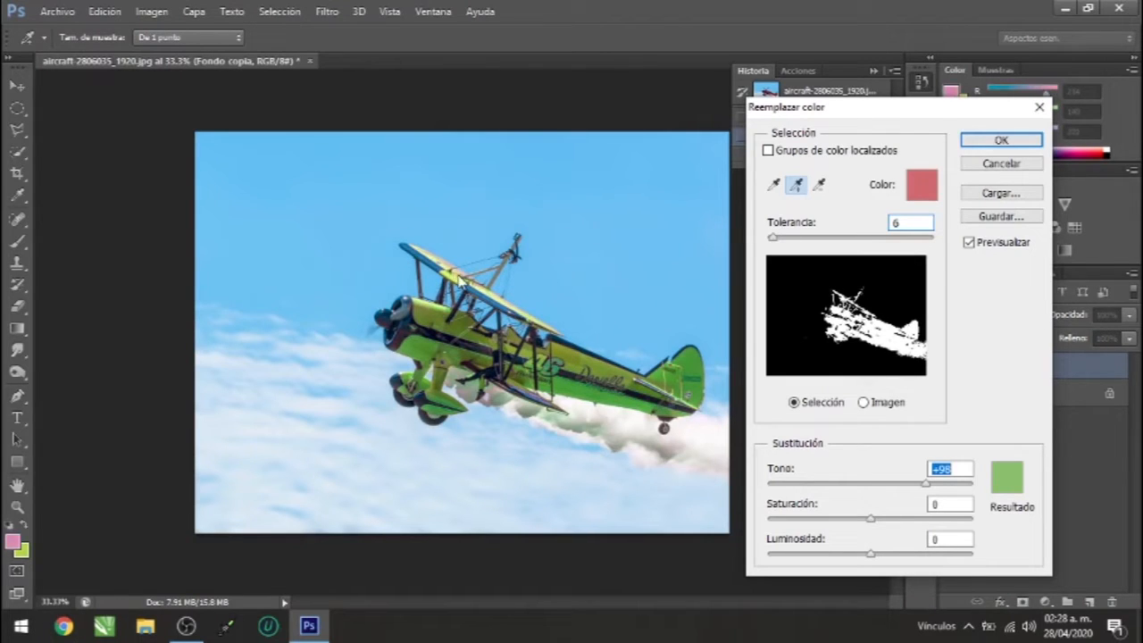
Set the replacement hue to +89, saturation to +36 and lightness to +5, and apply the color replacement.
mouse_move(926, 489)
left_mouse_down()
mouse_move(978, 503)
mouse_move(761, 488)
mouse_move(923, 499)
left_mouse_up()
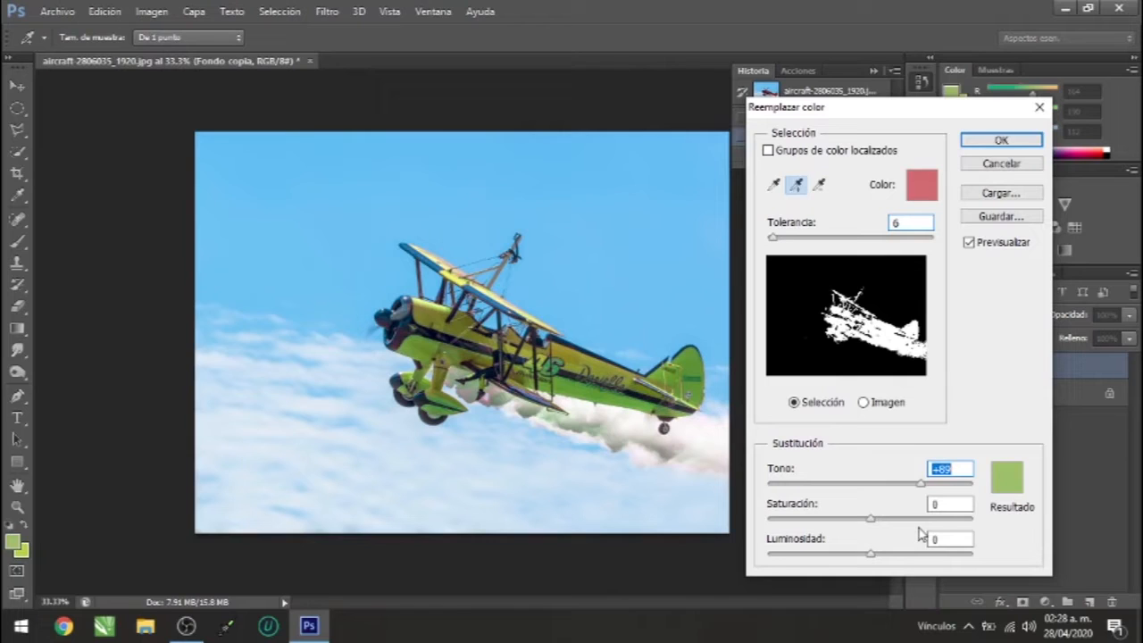
left_click_drag(870, 520, 763, 533)
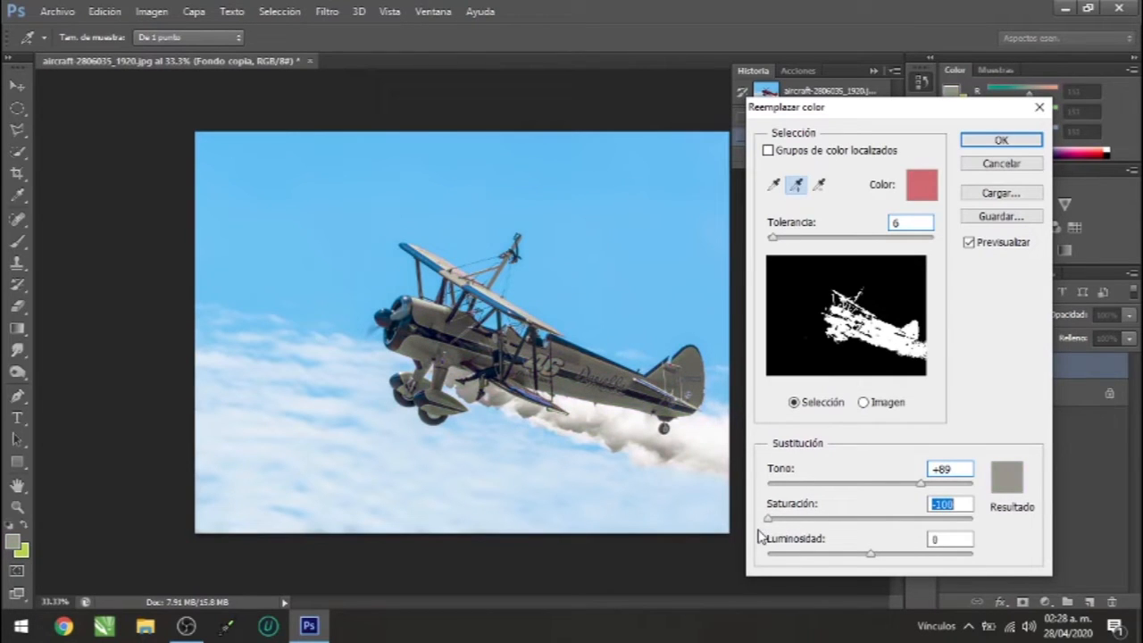
left_click_drag(760, 533, 982, 525)
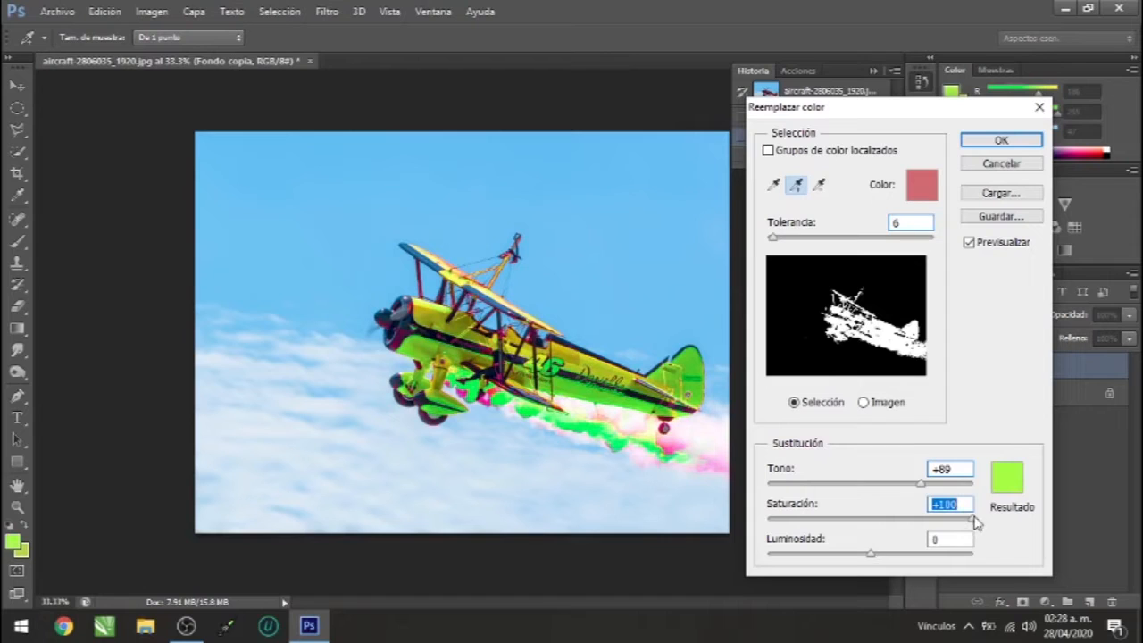
left_click_drag(977, 527, 908, 529)
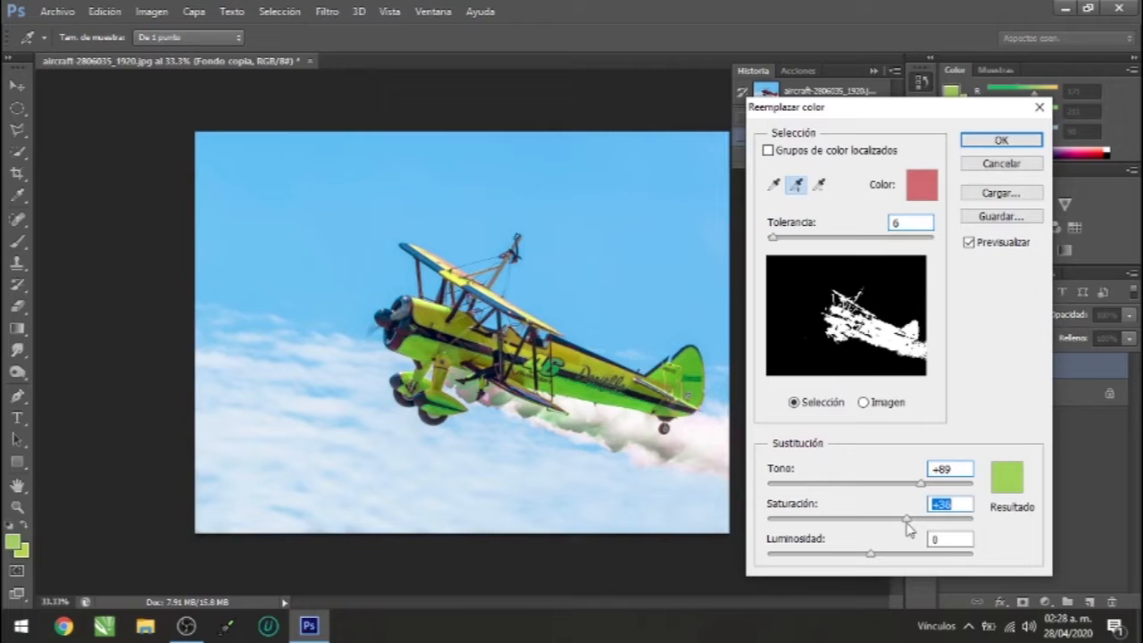
mouse_move(871, 557)
left_mouse_down()
mouse_move(768, 560)
mouse_move(981, 557)
mouse_move(879, 566)
left_mouse_up()
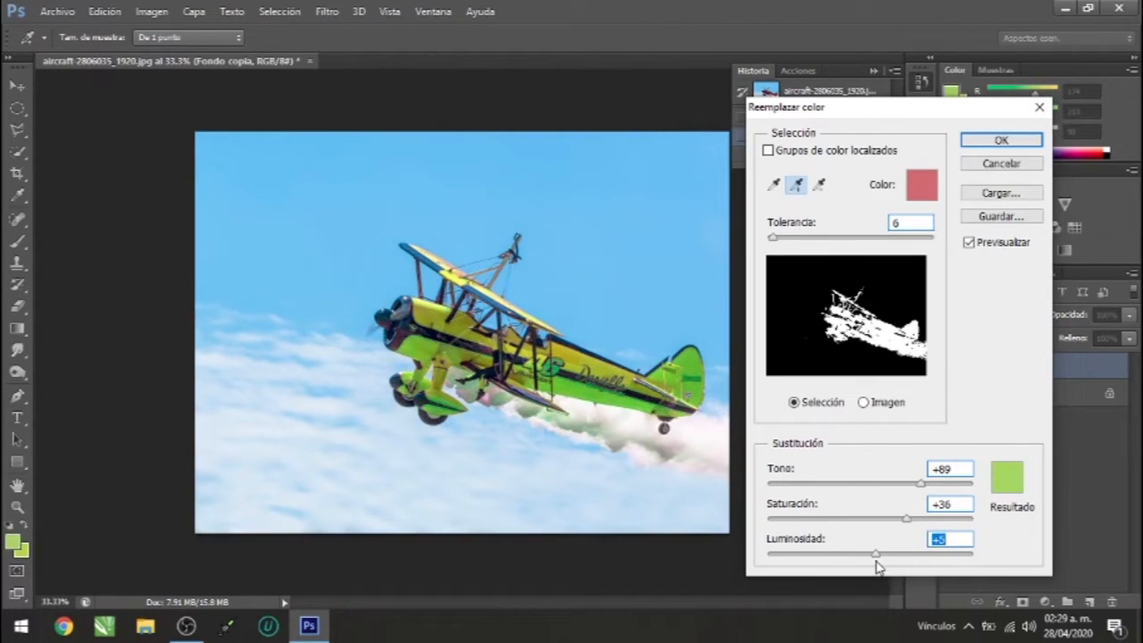
left_click(1000, 141)
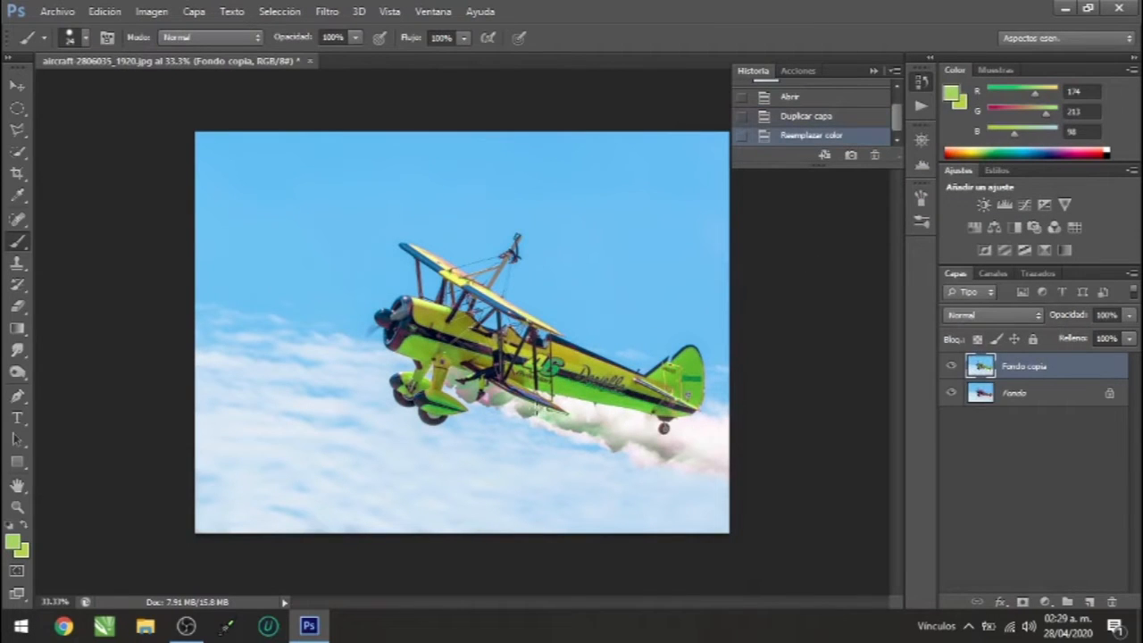
Examine the recolored airplane and the smoke trail at 100% zoom for unwanted color changes.
left_click(922, 140)
left_click_drag(831, 234, 834, 234)
left_click_drag(899, 340, 899, 399)
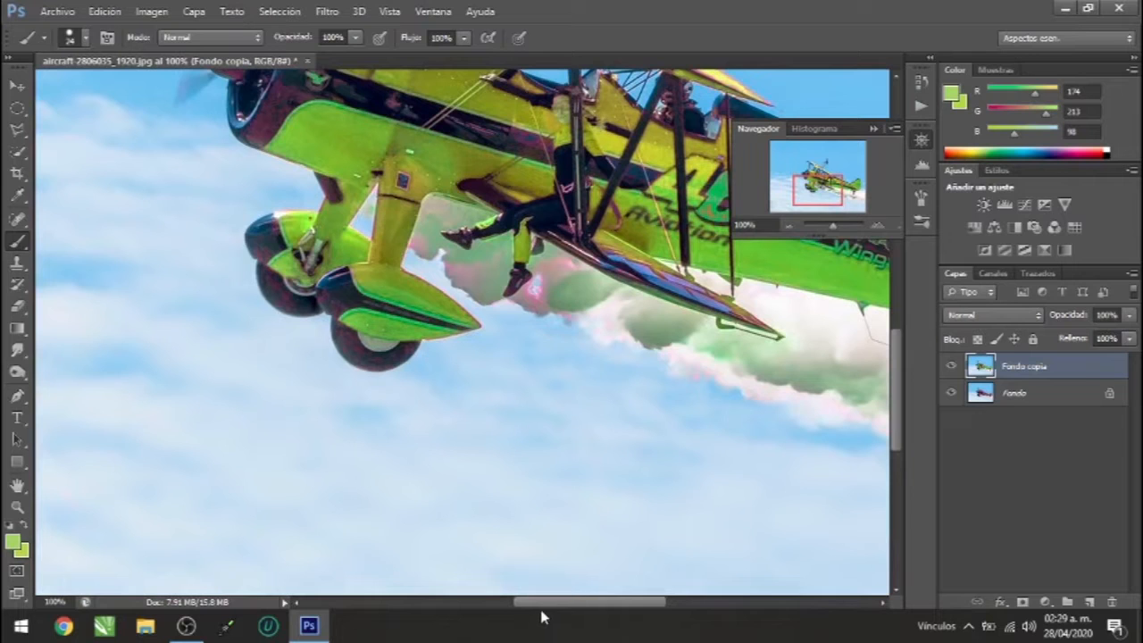
left_click_drag(546, 602, 596, 606)
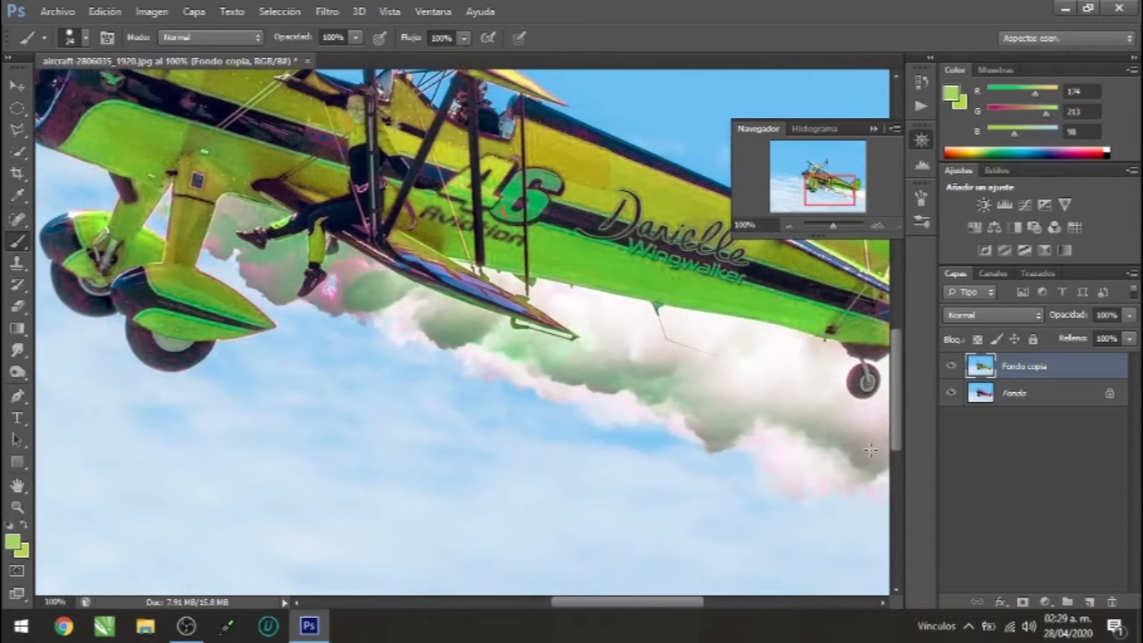
left_click_drag(898, 434, 901, 408)
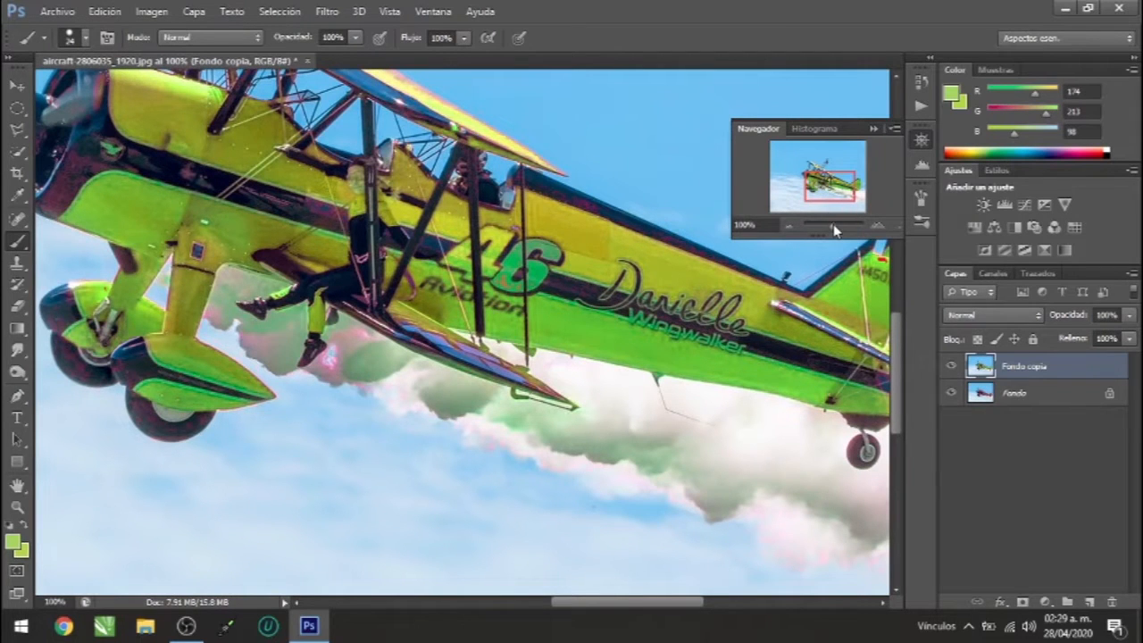
left_click_drag(835, 231, 831, 232)
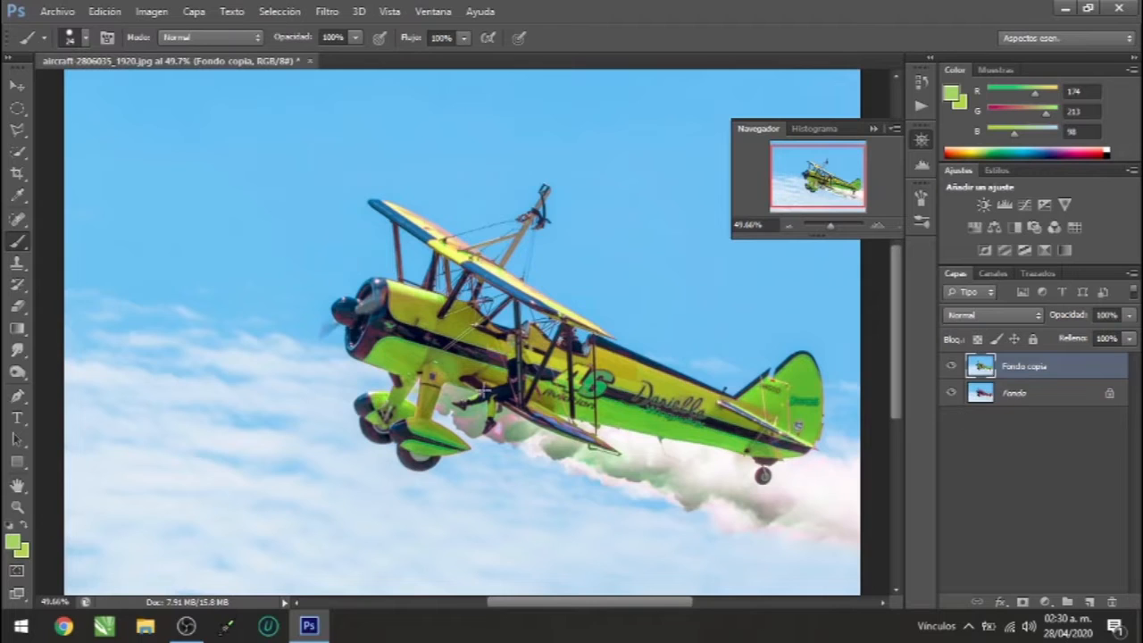
Select the airplane's fuselage, tail, landing gear and upper wing with the Quick Selection tool.
left_click(18, 152)
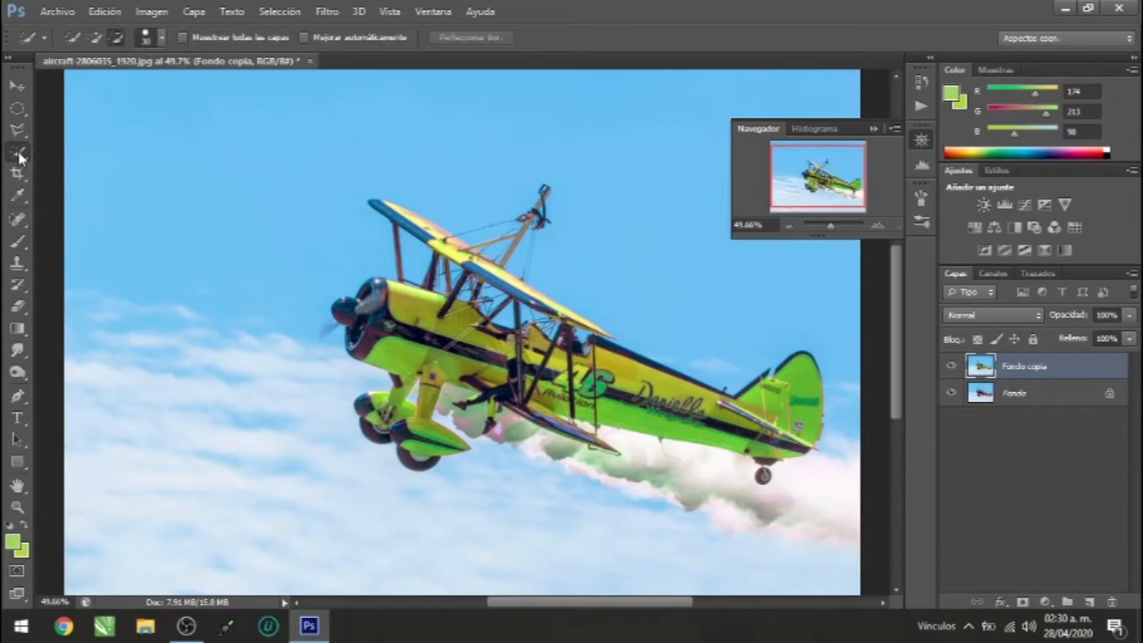
left_click(366, 316)
mouse_move(373, 317)
left_mouse_down()
mouse_move(404, 332)
mouse_move(401, 362)
mouse_move(427, 380)
mouse_move(418, 452)
mouse_move(366, 412)
mouse_move(435, 389)
mouse_move(453, 407)
mouse_move(467, 372)
mouse_move(516, 368)
mouse_move(525, 389)
mouse_move(529, 347)
mouse_move(543, 345)
mouse_move(552, 363)
mouse_move(556, 347)
mouse_move(579, 340)
mouse_move(561, 451)
mouse_move(605, 448)
mouse_move(532, 372)
mouse_move(642, 372)
mouse_move(623, 362)
mouse_move(697, 430)
mouse_move(744, 434)
mouse_move(784, 398)
mouse_move(766, 453)
left_mouse_up()
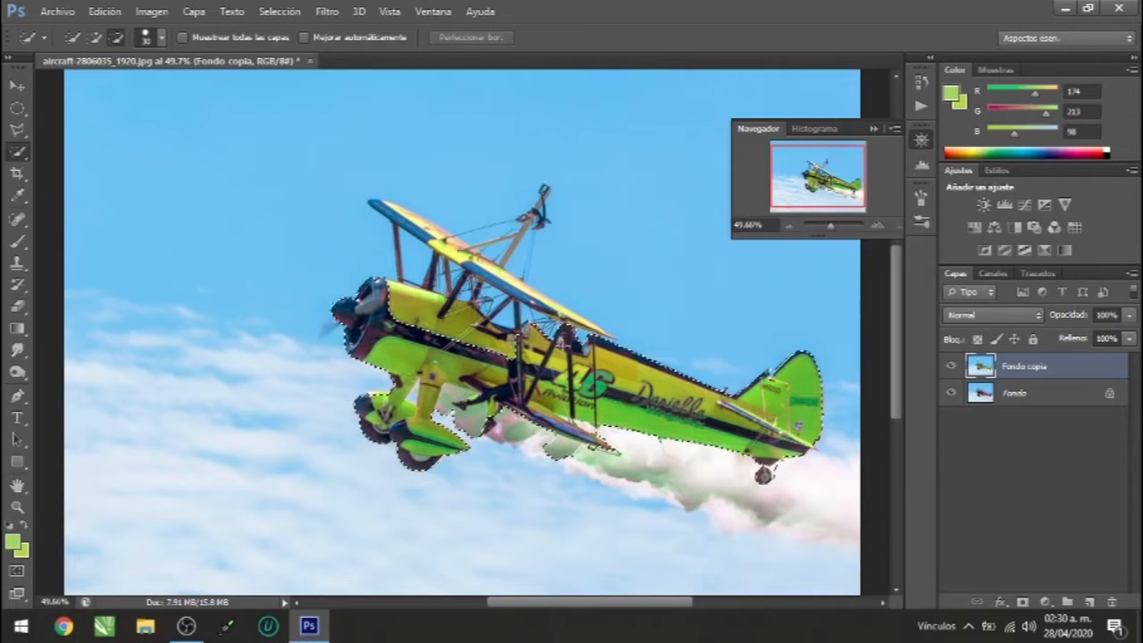
mouse_move(568, 321)
left_mouse_down()
mouse_move(420, 223)
mouse_move(466, 251)
mouse_move(515, 244)
mouse_move(544, 176)
mouse_move(532, 237)
left_mouse_up()
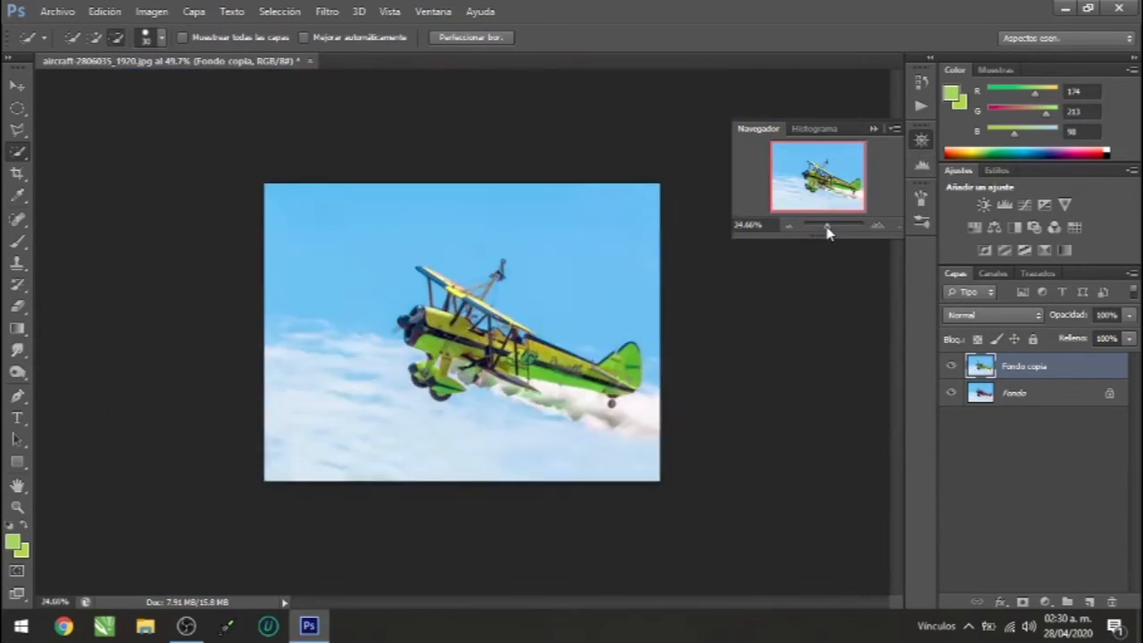
Subtract the smoke between the landing gear and the wing walker's legs from the quick selection.
left_click_drag(832, 230, 838, 232)
left_click_drag(899, 327, 898, 355)
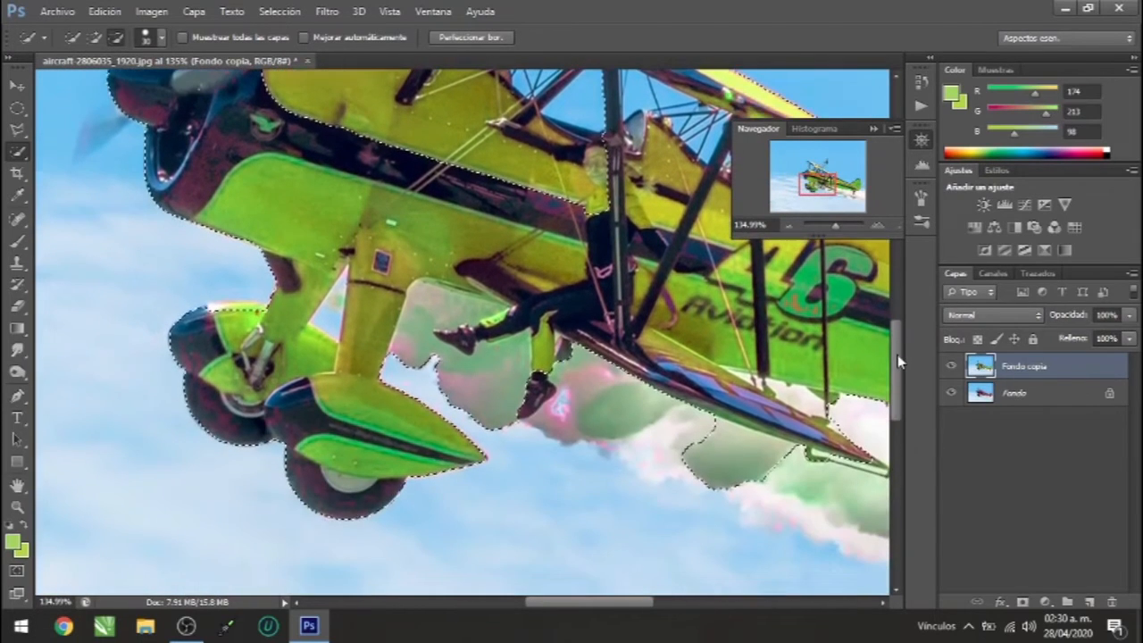
left_click(116, 39)
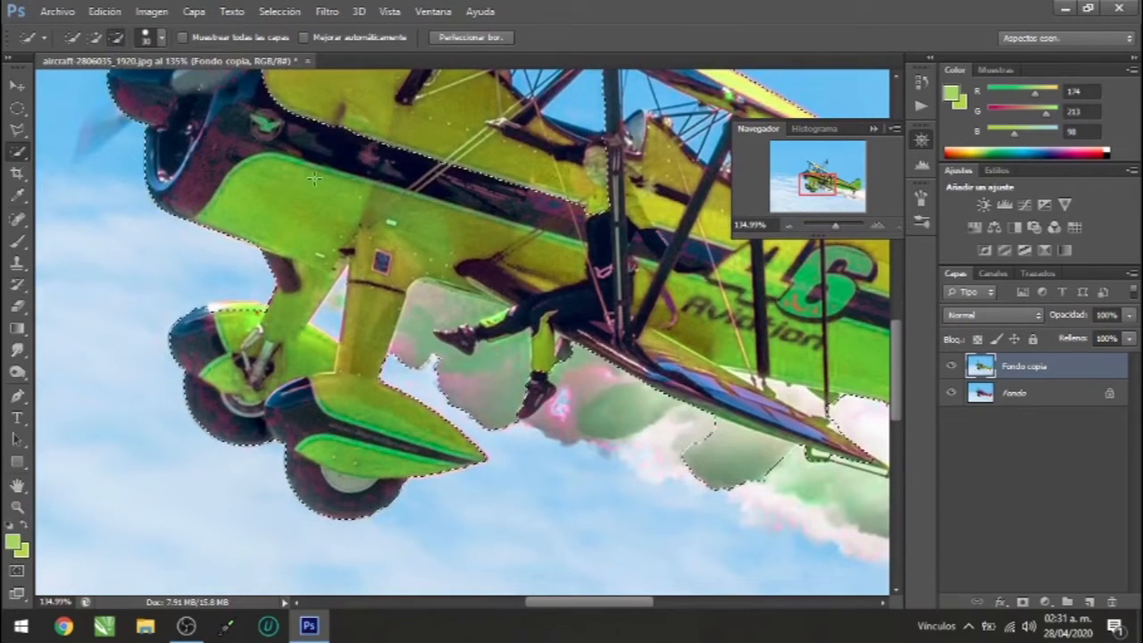
mouse_move(499, 417)
left_mouse_down()
mouse_move(500, 394)
mouse_move(478, 370)
mouse_move(430, 348)
left_mouse_up()
left_click(435, 323)
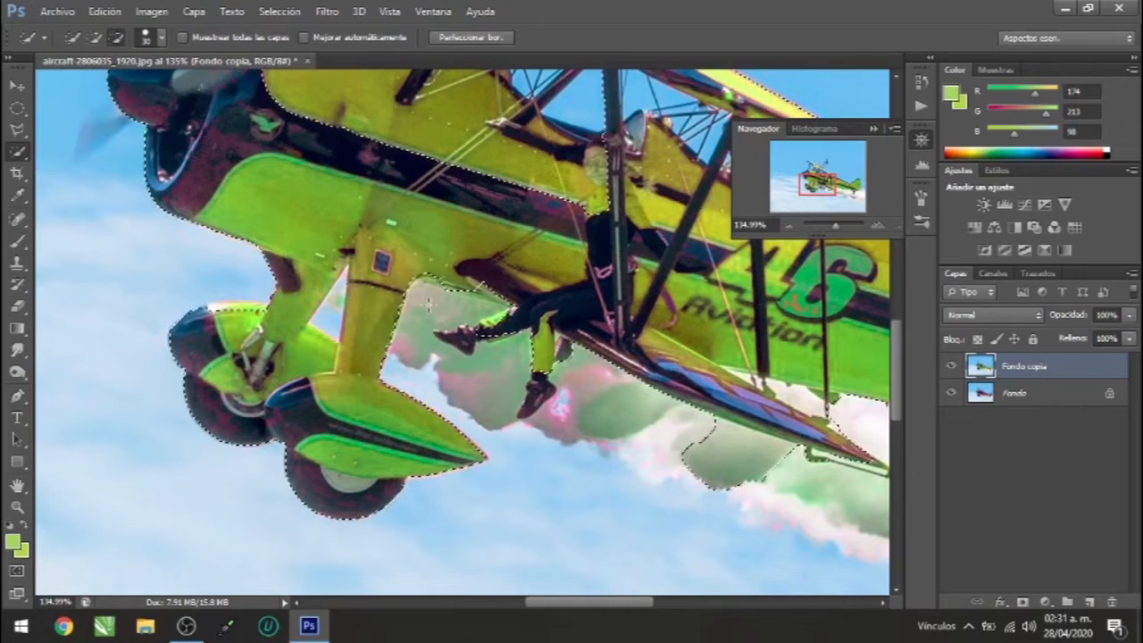
Add the fuselage's lower edge behind the landing gear back to the selection and trim the smoke overflow with the Polygonal Lasso.
left_click(94, 38)
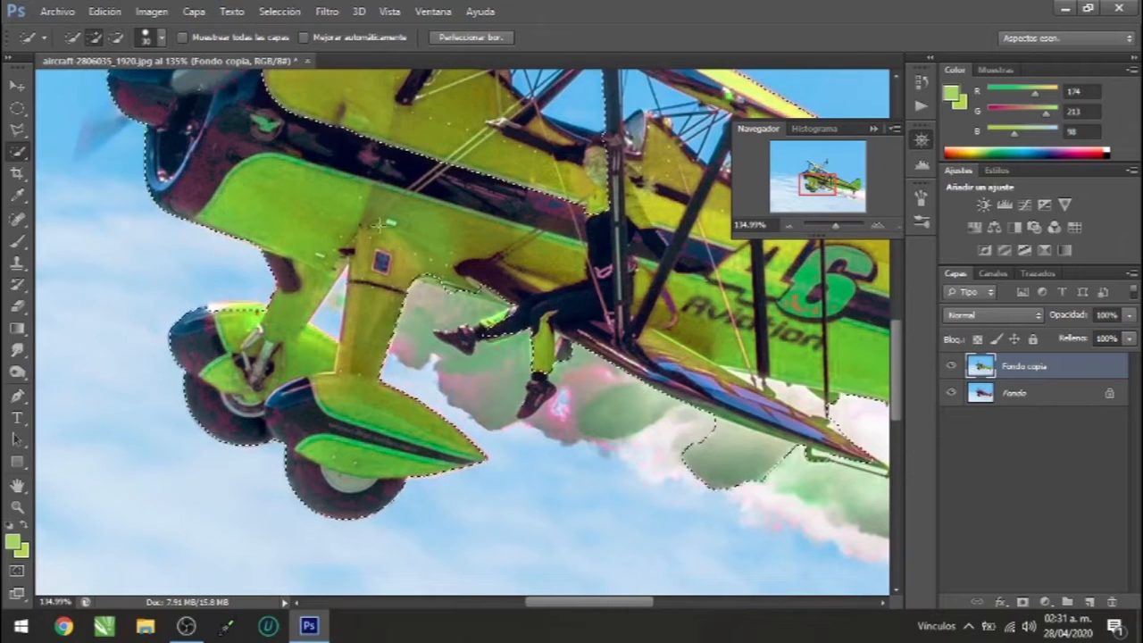
left_click_drag(444, 280, 465, 287)
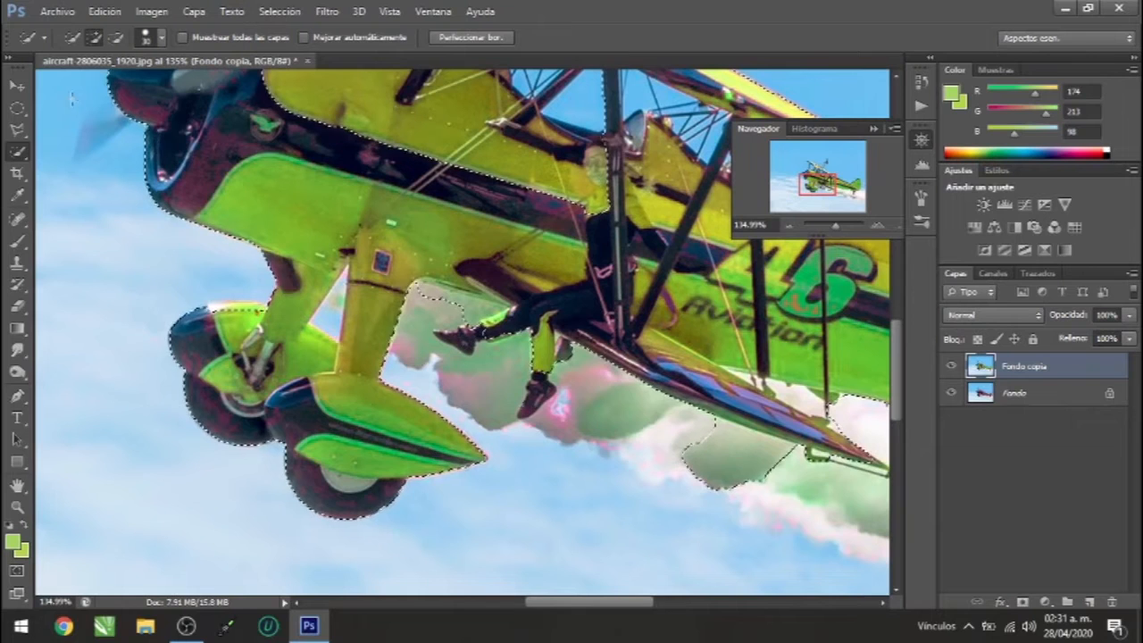
left_click(19, 132)
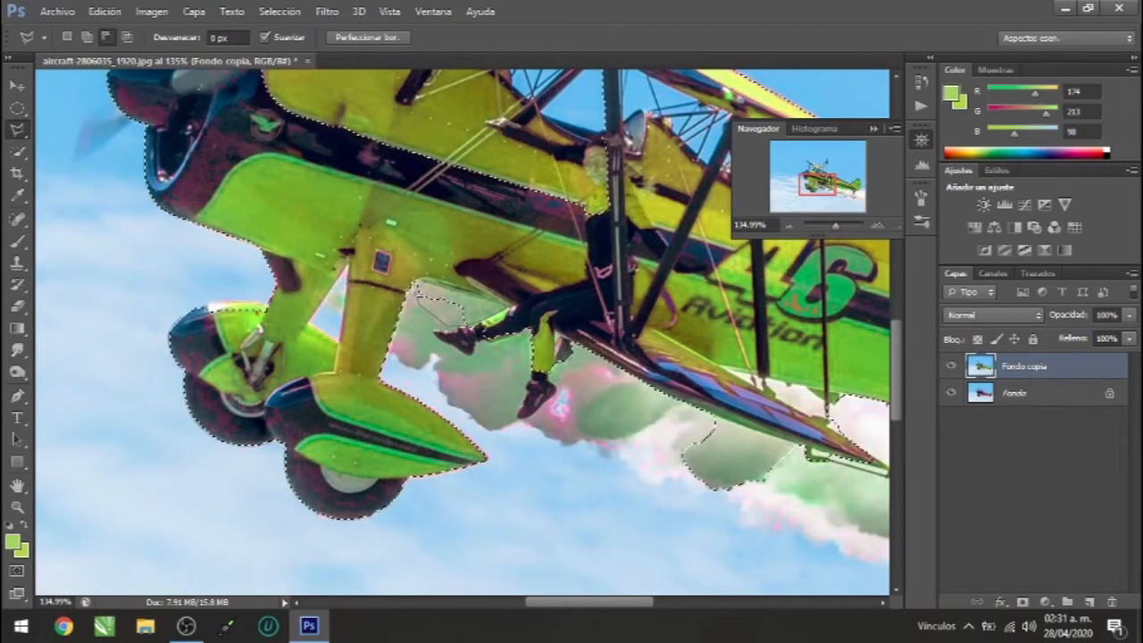
left_click(425, 282)
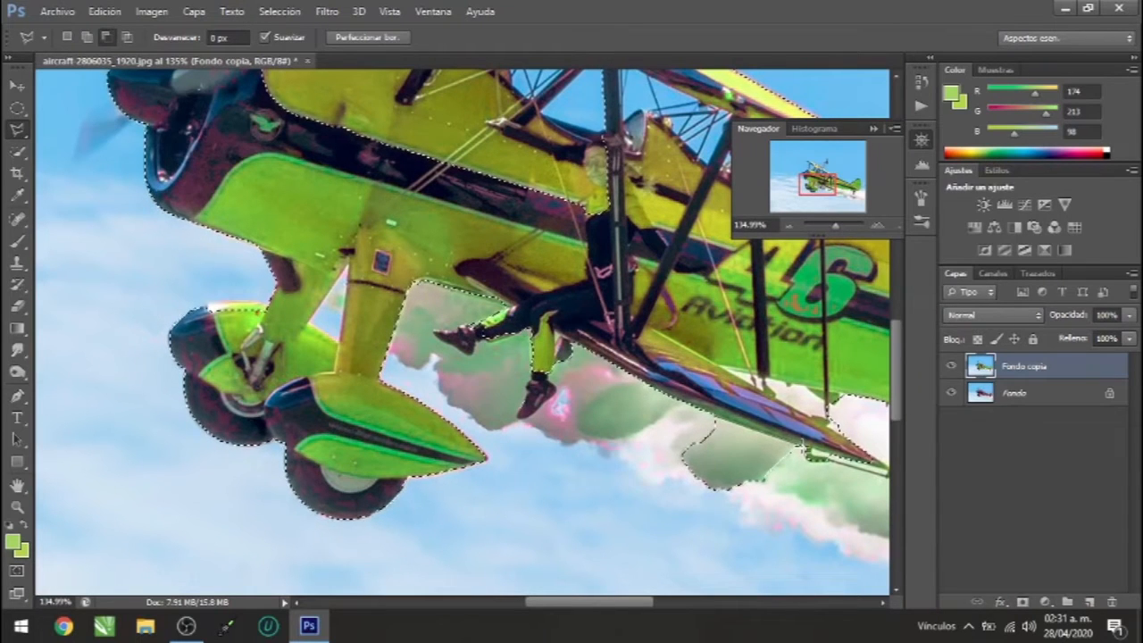
Subtract the smoke patch beneath the lower wing from the selection with the Polygonal Lasso.
left_click(801, 446)
left_click(784, 510)
left_click(640, 481)
left_click(656, 437)
double_click(684, 429)
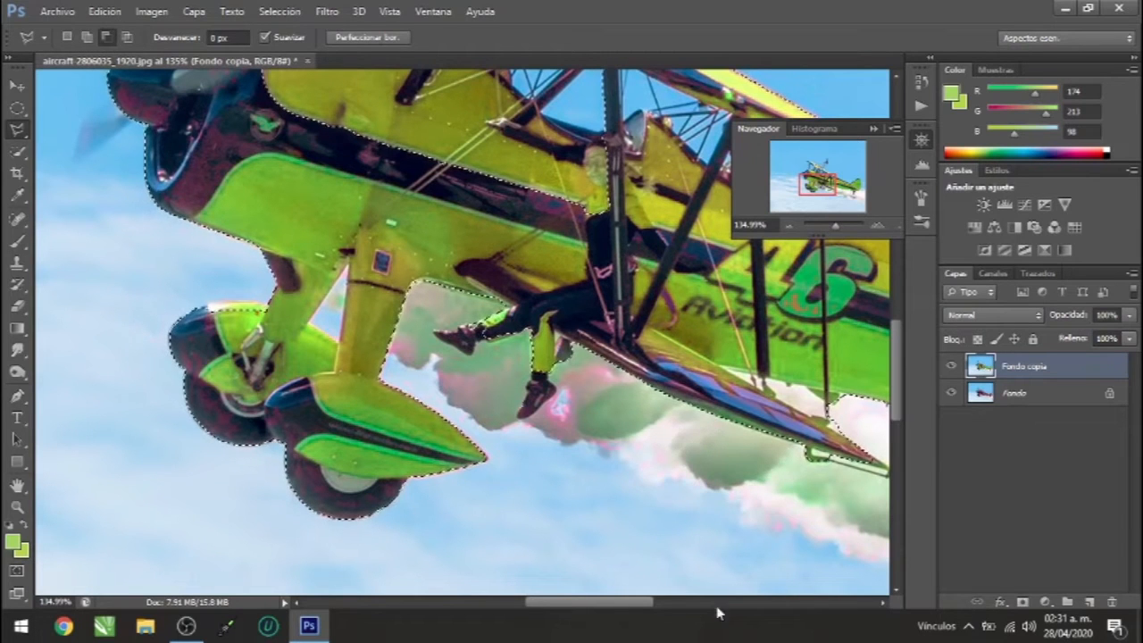
Subtract the excess sky around the mast above the upper wing from the selection with the Polygonal Lasso.
left_click_drag(629, 613, 730, 597)
scroll(730, 596, "up", 5)
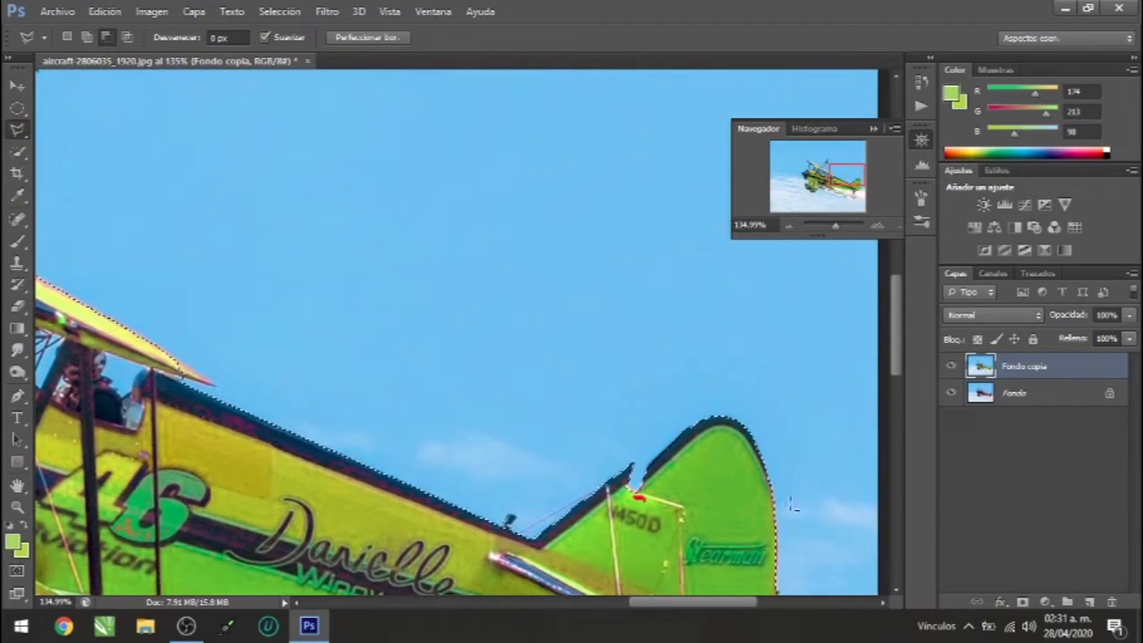
scroll(639, 555, "left", 10)
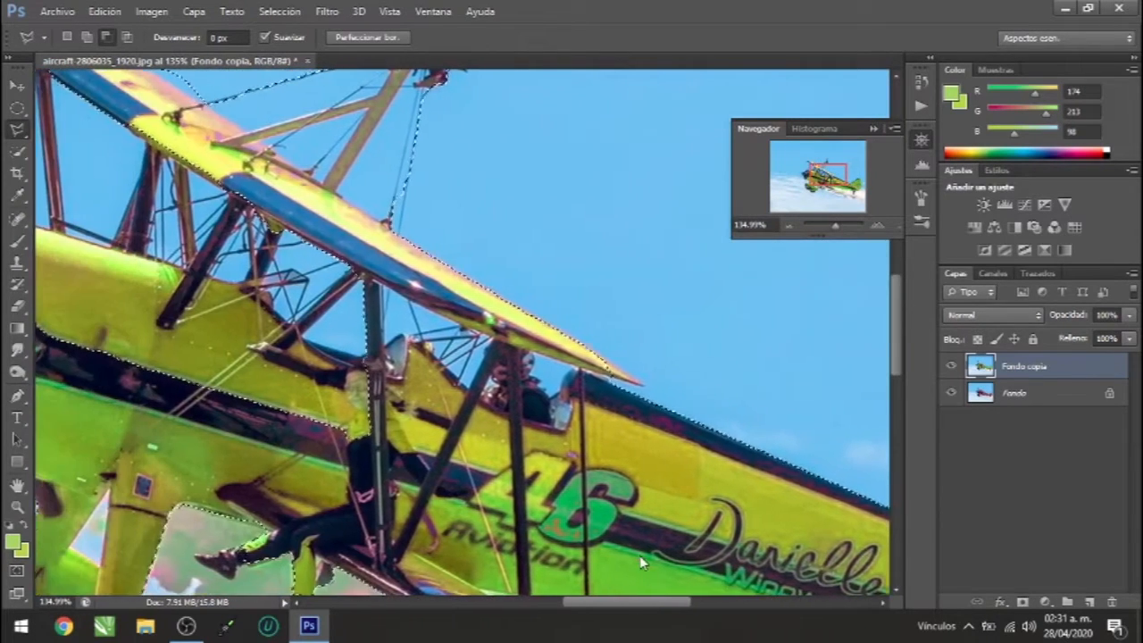
left_click_drag(899, 365, 881, 311)
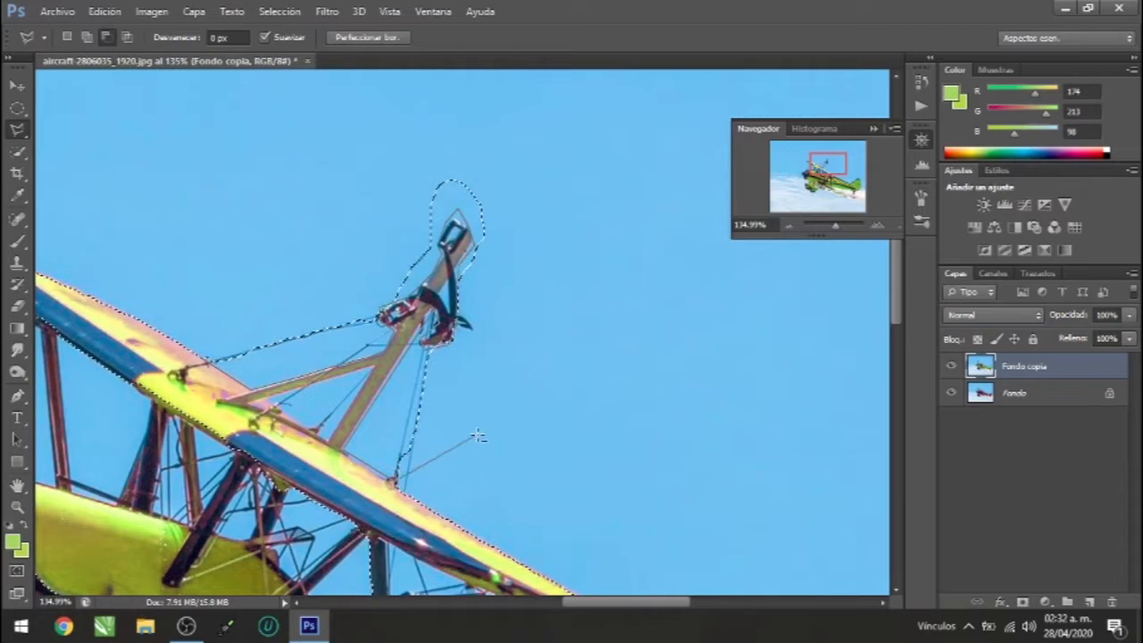
left_click(481, 433)
left_click(555, 200)
left_click(536, 127)
left_click(411, 129)
left_click(206, 232)
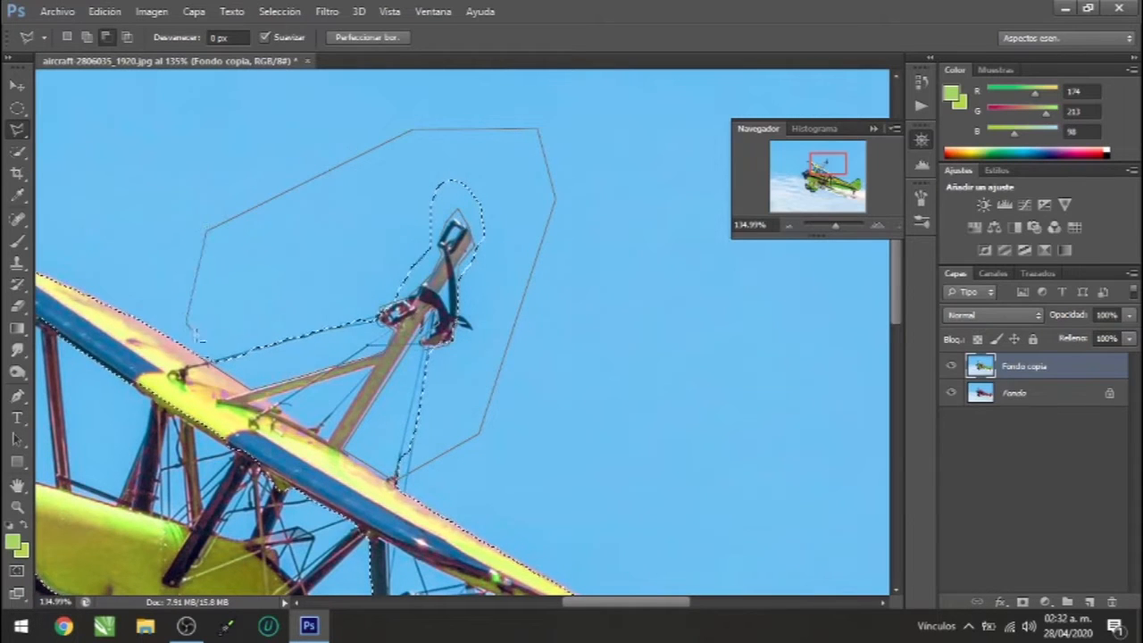
left_click(198, 356)
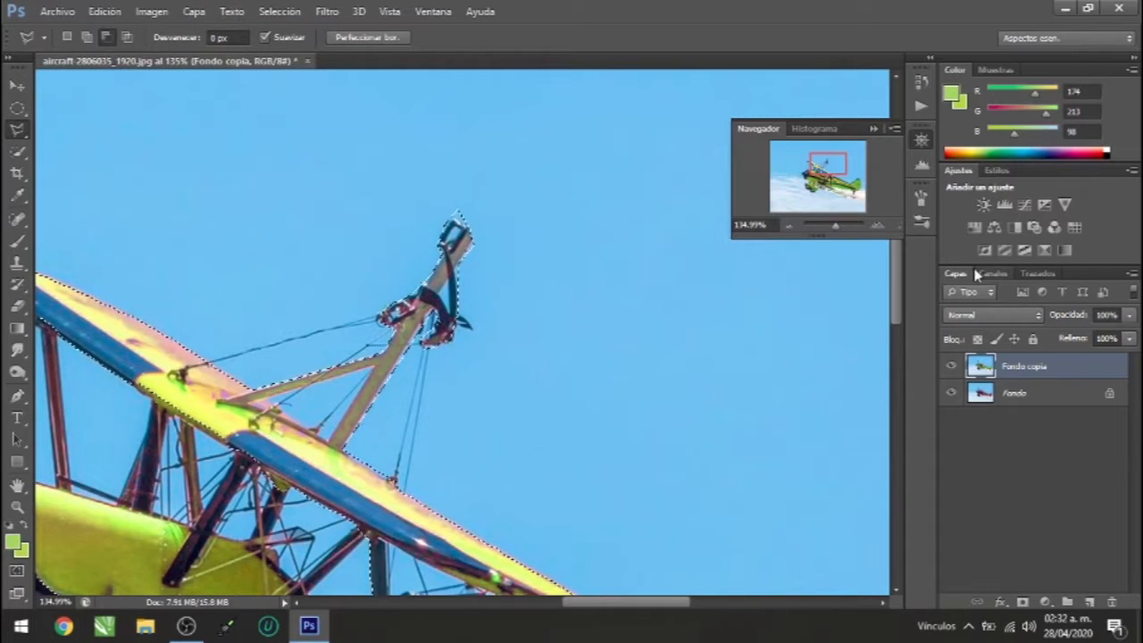
Add a layer mask to the Fondo copia layer from the airplane selection.
left_click_drag(839, 224, 833, 230)
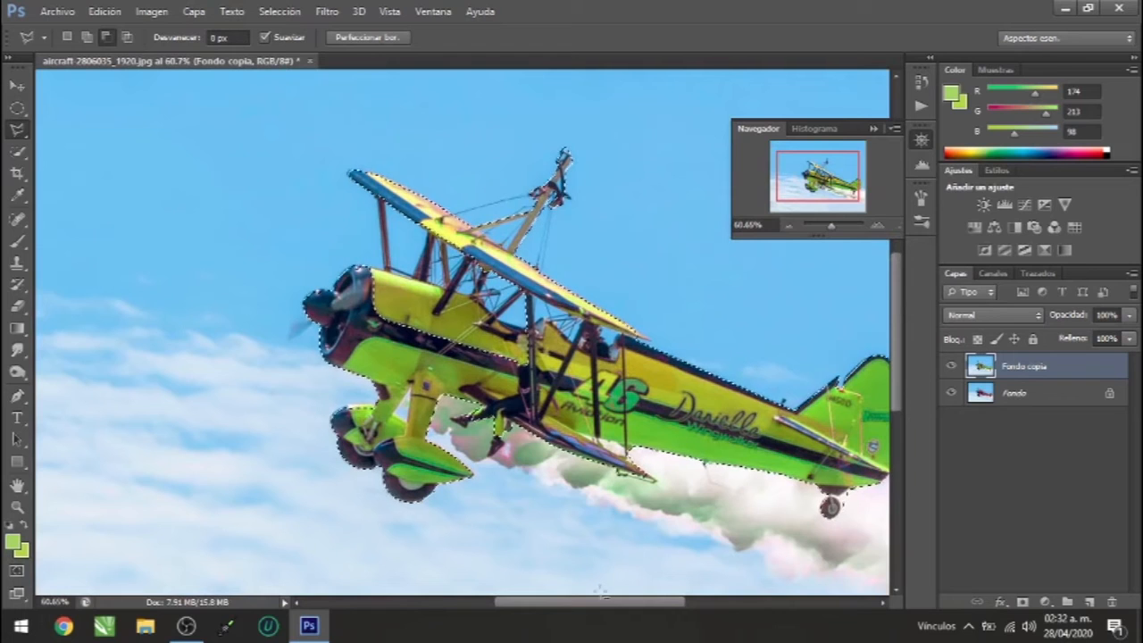
left_click_drag(585, 607, 617, 613)
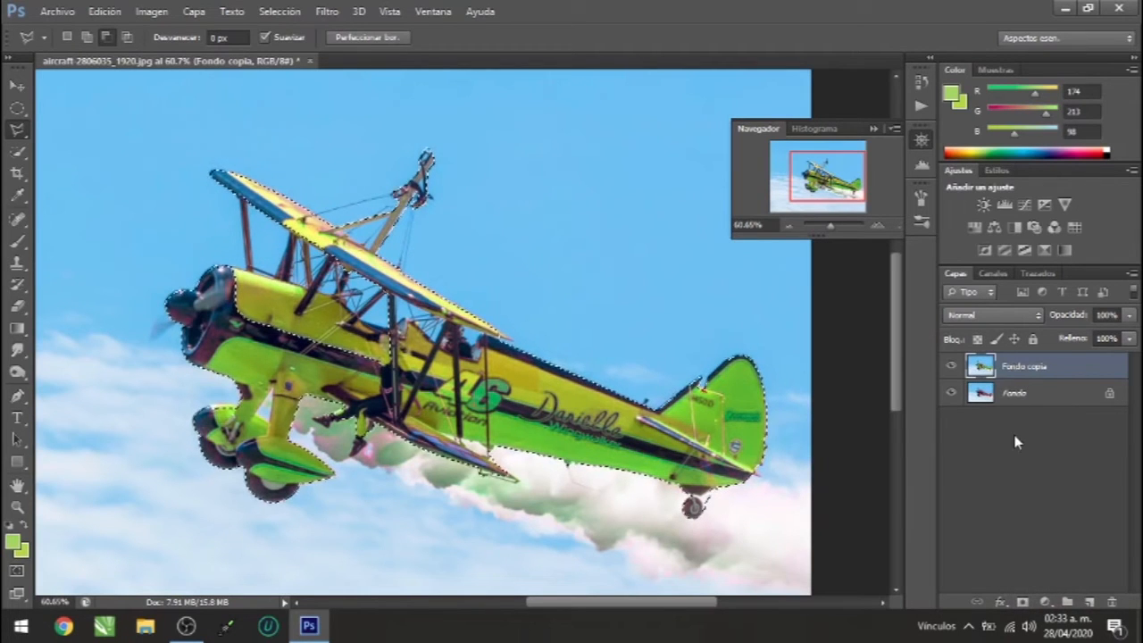
left_click(1022, 603)
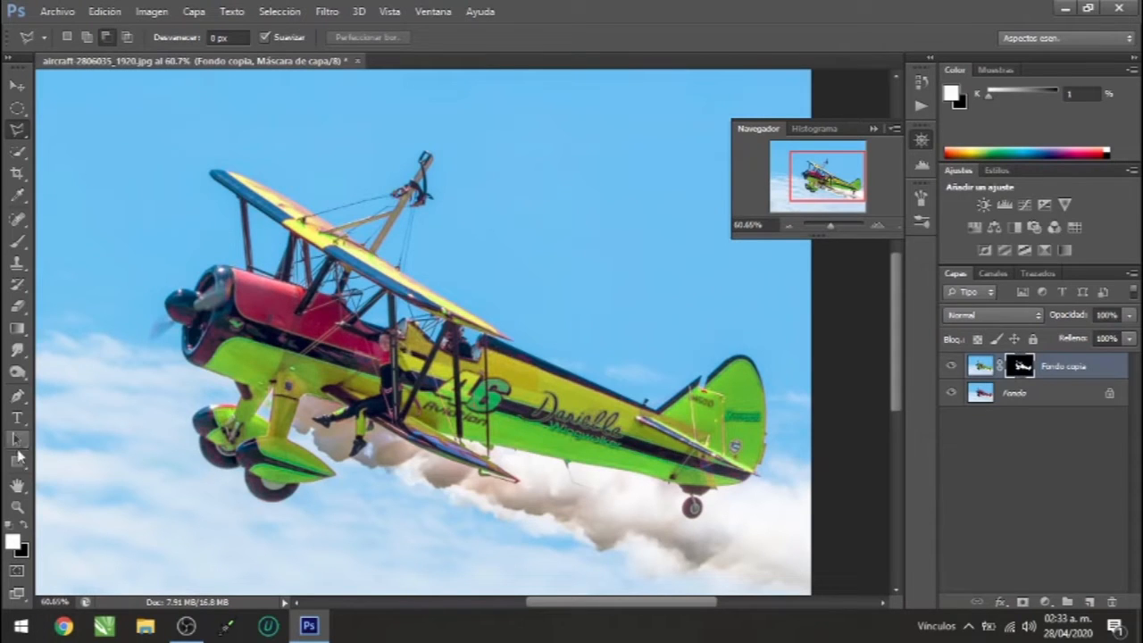
Paint white on the layer mask with a 56 px brush over the red upper front fuselage to reveal the green recolor.
left_click(19, 241)
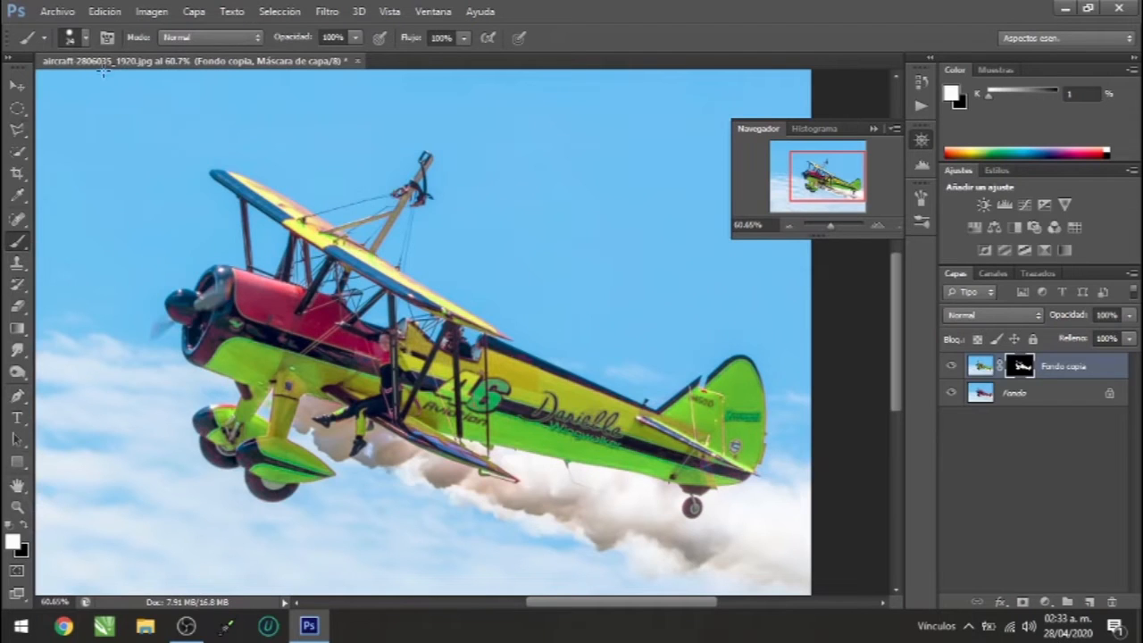
left_click(71, 37)
left_click_drag(45, 92, 71, 91)
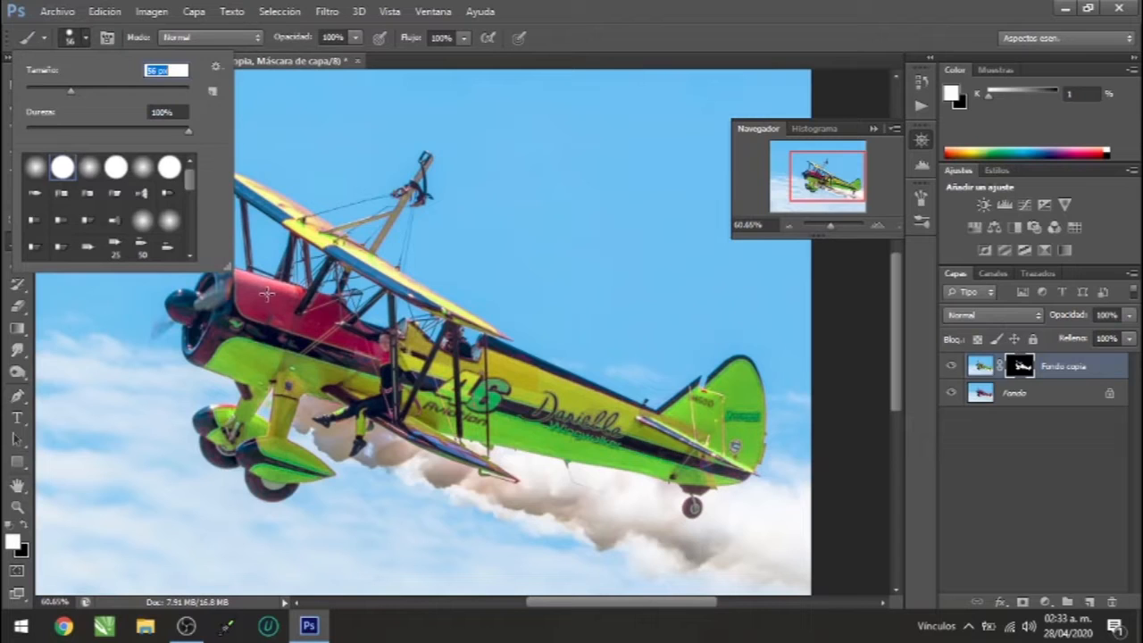
mouse_move(266, 294)
left_mouse_down()
mouse_move(308, 317)
mouse_move(252, 298)
mouse_move(239, 277)
mouse_move(255, 284)
mouse_move(247, 301)
mouse_move(268, 323)
mouse_move(335, 328)
mouse_move(309, 303)
left_mouse_up()
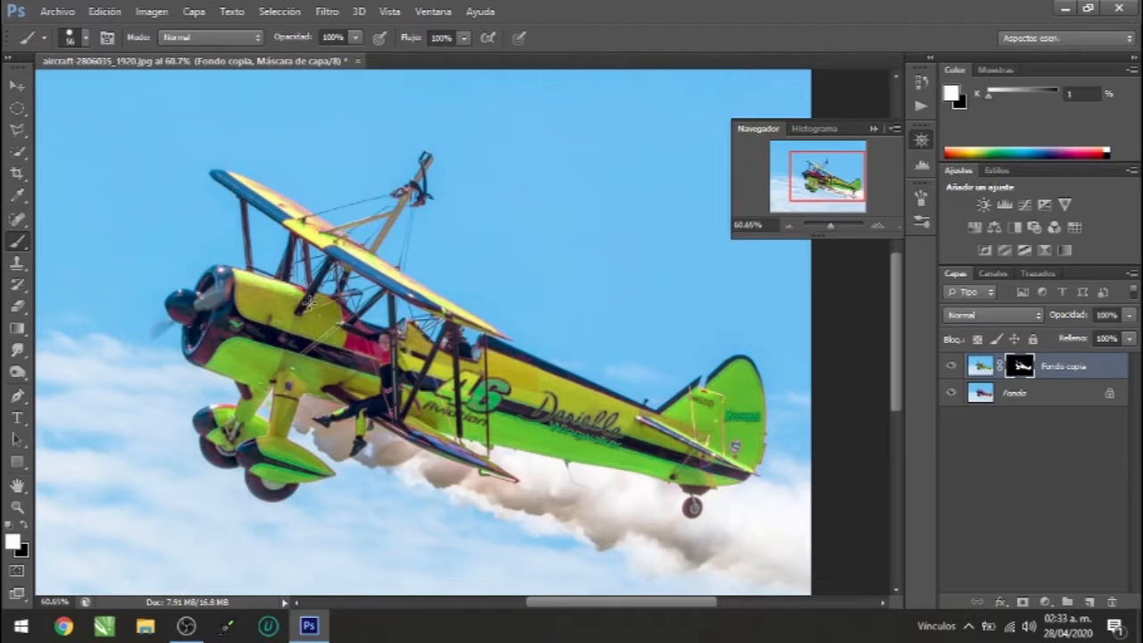
mouse_move(334, 306)
left_mouse_down()
mouse_move(357, 348)
mouse_move(386, 359)
mouse_move(387, 385)
mouse_move(357, 332)
mouse_move(425, 360)
left_mouse_up()
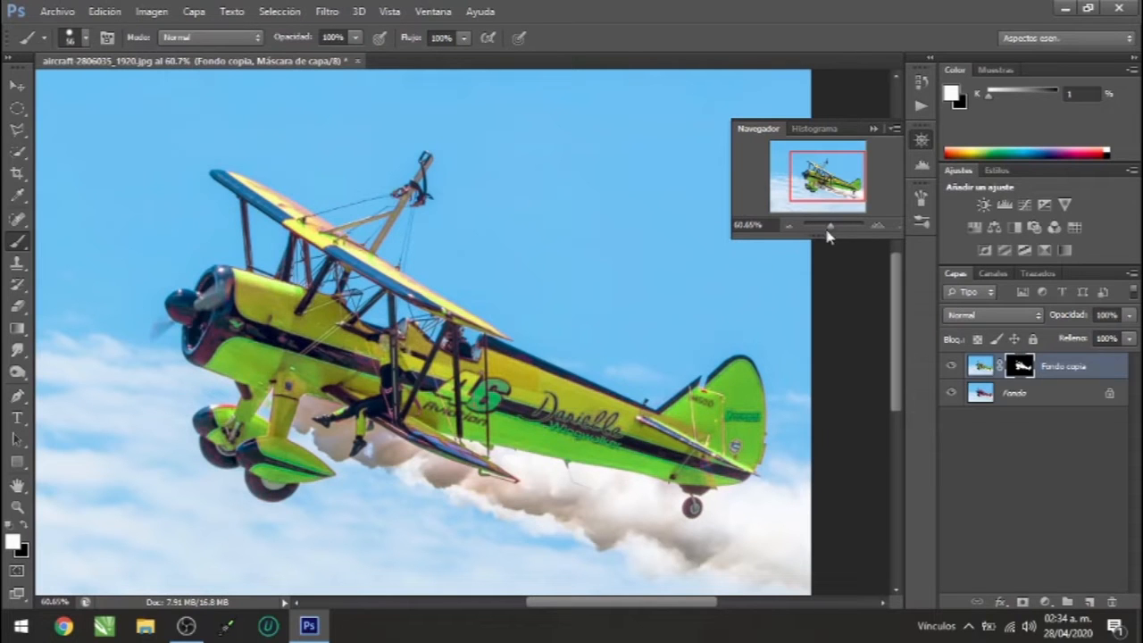
Paint black on the layer mask with a 17 px brush over the wing walker's face and upper clothing to restore the original colors.
mouse_move(830, 230)
left_mouse_down()
mouse_move(814, 231)
mouse_move(839, 229)
left_mouse_up()
left_click_drag(571, 601, 590, 601)
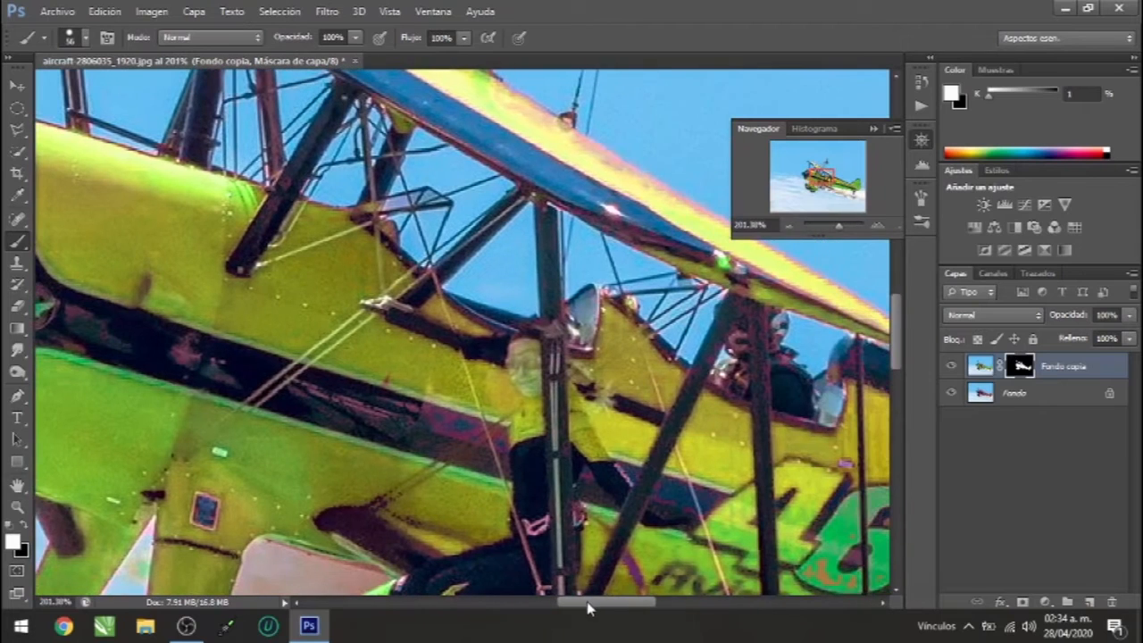
left_click(25, 527)
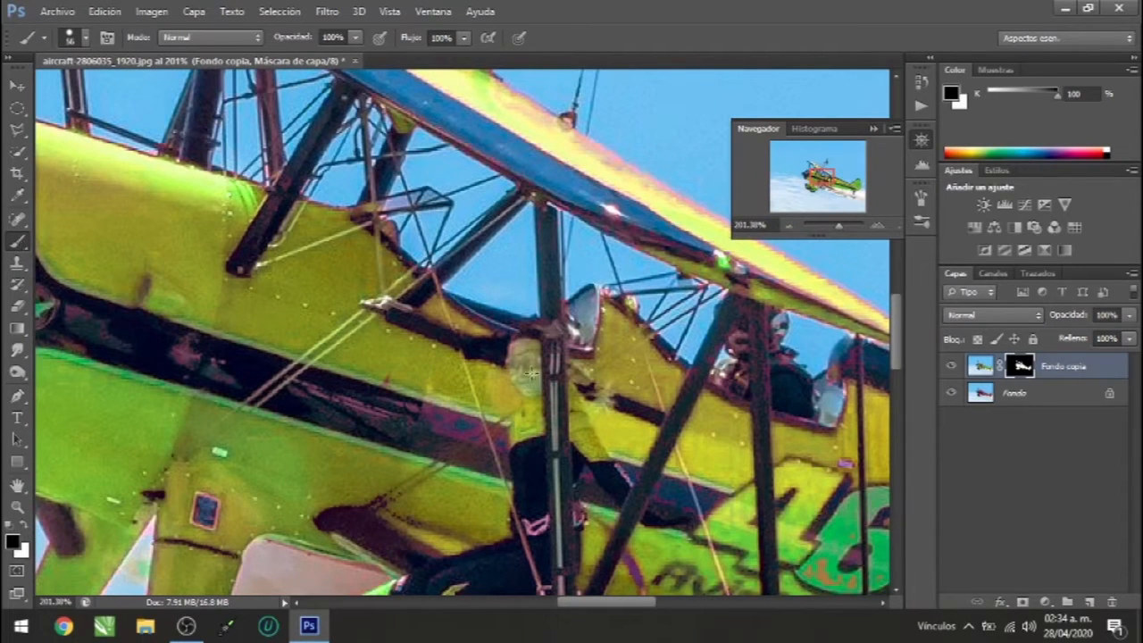
left_click(85, 38)
left_click_drag(76, 86, 39, 90)
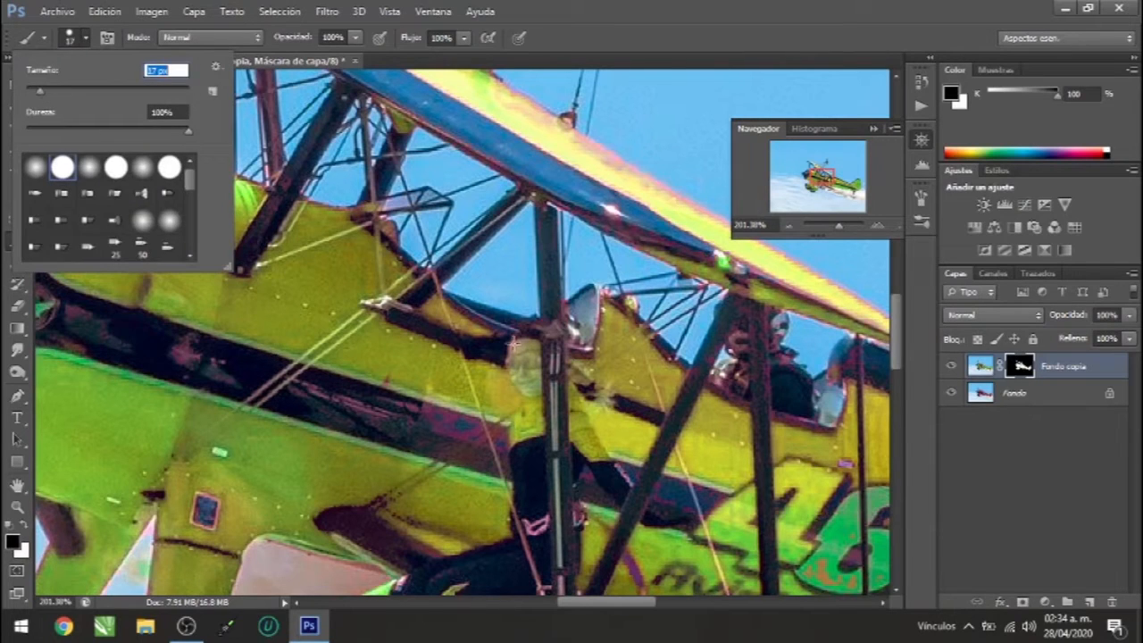
left_click(527, 354)
left_click_drag(526, 379, 532, 346)
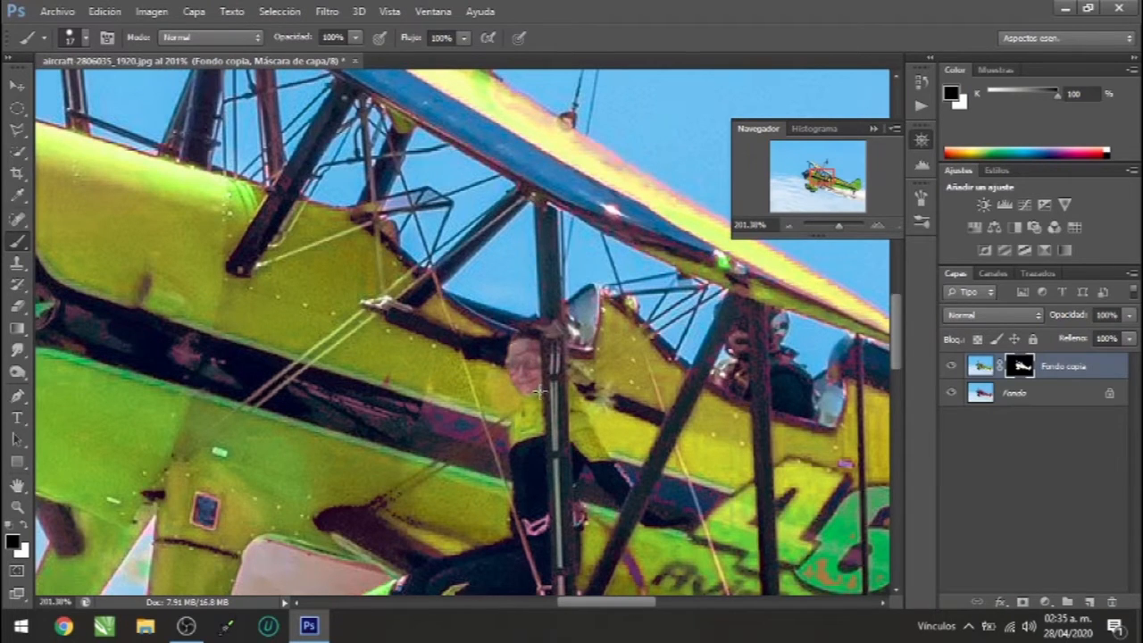
mouse_move(535, 399)
left_mouse_down()
mouse_move(523, 432)
mouse_move(567, 401)
mouse_move(597, 453)
left_mouse_up()
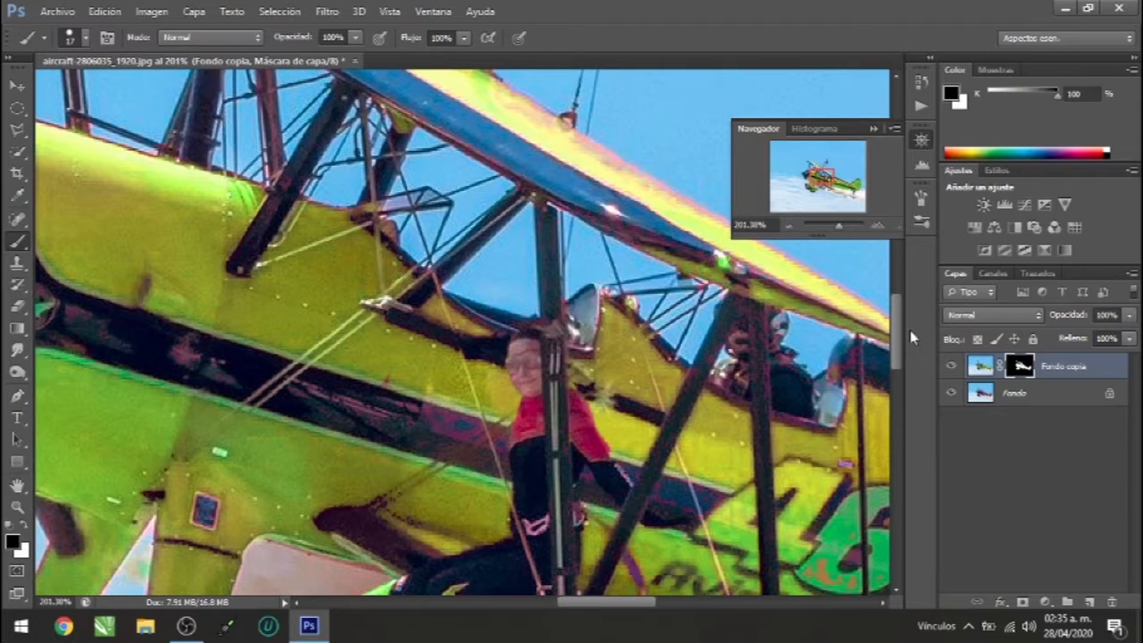
Mask out the green recolor on both of the wing walker's lower trouser legs with the black brush.
left_click_drag(901, 324, 905, 354)
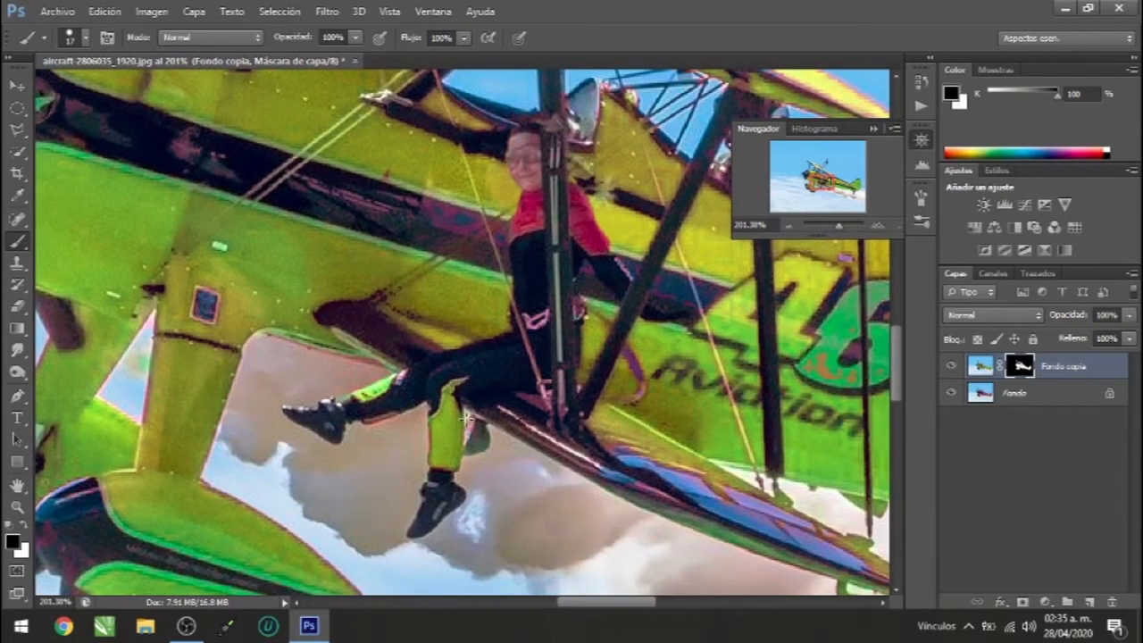
left_click_drag(457, 379, 445, 457)
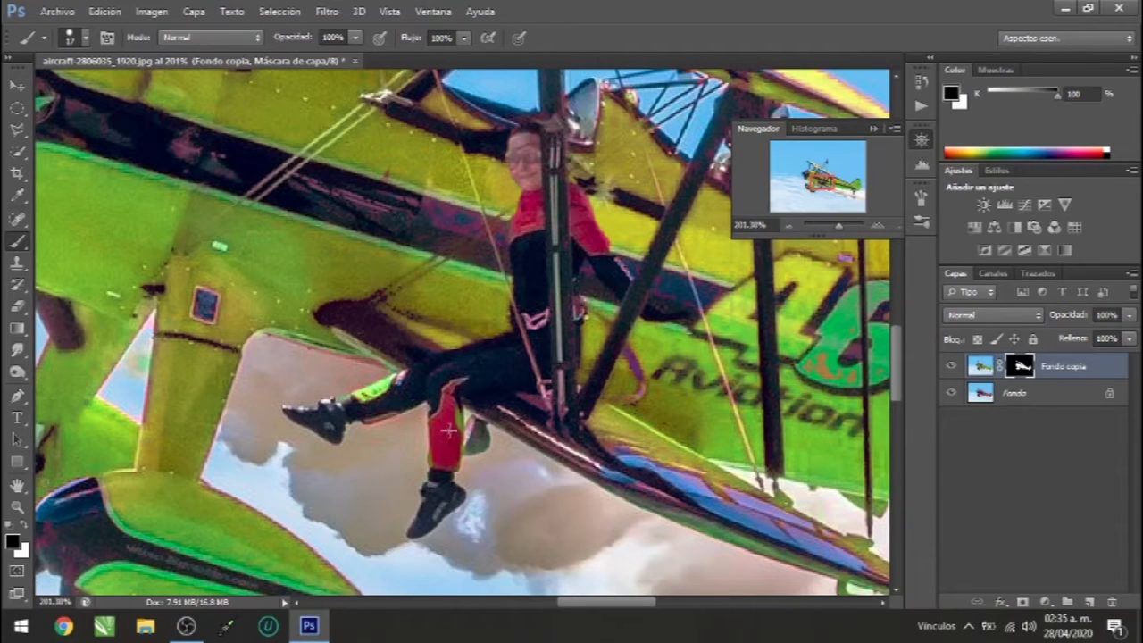
mouse_move(400, 387)
left_mouse_down()
mouse_move(359, 404)
mouse_move(382, 394)
mouse_move(381, 405)
left_mouse_up()
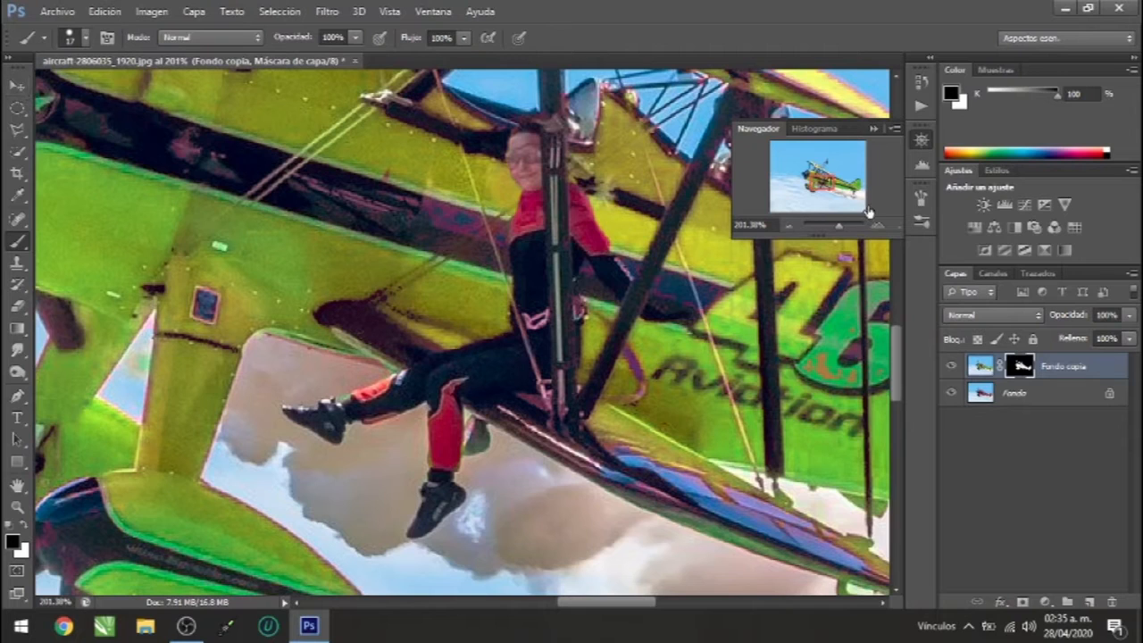
Paint white on the layer mask over the red top edge of the far front wheel fairing to reveal the green recolor.
left_click_drag(844, 228, 830, 228)
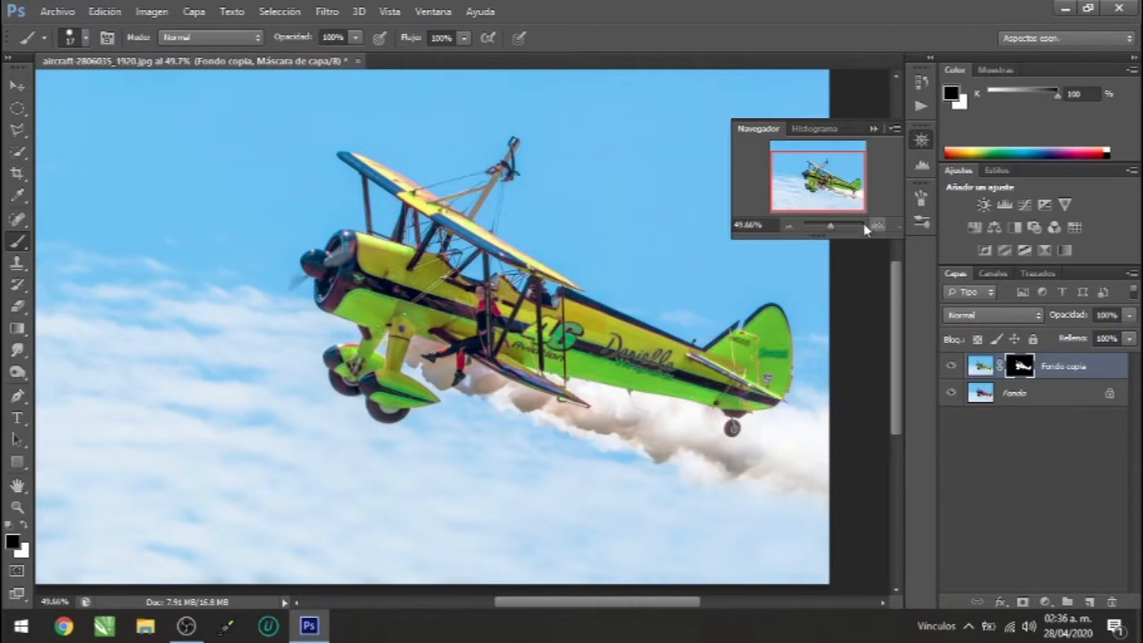
mouse_move(831, 229)
left_mouse_down()
mouse_move(821, 231)
mouse_move(837, 234)
left_mouse_up()
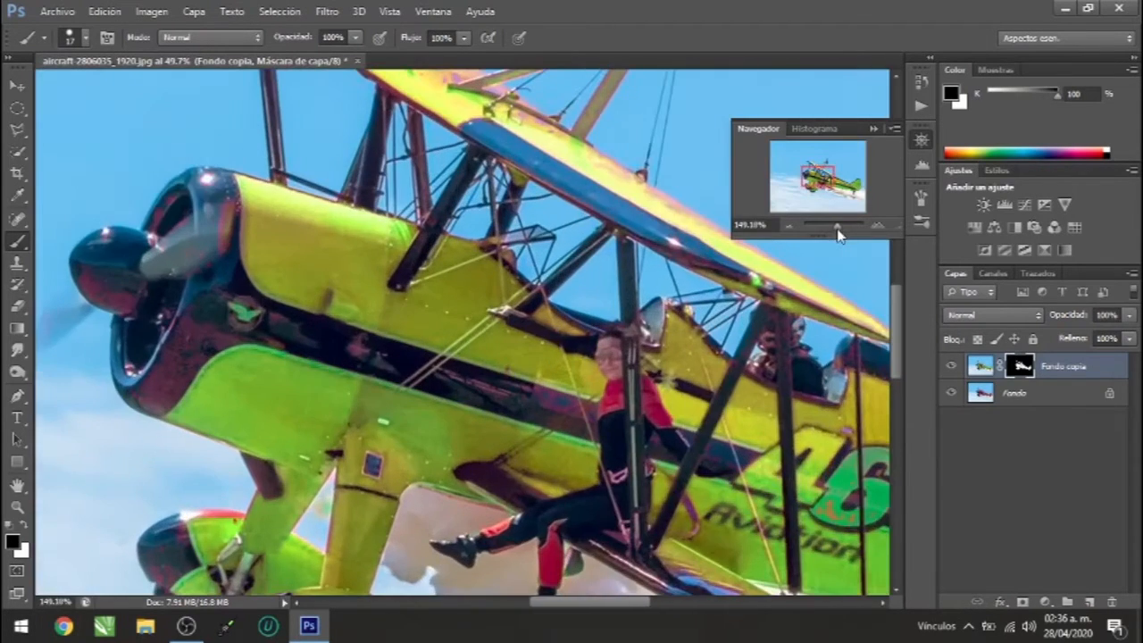
left_click_drag(895, 299, 895, 338)
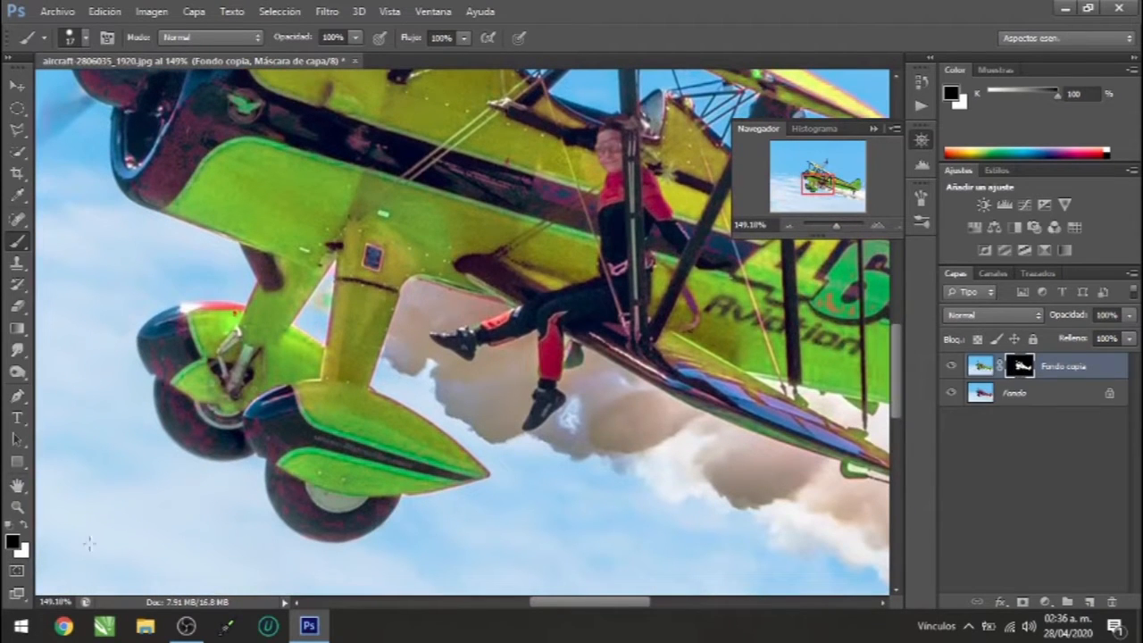
left_click(23, 528)
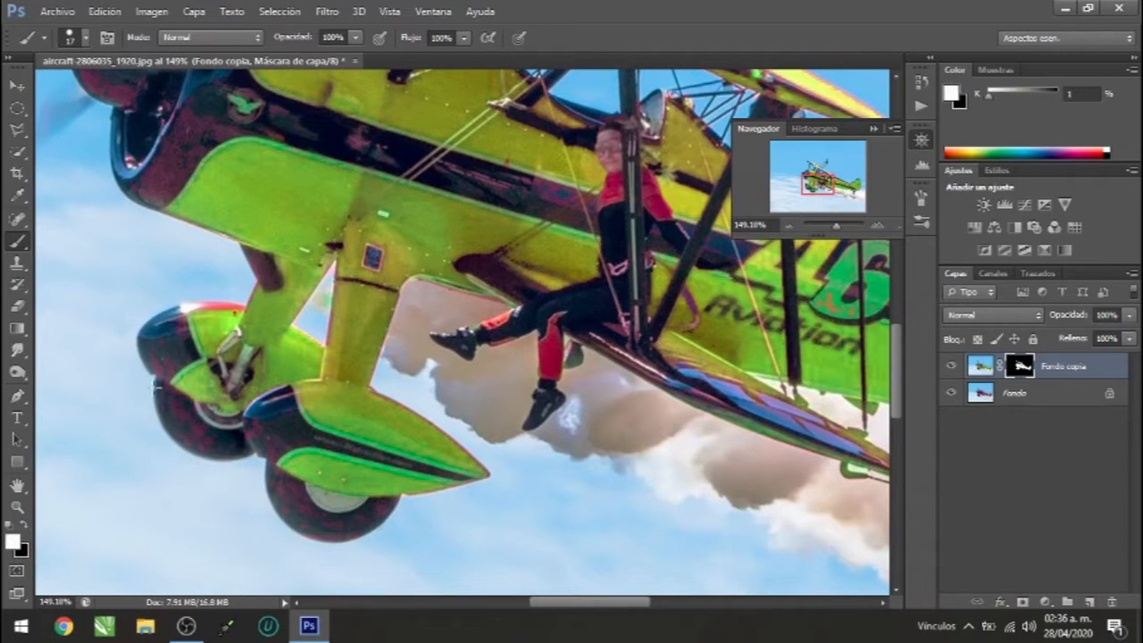
left_click_drag(193, 307, 240, 312)
left_click_drag(835, 226, 833, 229)
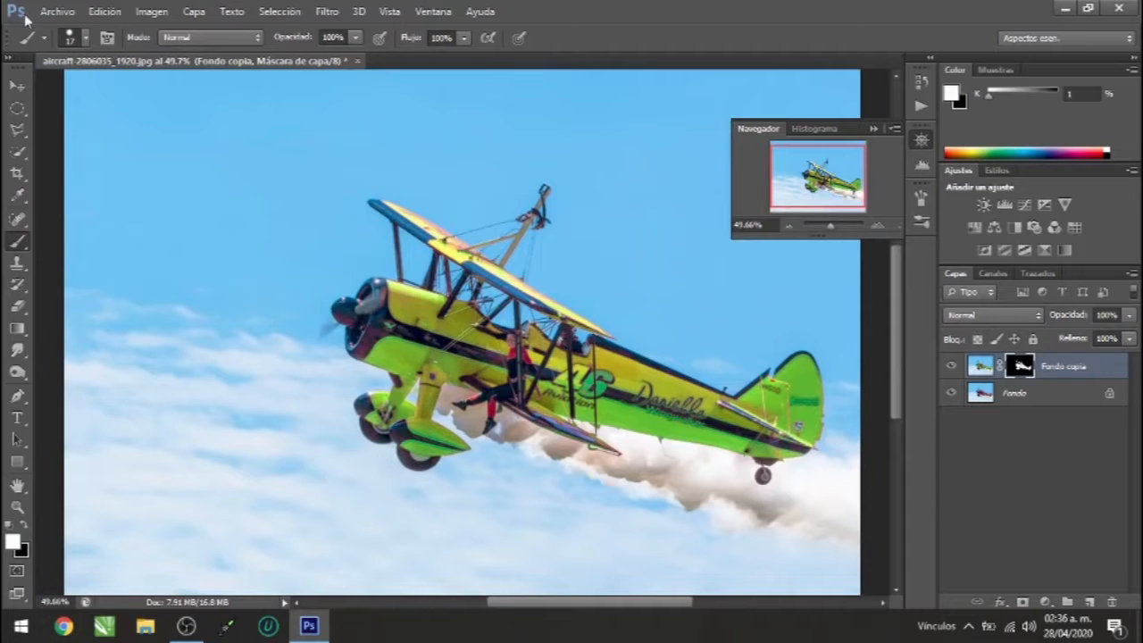
Save a JPEG copy of the recolored airplane as 1 in the COLOR folder at quality 12 (Máxima).
left_click(57, 12)
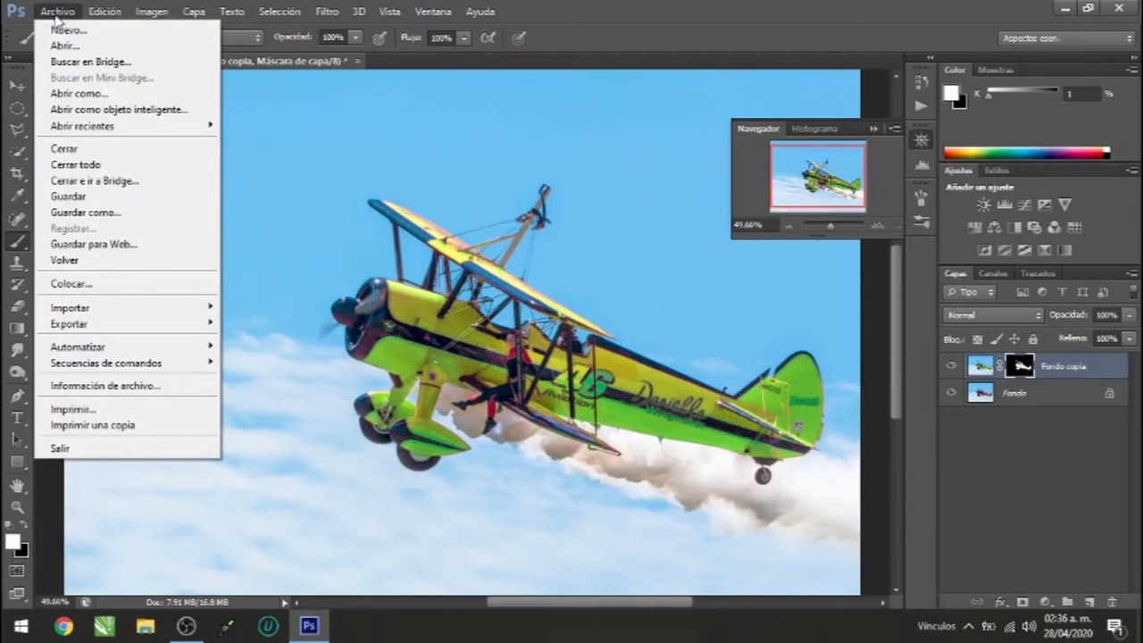
left_click(102, 214)
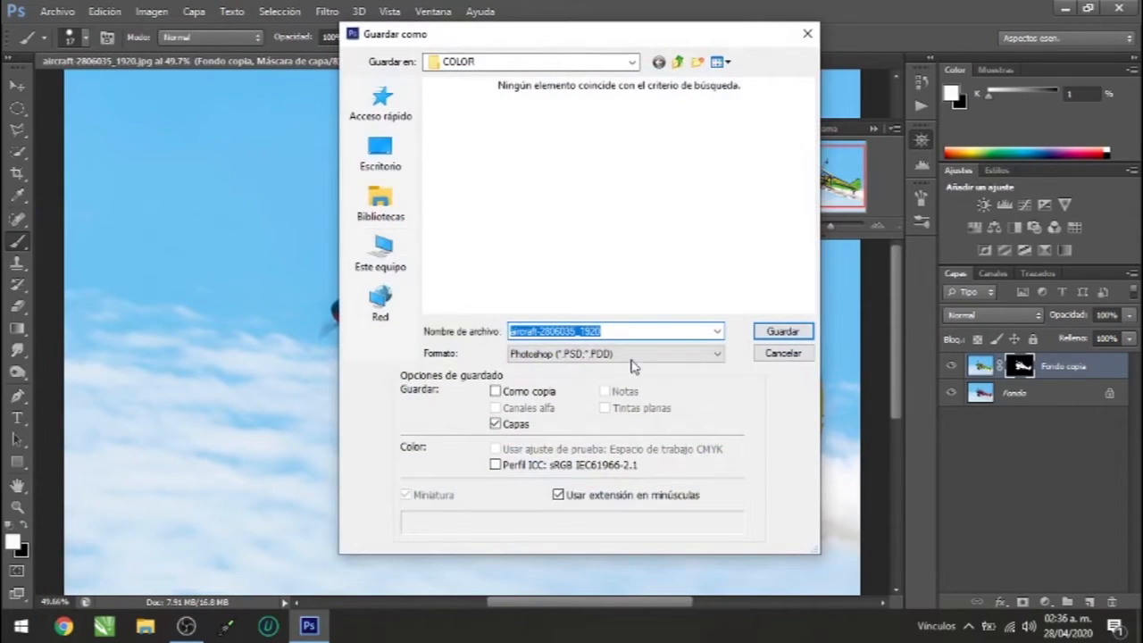
left_click(661, 357)
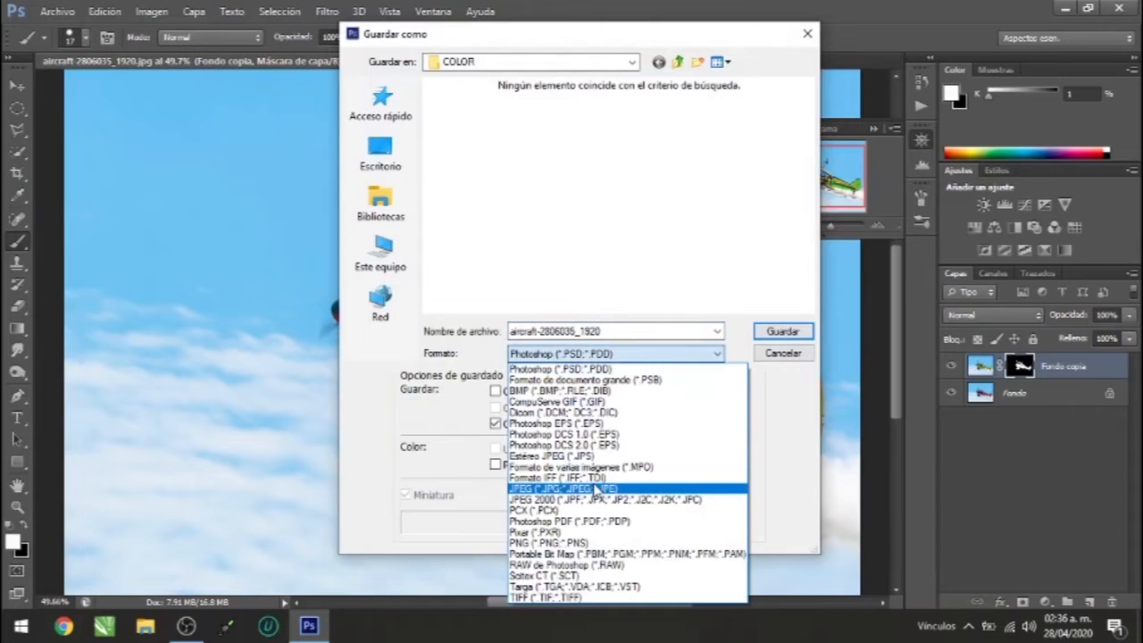
left_click(576, 490)
double_click(598, 331)
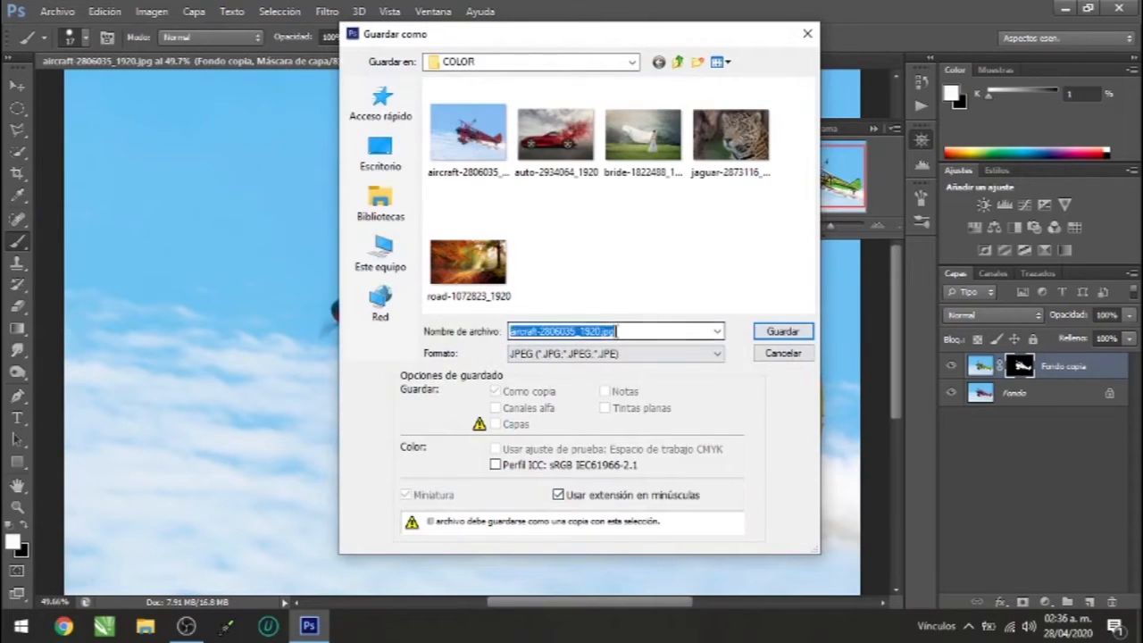
type("1")
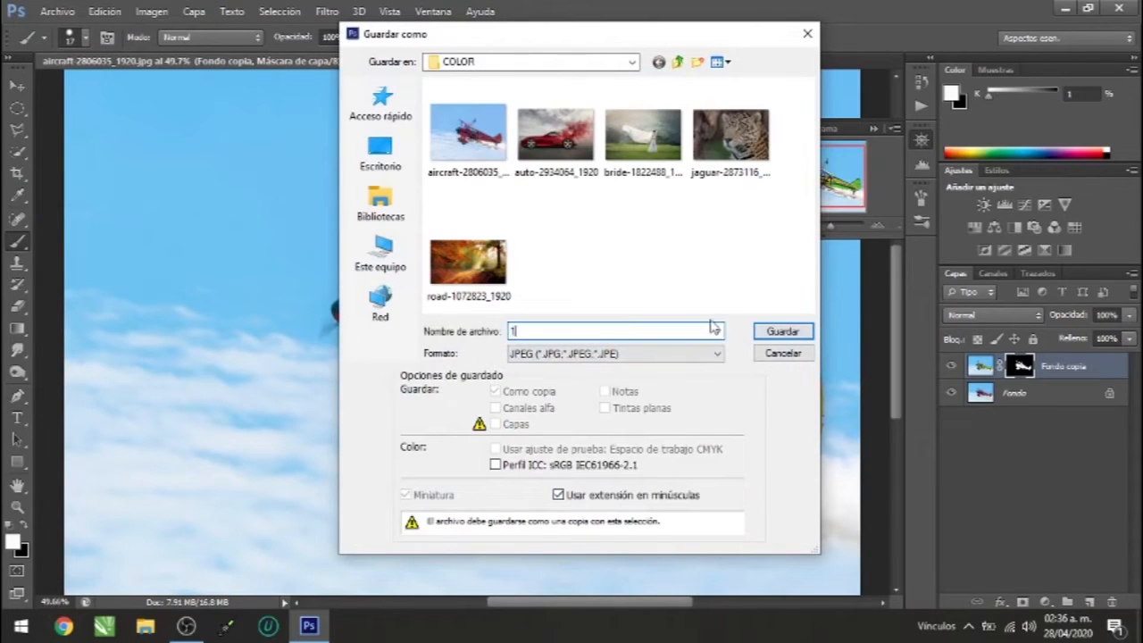
left_click(775, 330)
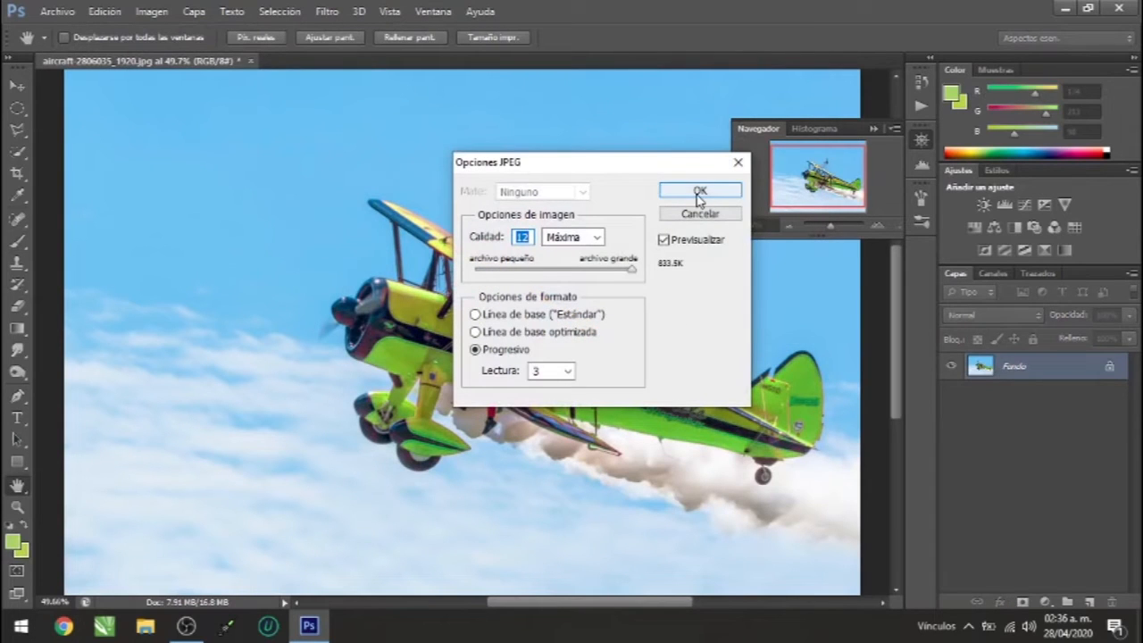
left_click(688, 190)
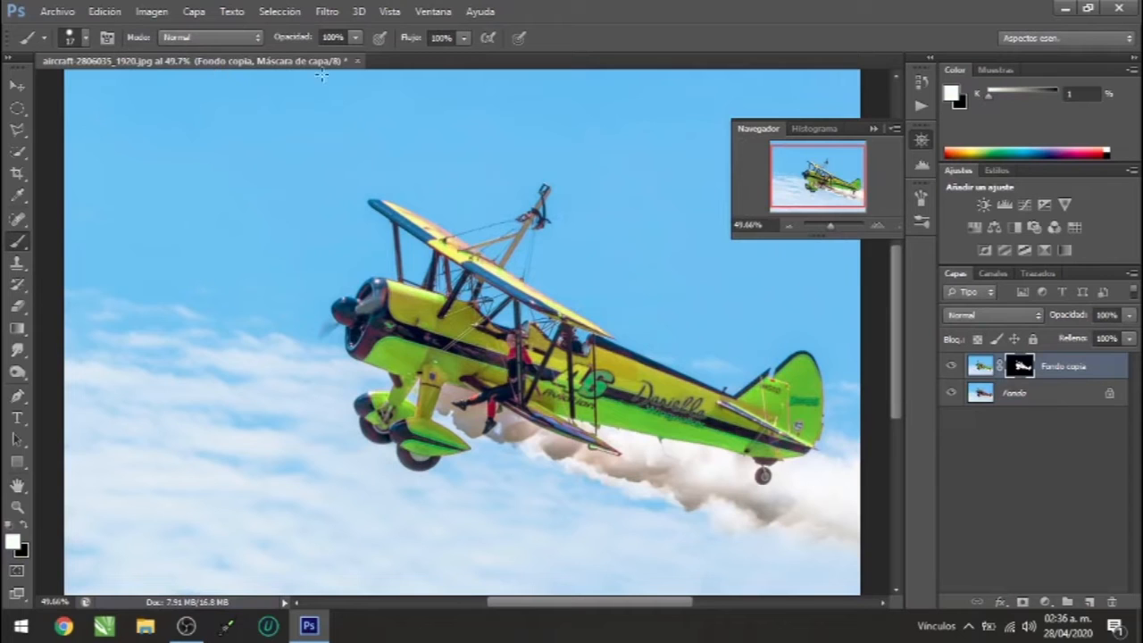
Close the airplane document without saving changes and open auto-2934064_1920 from the COLOR folder.
left_click(357, 62)
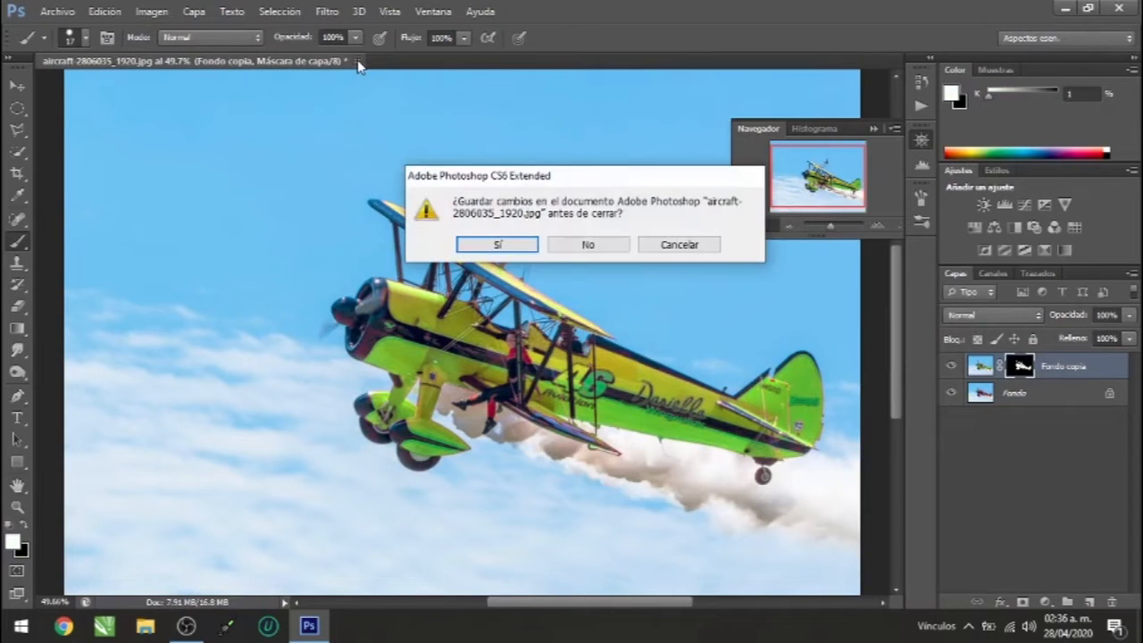
left_click(616, 246)
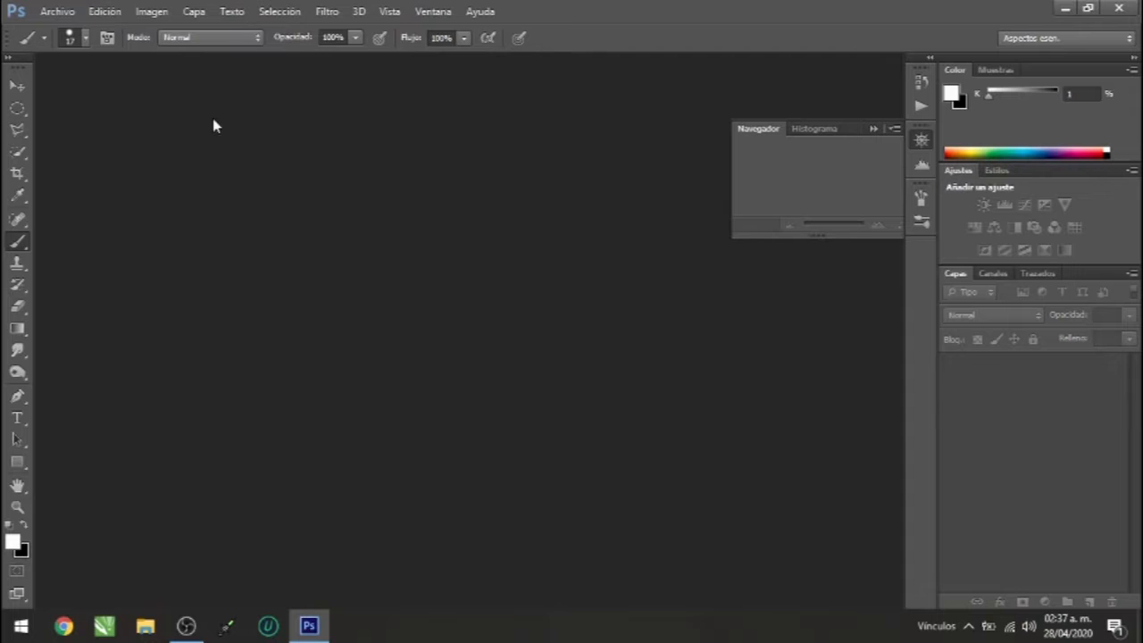
left_click(59, 12)
left_click(62, 46)
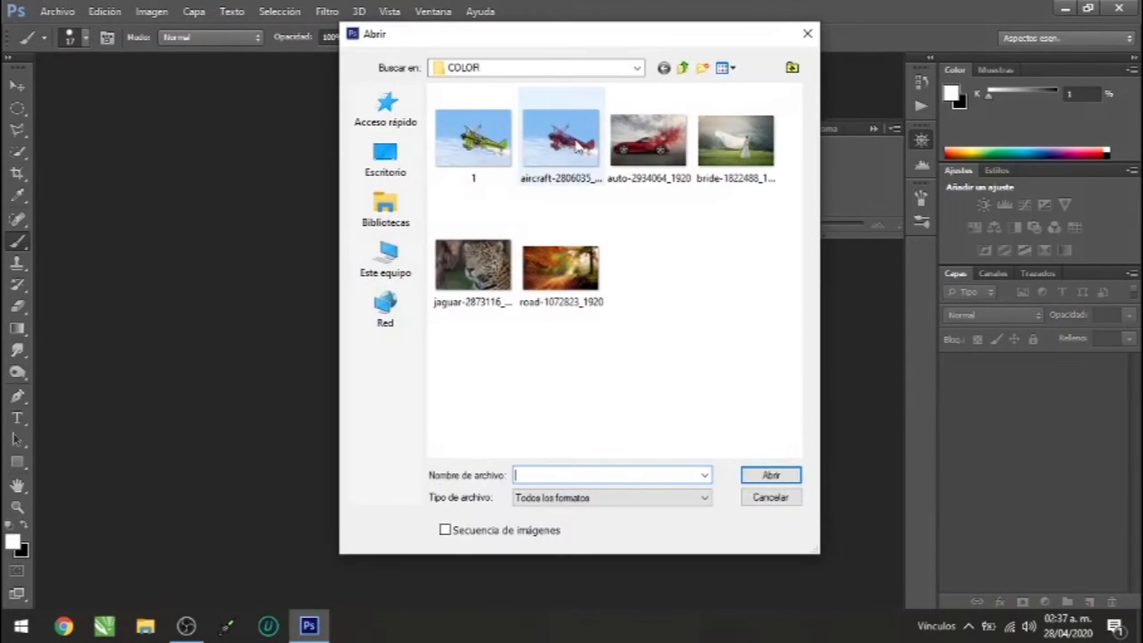
left_click(636, 145)
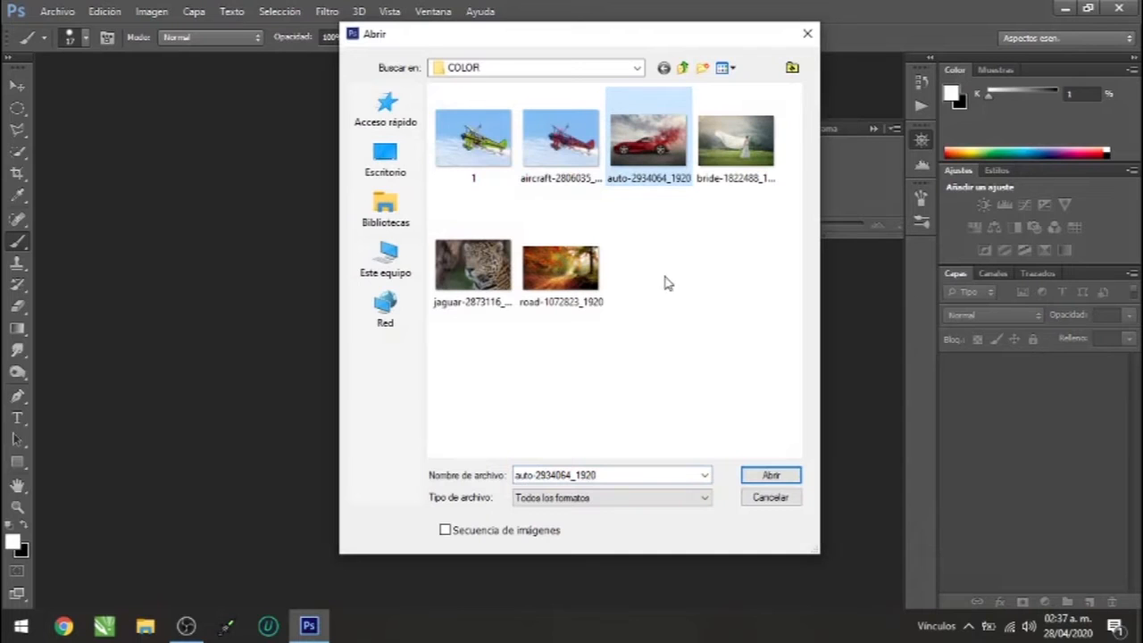
left_click(768, 473)
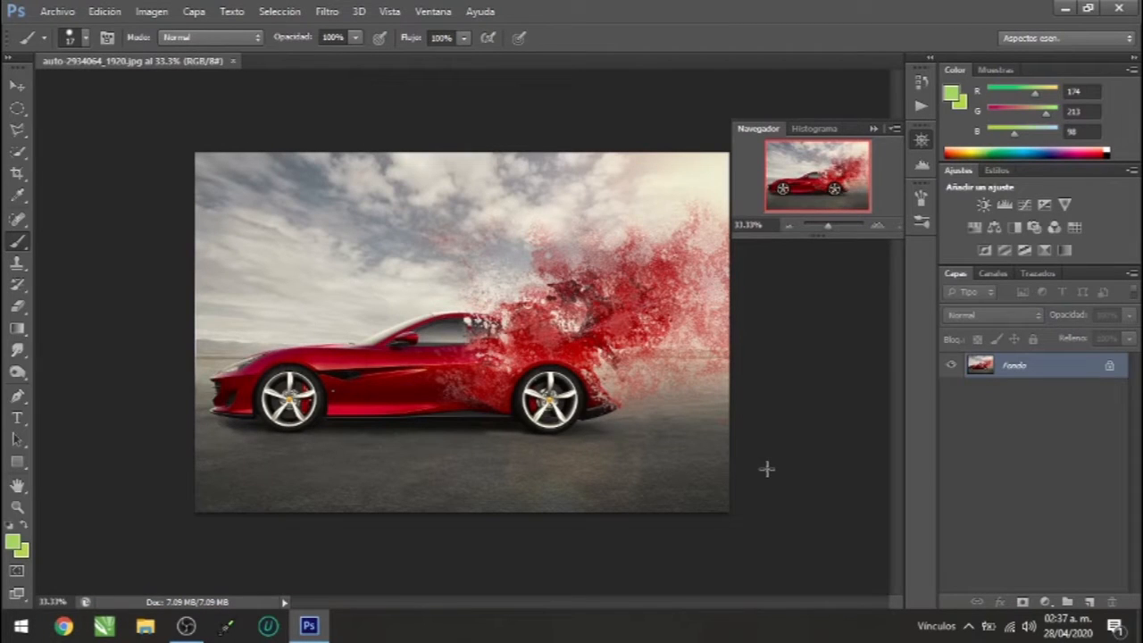
Duplicate the car photo's Fondo layer and add a Tono/saturación adjustment layer above the copy.
left_click_drag(1013, 365, 1092, 604)
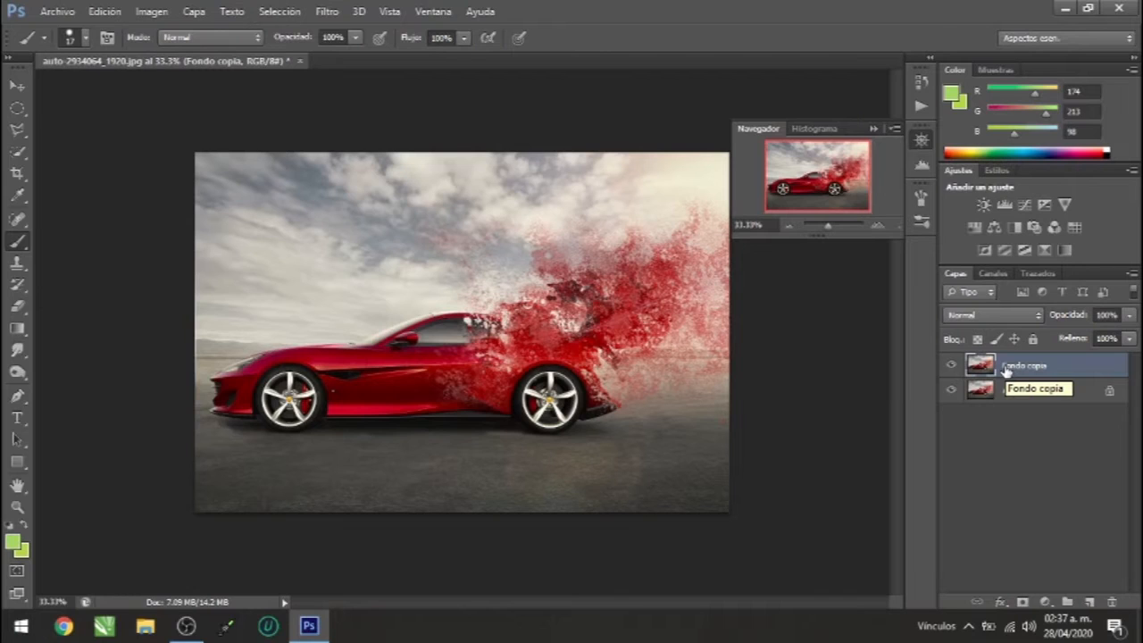
left_click(1046, 603)
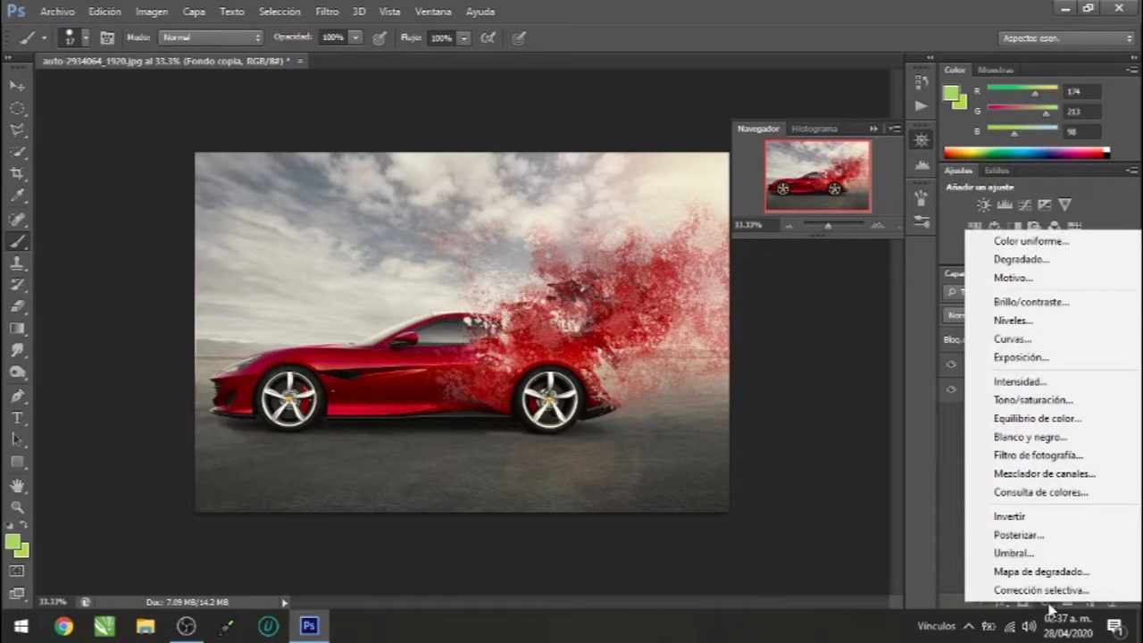
left_click(1034, 399)
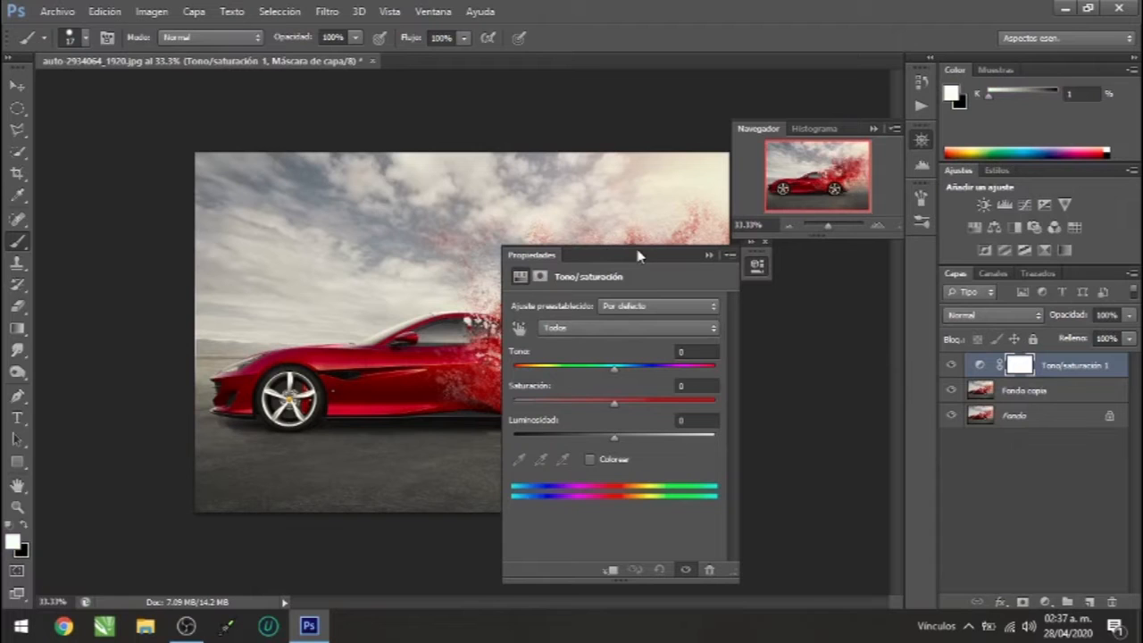
left_click_drag(621, 255, 803, 257)
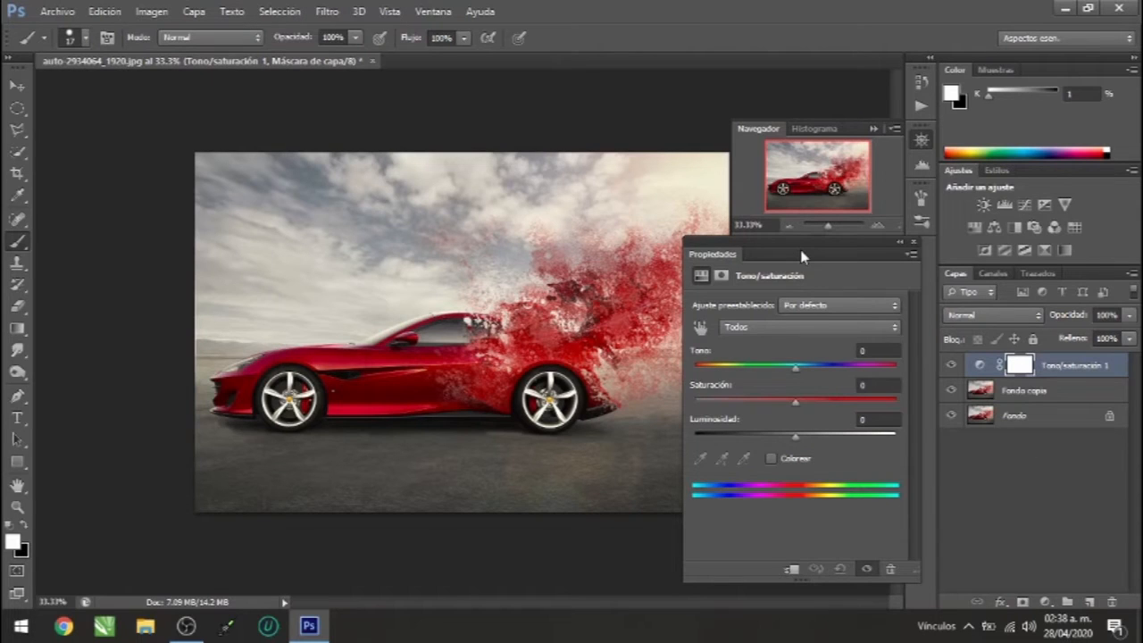
Set the adjustment's Tono to -117 for the Rojos range to turn the red car blue.
left_click(893, 336)
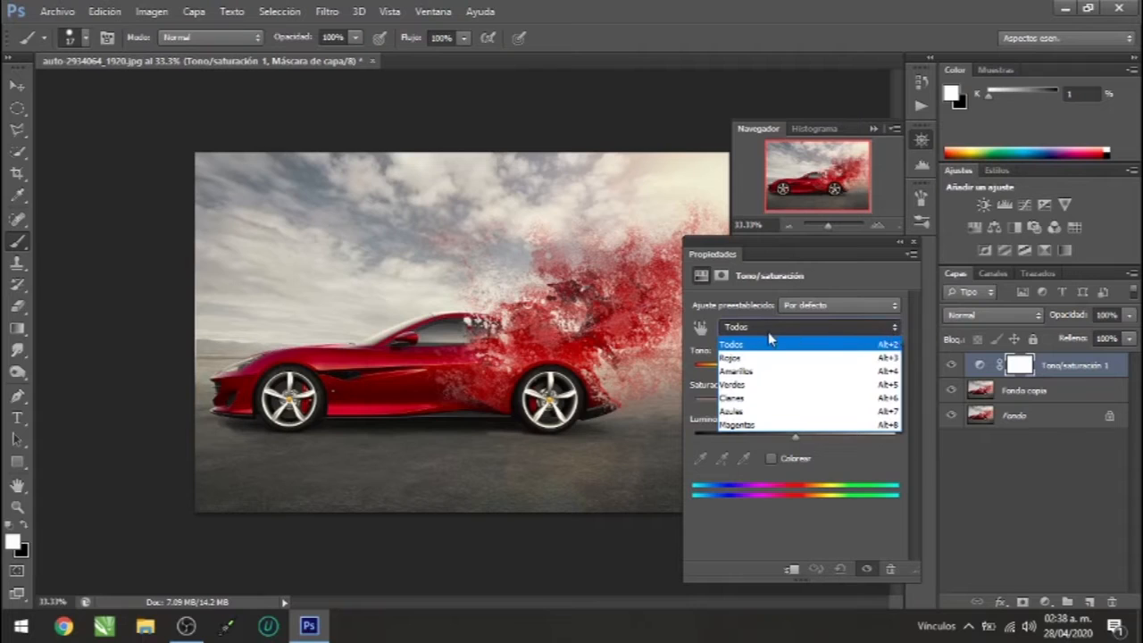
left_click(730, 359)
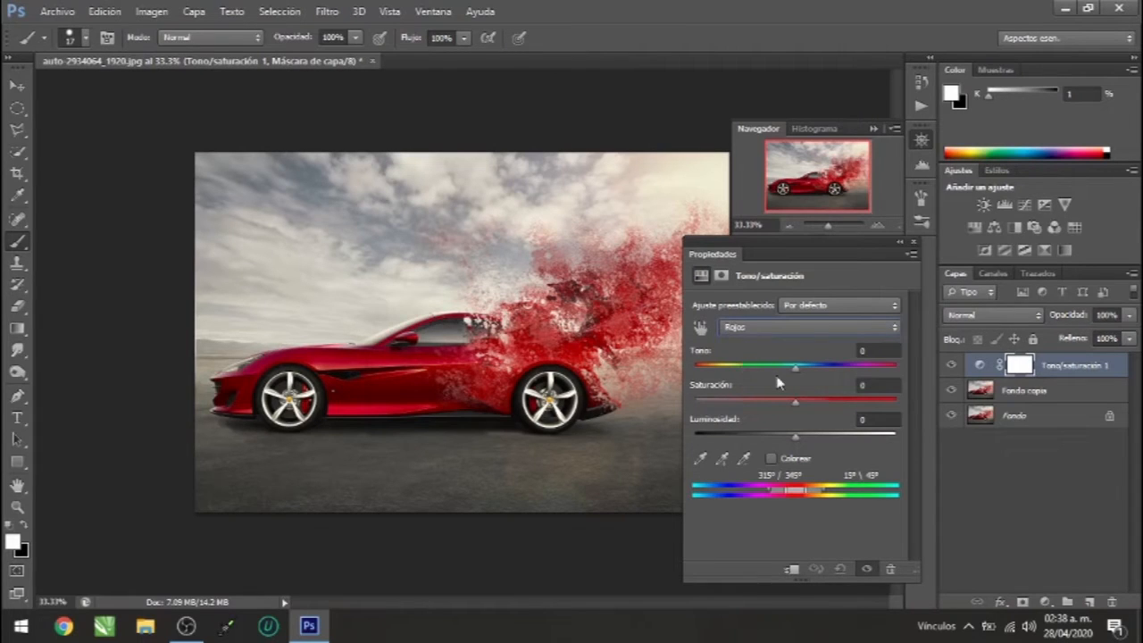
left_click_drag(796, 369, 720, 375)
left_click_drag(813, 254, 866, 253)
mouse_move(775, 367)
left_mouse_down()
mouse_move(950, 373)
mouse_move(757, 375)
mouse_move(778, 376)
left_mouse_up()
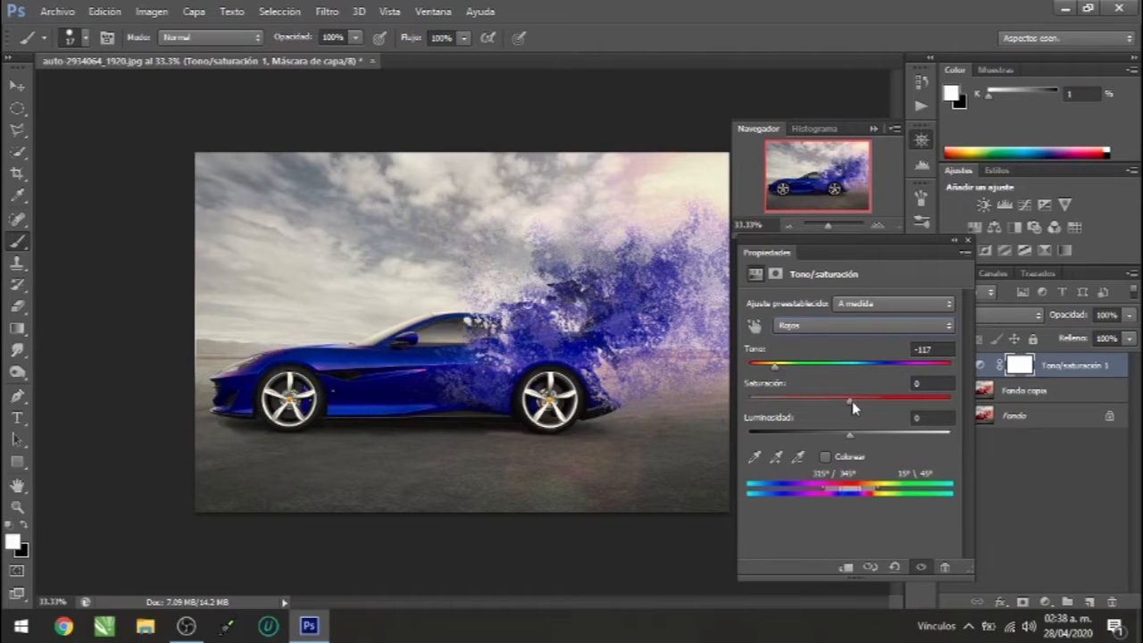
Try the Rojos saturation at -100 and +100, and set it to -2.
left_click_drag(849, 400, 737, 413)
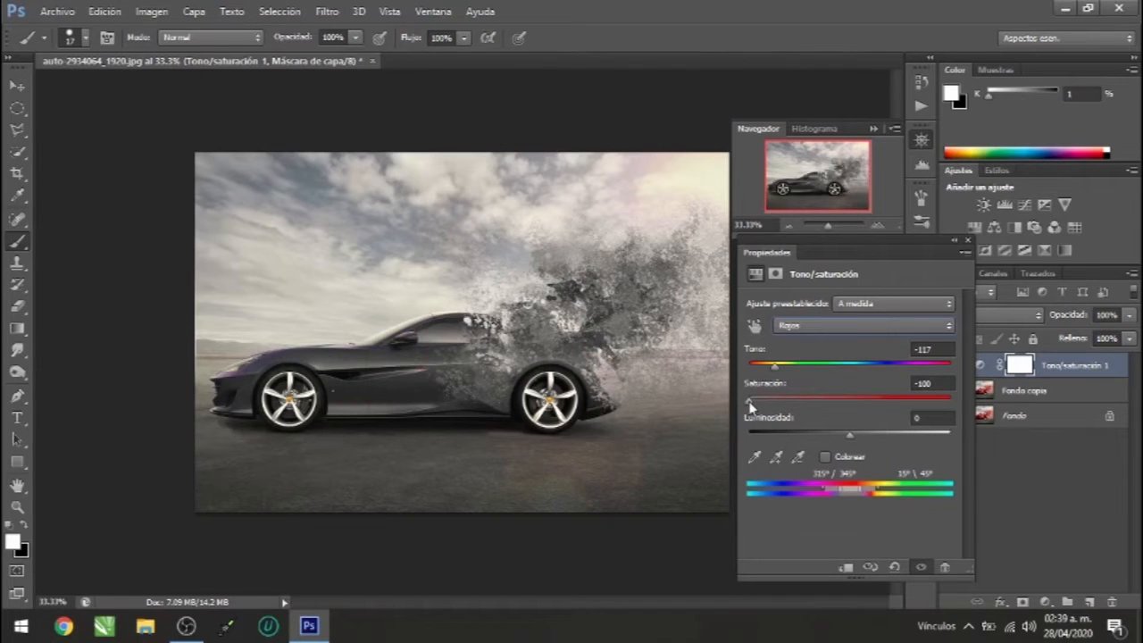
left_click_drag(750, 406, 960, 411)
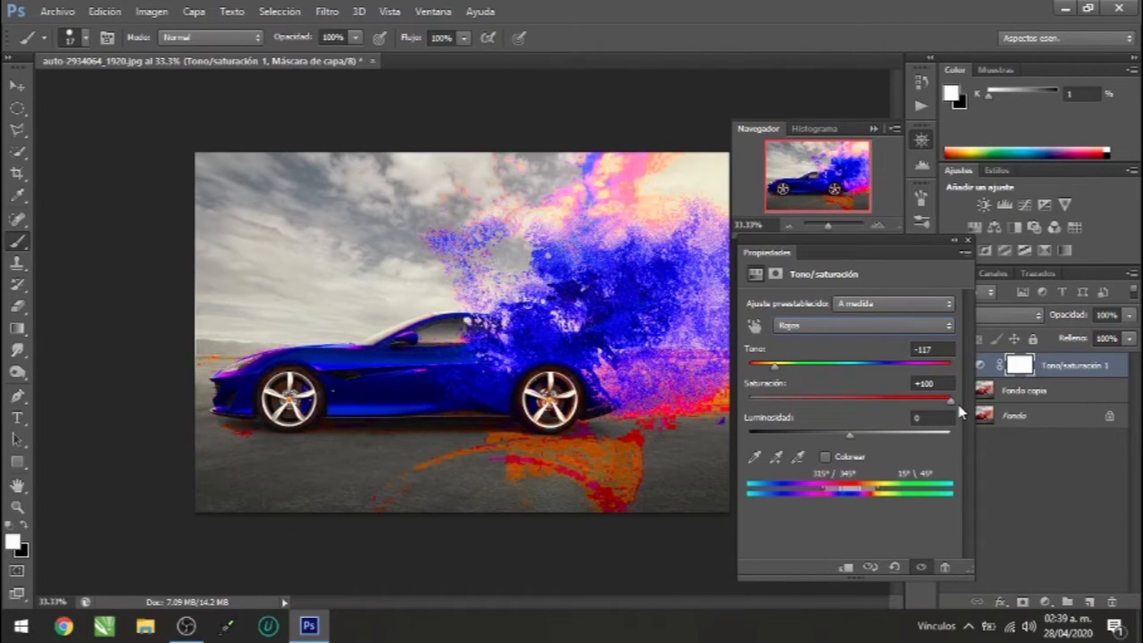
left_click_drag(949, 406, 848, 406)
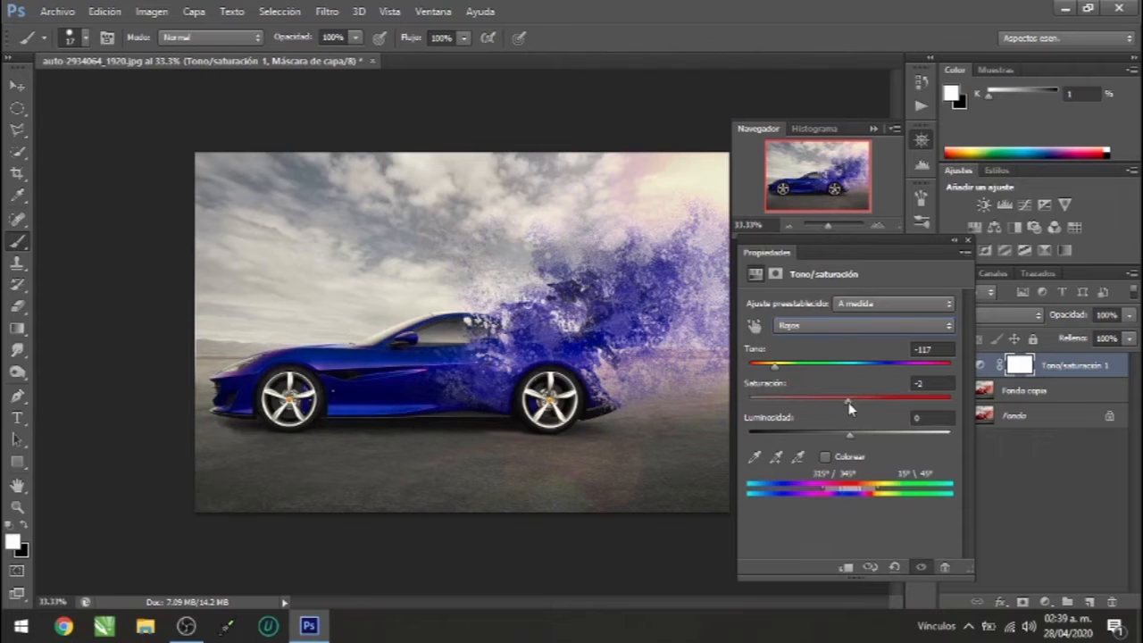
mouse_move(870, 254)
left_mouse_down()
mouse_move(888, 257)
mouse_move(871, 254)
left_mouse_up()
Try the Rojos luminosity at -100 and +100, set it to -17, and collapse the adjustment properties.
left_click_drag(852, 439, 763, 442)
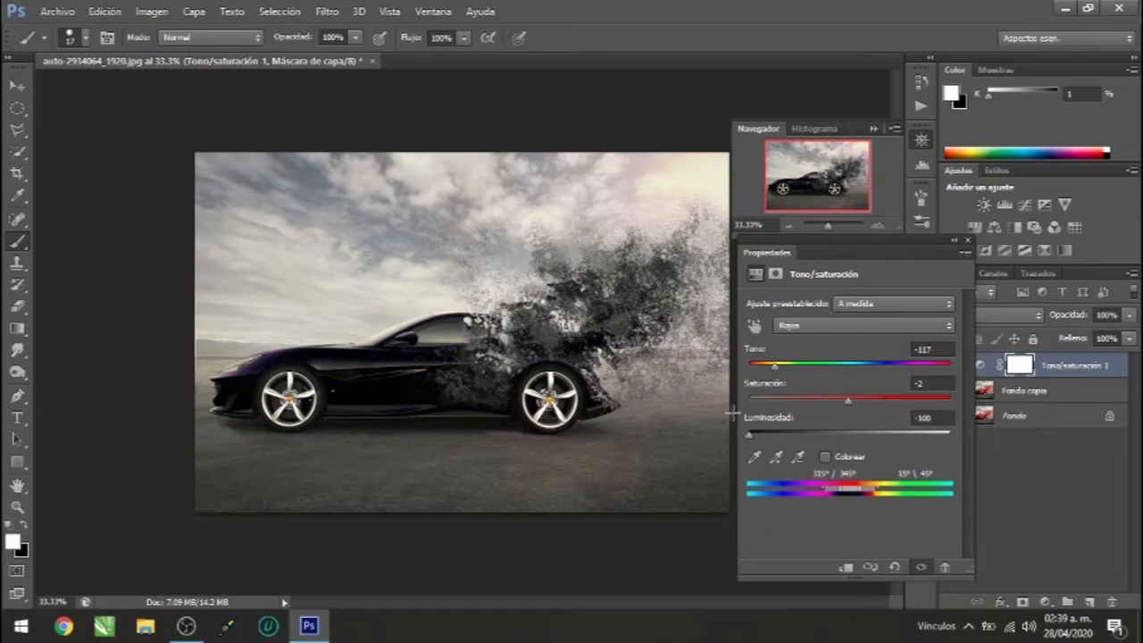
left_click_drag(752, 438, 959, 433)
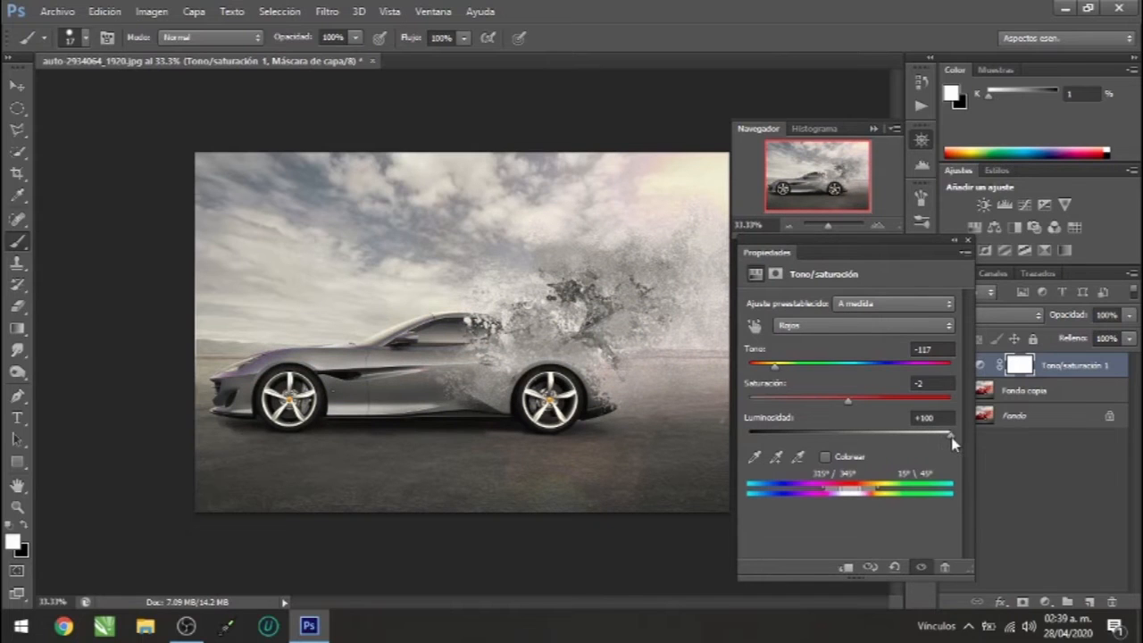
left_click_drag(950, 438, 832, 439)
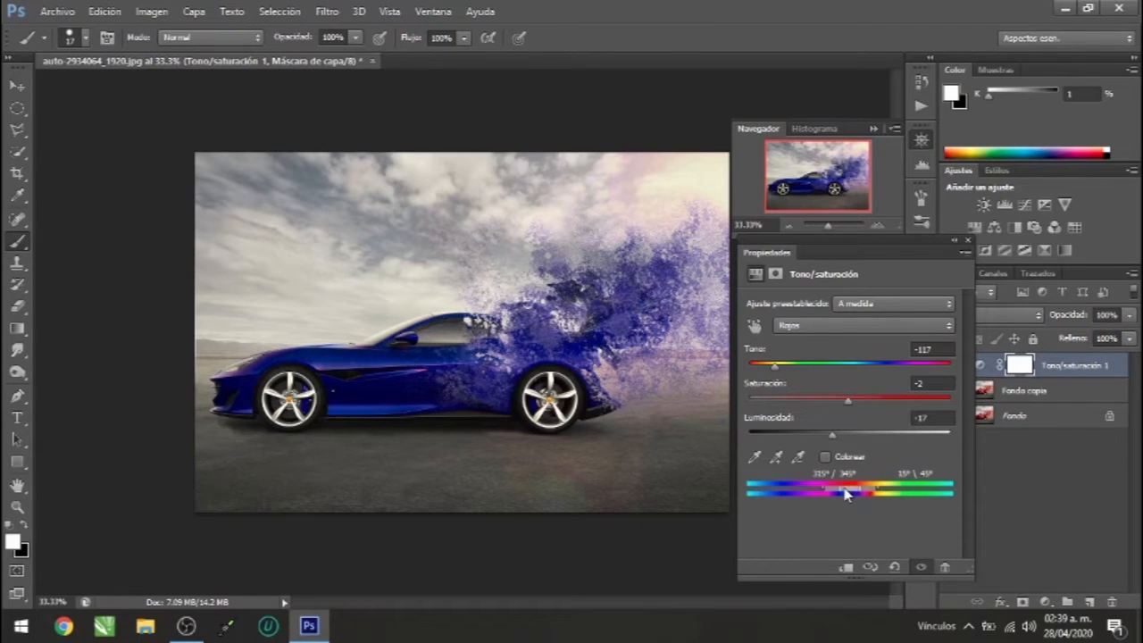
mouse_move(846, 495)
left_mouse_down()
mouse_move(865, 489)
mouse_move(812, 492)
mouse_move(858, 491)
mouse_move(848, 497)
left_mouse_up()
left_click(955, 240)
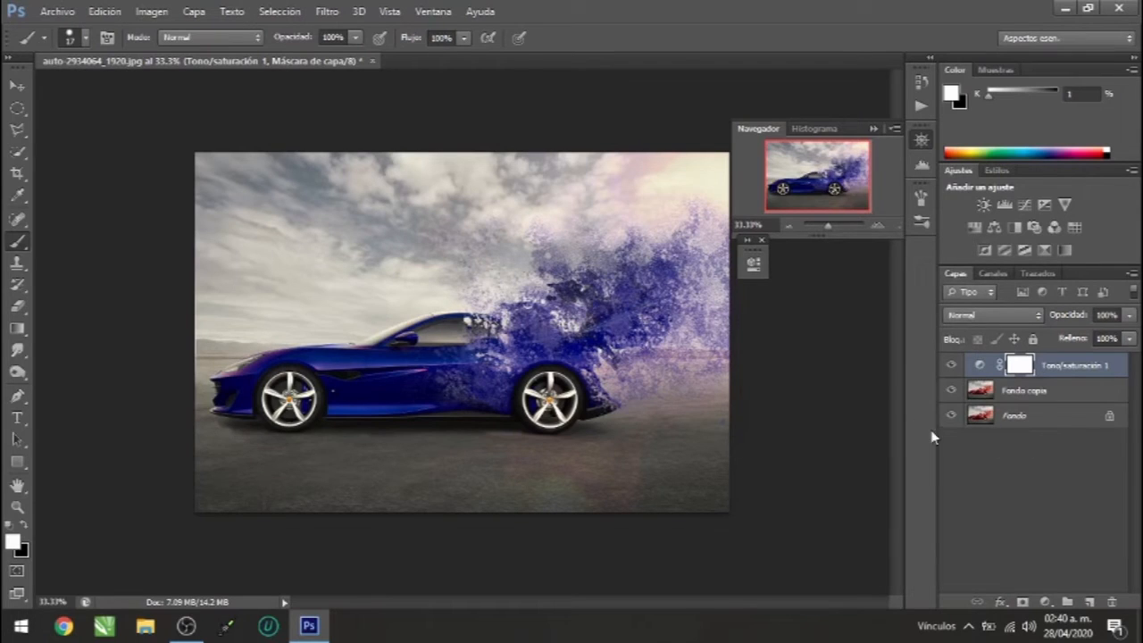
Hide and show the Tono/saturación 1 layer to compare the original red car with the recolor.
left_click(951, 366)
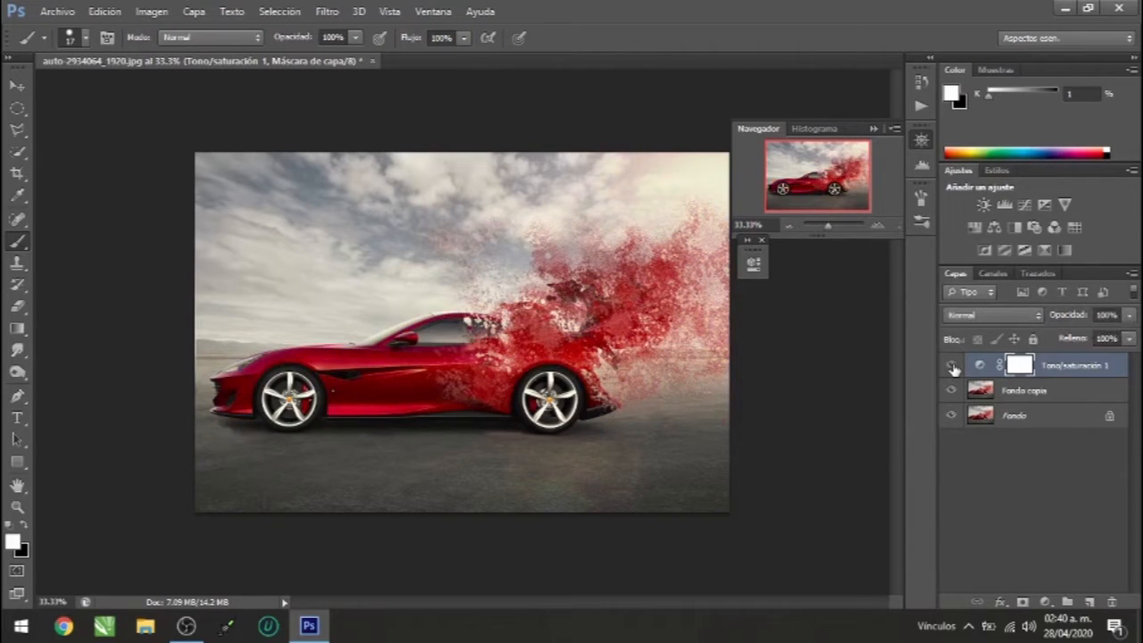
left_click(952, 366)
left_click(951, 366)
left_click(952, 366)
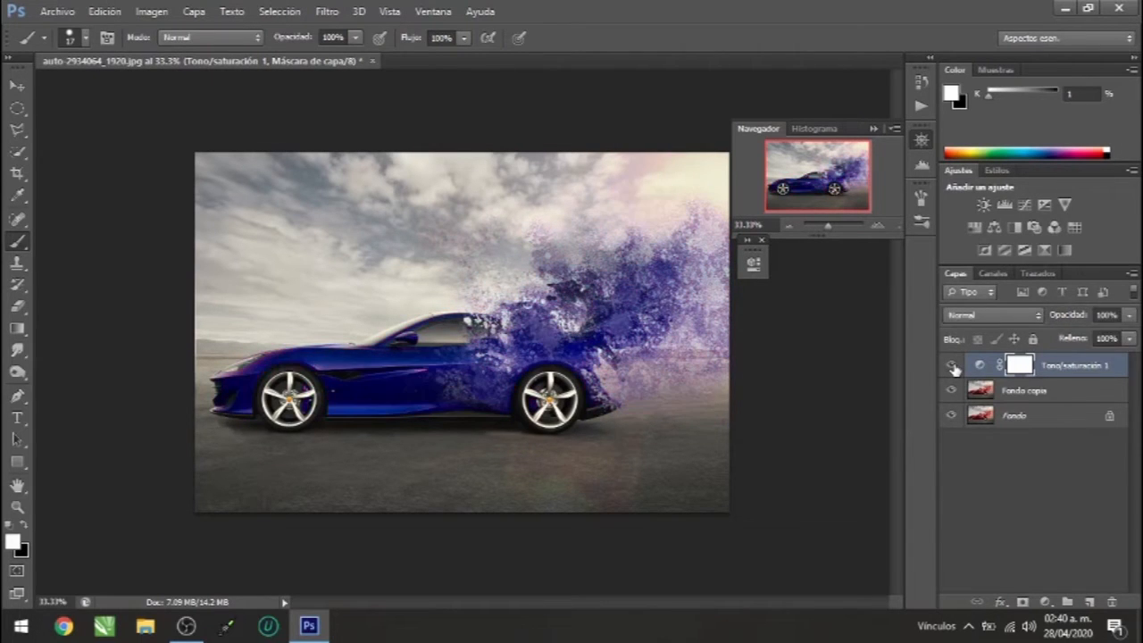
Paint black on the Tono/saturación 1 mask with the 17 px brush over the car's front fender to bring back the red.
left_click(24, 524)
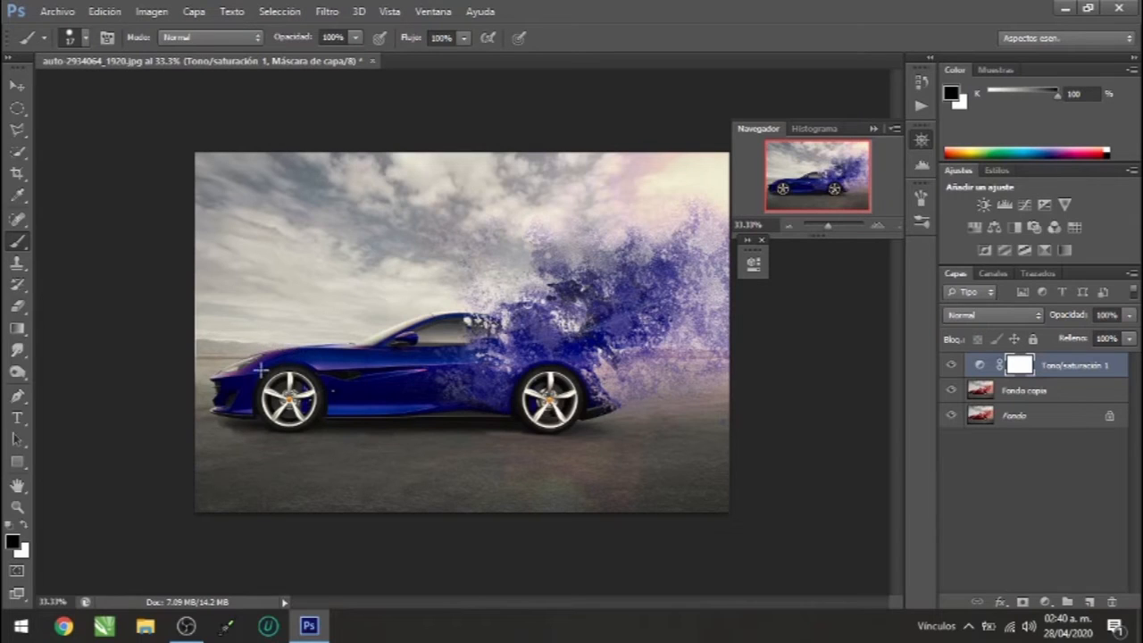
mouse_move(347, 360)
left_mouse_down()
mouse_move(315, 364)
mouse_move(364, 358)
mouse_move(341, 348)
mouse_move(362, 356)
mouse_move(318, 360)
left_mouse_up()
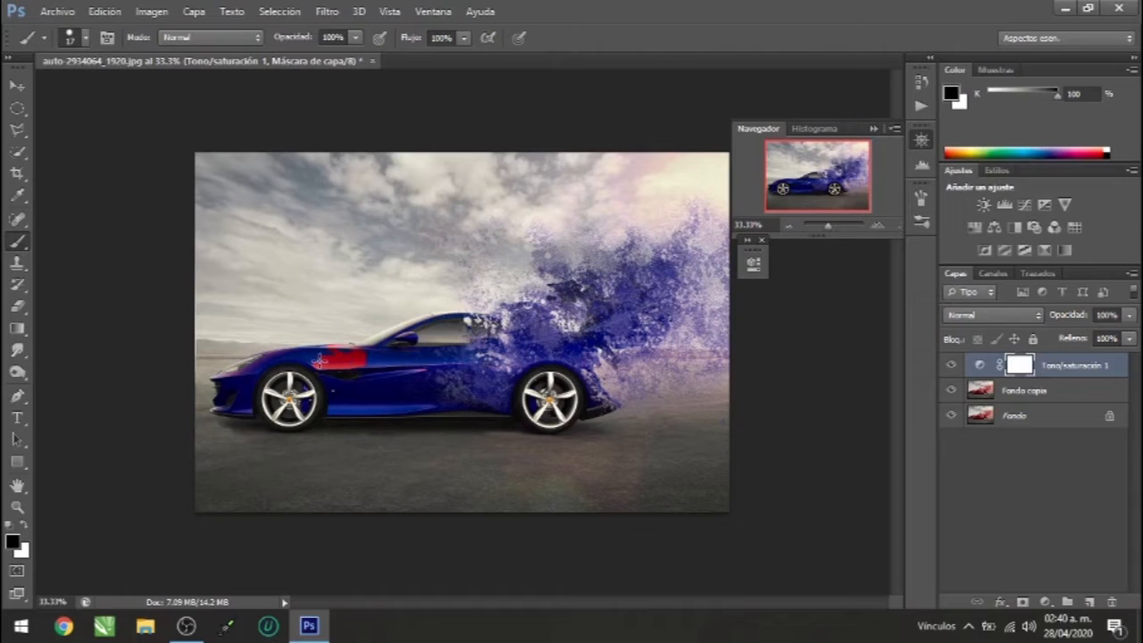
Enlarge the brush to 46 px and paint black on the mask along the car's hood and front fender to bring back the red.
left_click(85, 37)
left_click_drag(38, 91, 55, 89)
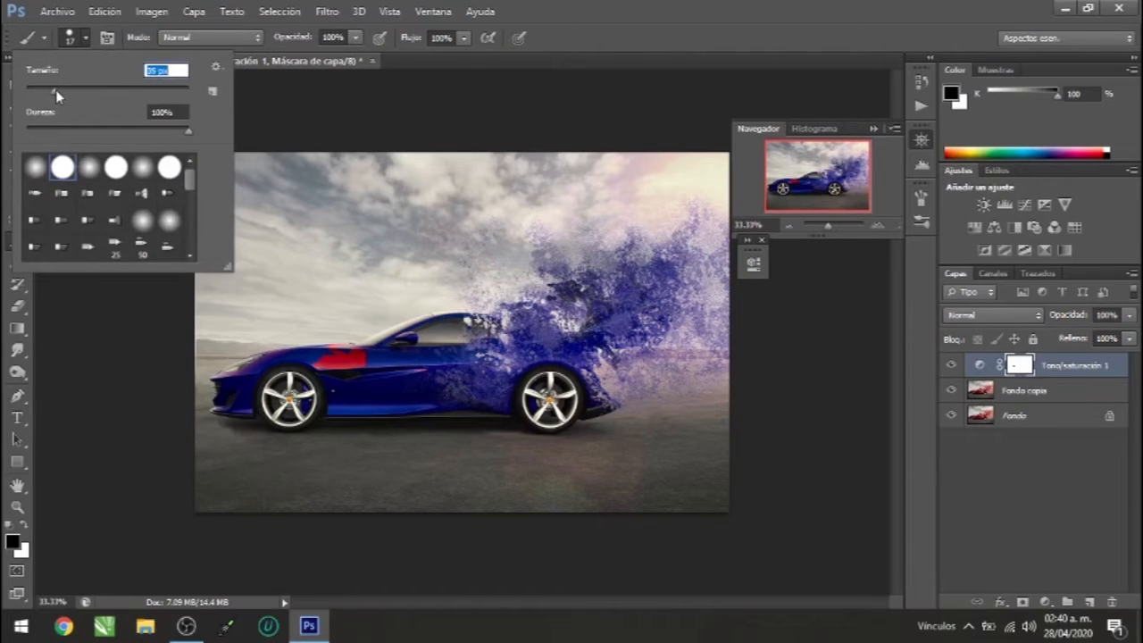
left_click(300, 307)
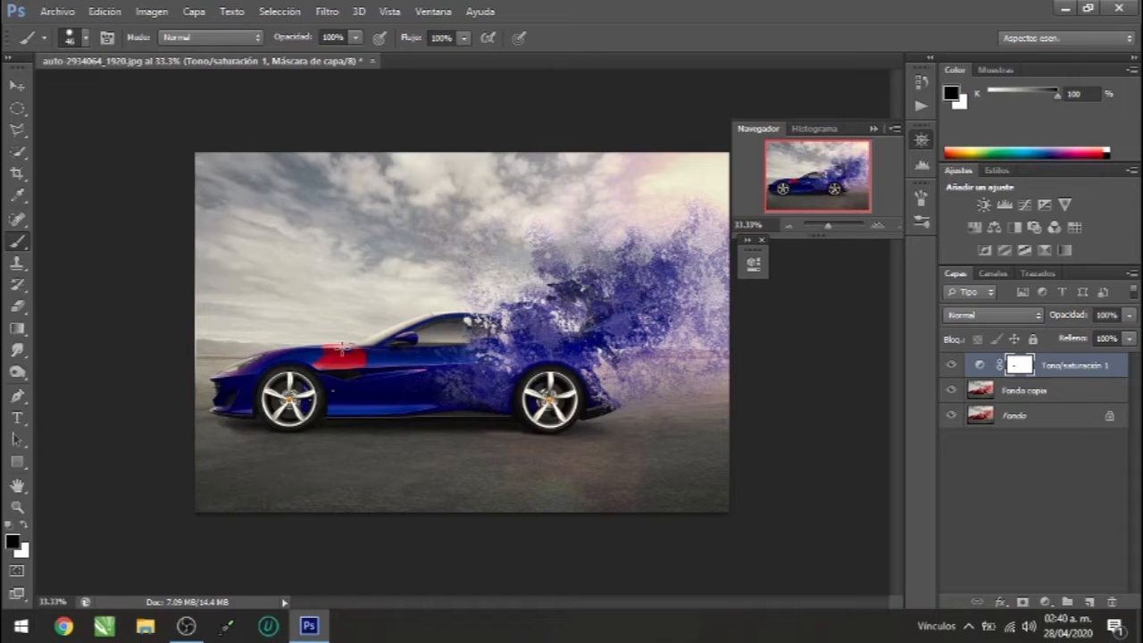
mouse_move(346, 348)
left_mouse_down()
mouse_move(305, 352)
mouse_move(330, 359)
mouse_move(322, 368)
mouse_move(297, 341)
mouse_move(280, 357)
mouse_move(241, 360)
mouse_move(239, 374)
mouse_move(297, 359)
mouse_move(213, 369)
mouse_move(325, 355)
left_mouse_up()
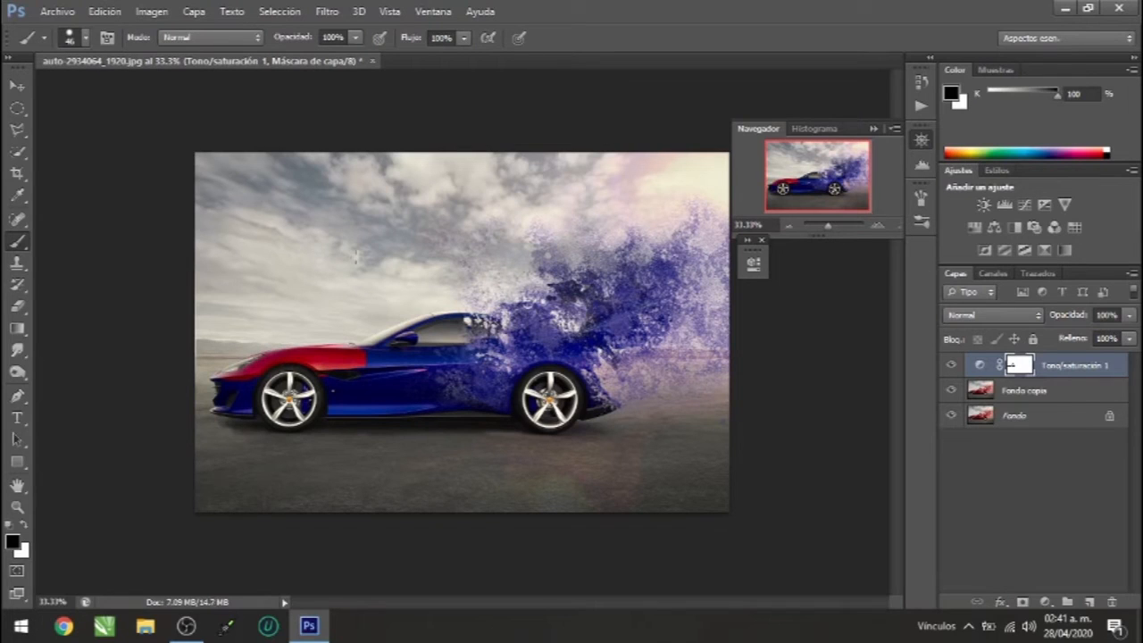
Swap to white and paint the mask over the red areas of the car's front to restore the blue.
left_click(24, 527)
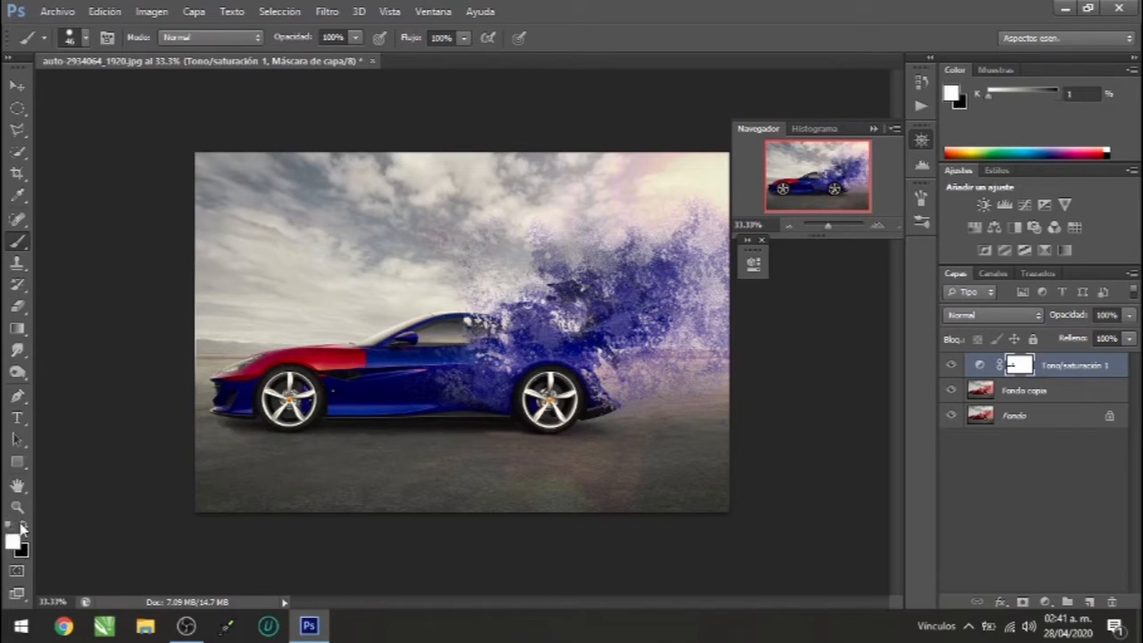
mouse_move(246, 382)
left_mouse_down()
mouse_move(208, 371)
mouse_move(267, 371)
mouse_move(234, 355)
mouse_move(254, 388)
mouse_move(255, 365)
mouse_move(278, 367)
mouse_move(285, 350)
mouse_move(261, 342)
mouse_move(306, 375)
mouse_move(286, 338)
mouse_move(328, 389)
mouse_move(311, 335)
mouse_move(343, 393)
mouse_move(330, 332)
mouse_move(387, 392)
left_mouse_up()
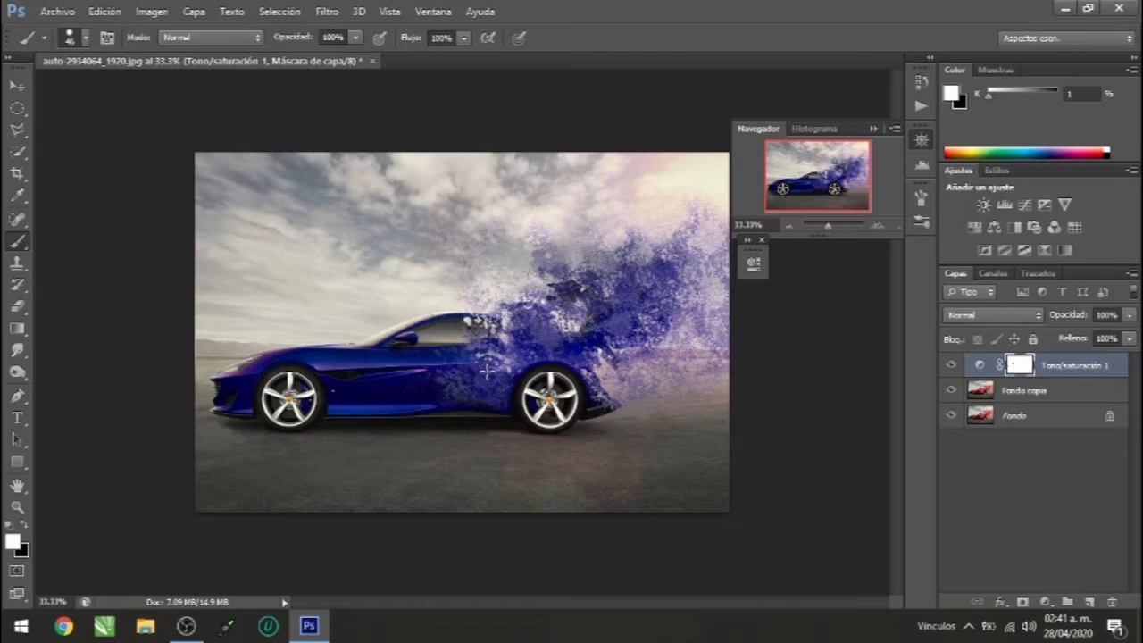
Save the blue car image as a JPEG named 2 in the COLOR folder at quality 12 (Máxima).
left_click(57, 11)
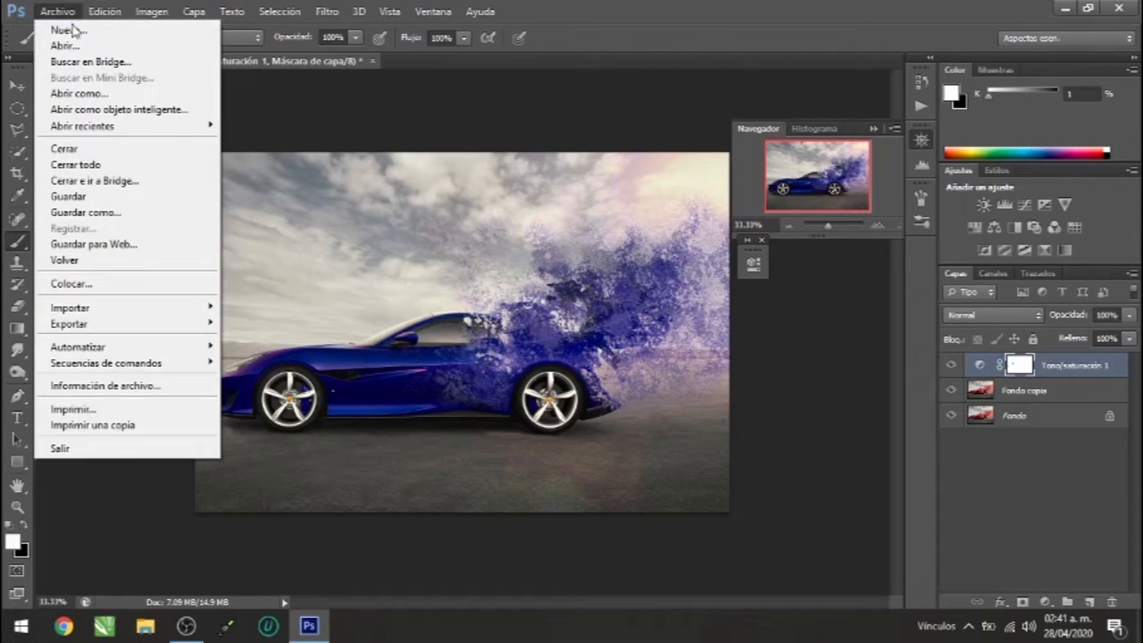
left_click(85, 213)
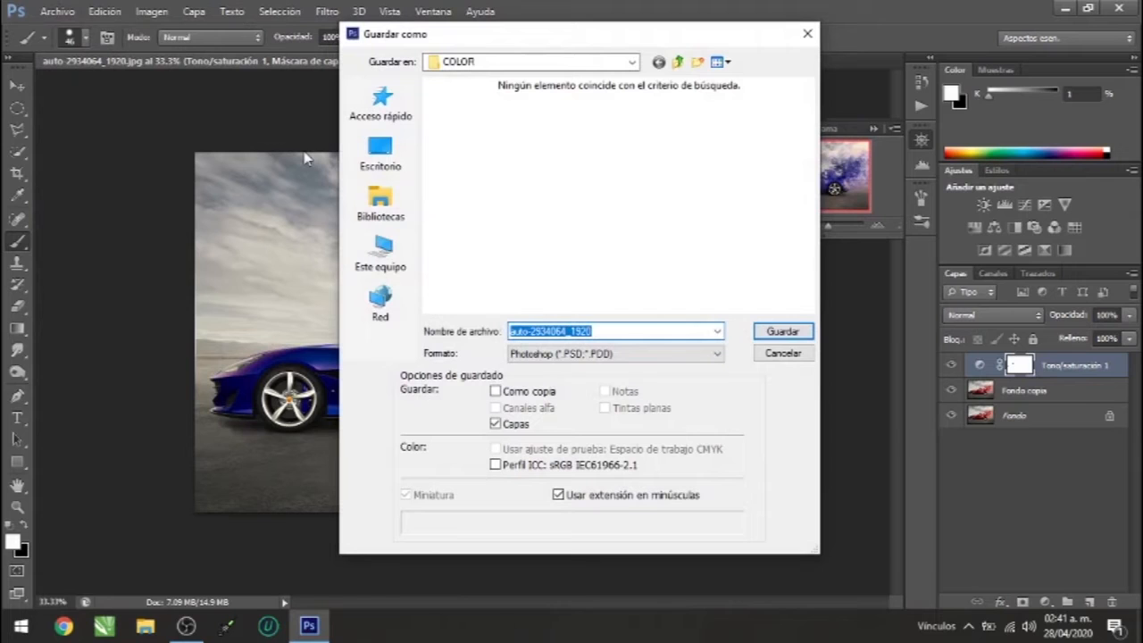
left_click(622, 355)
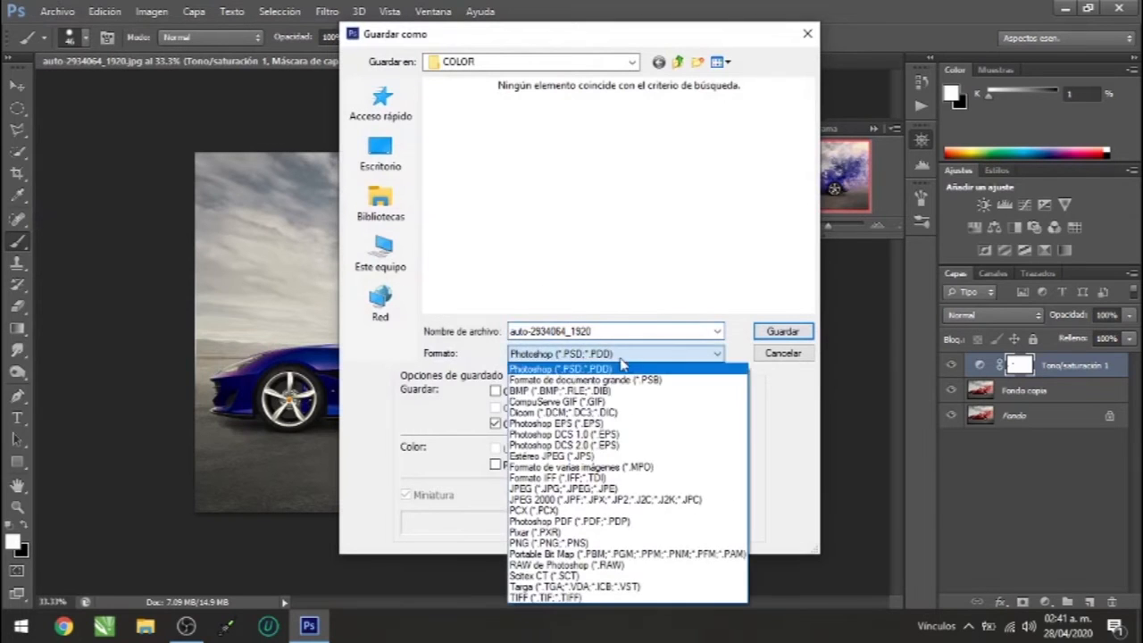
left_click(574, 489)
left_click(622, 330)
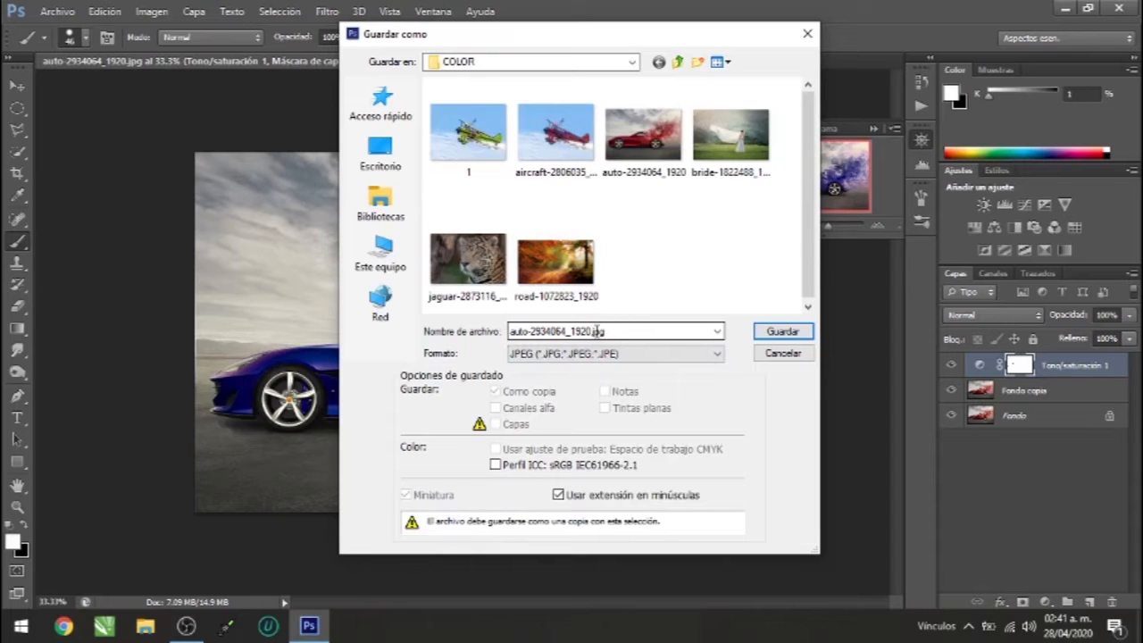
key("ctrl+a")
type("2")
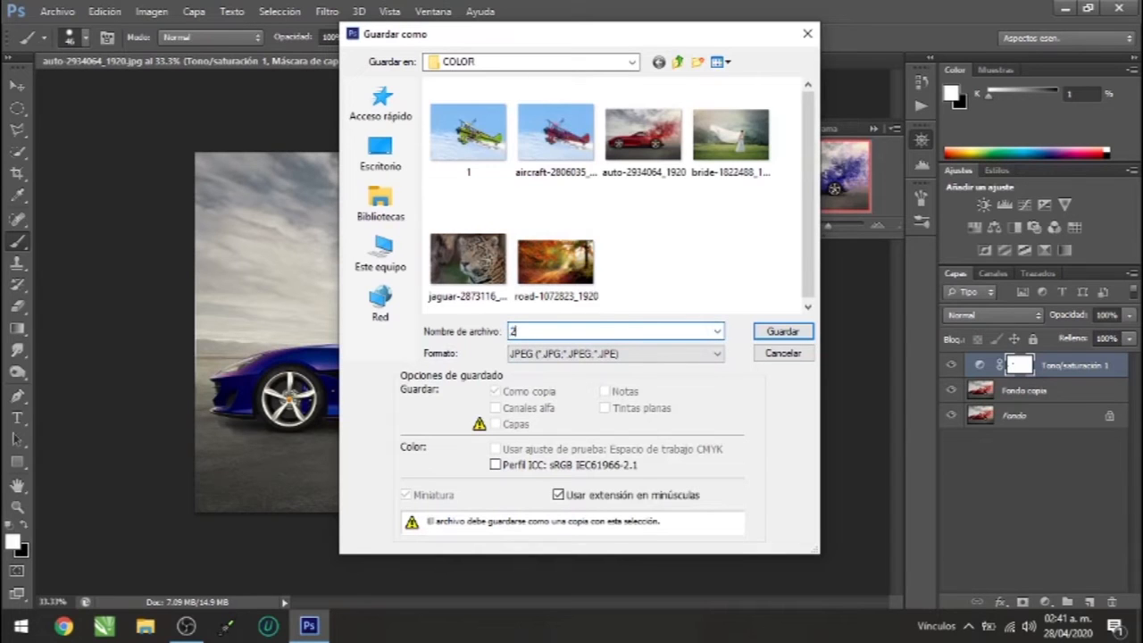
left_click(782, 331)
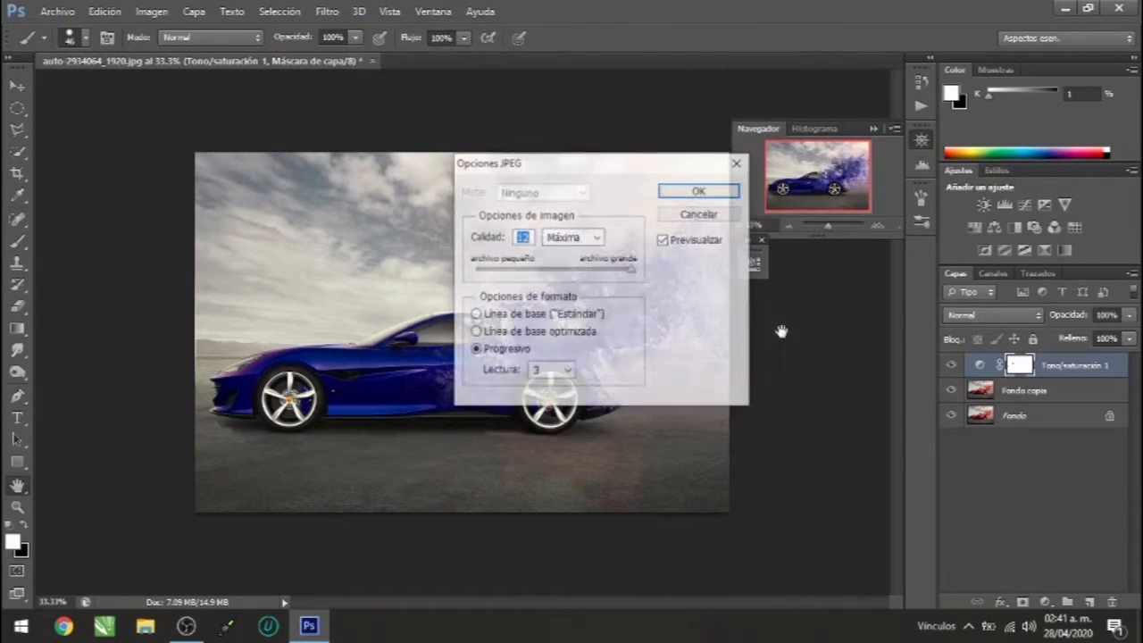
left_click(701, 190)
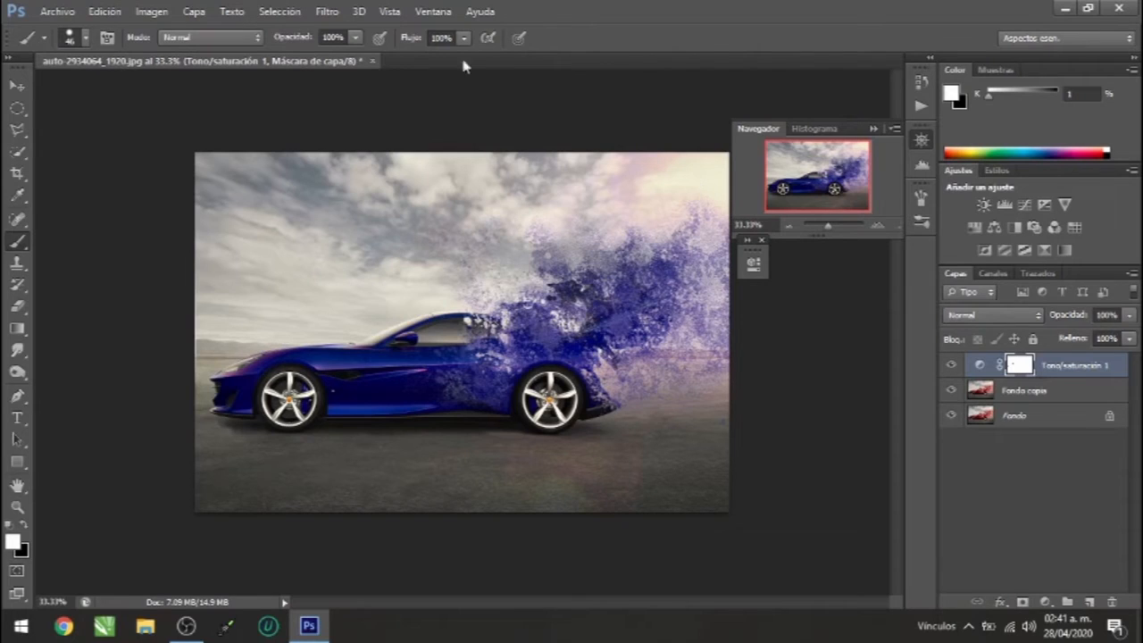
Close the car document without saving changes and open the road-1072823_1920 image from the COLOR folder.
left_click(371, 61)
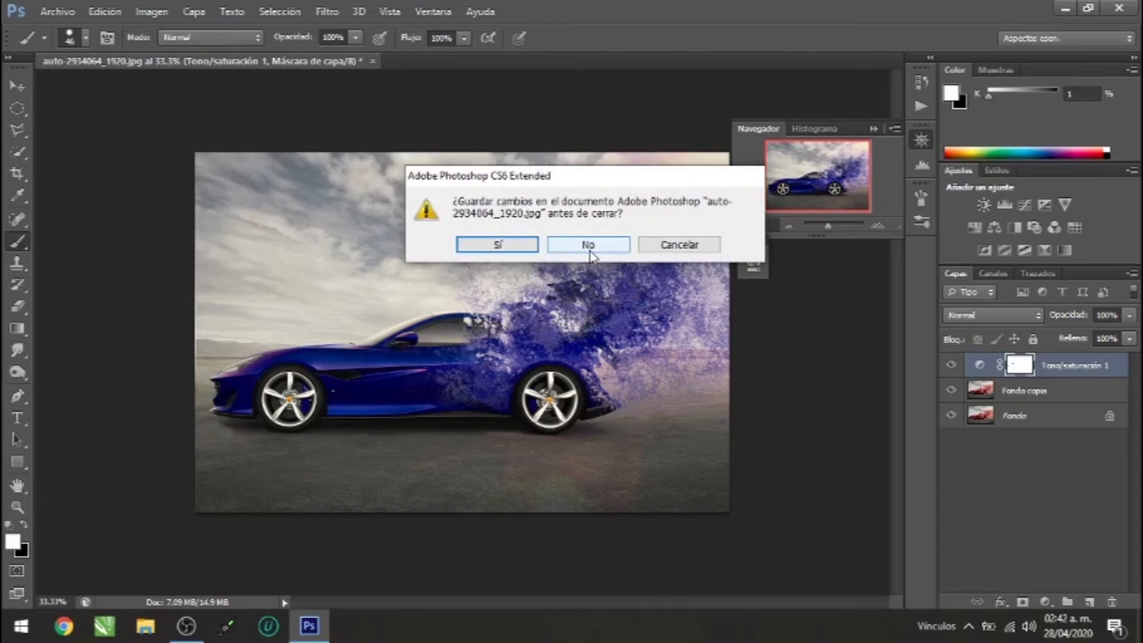
left_click(588, 248)
left_click(57, 11)
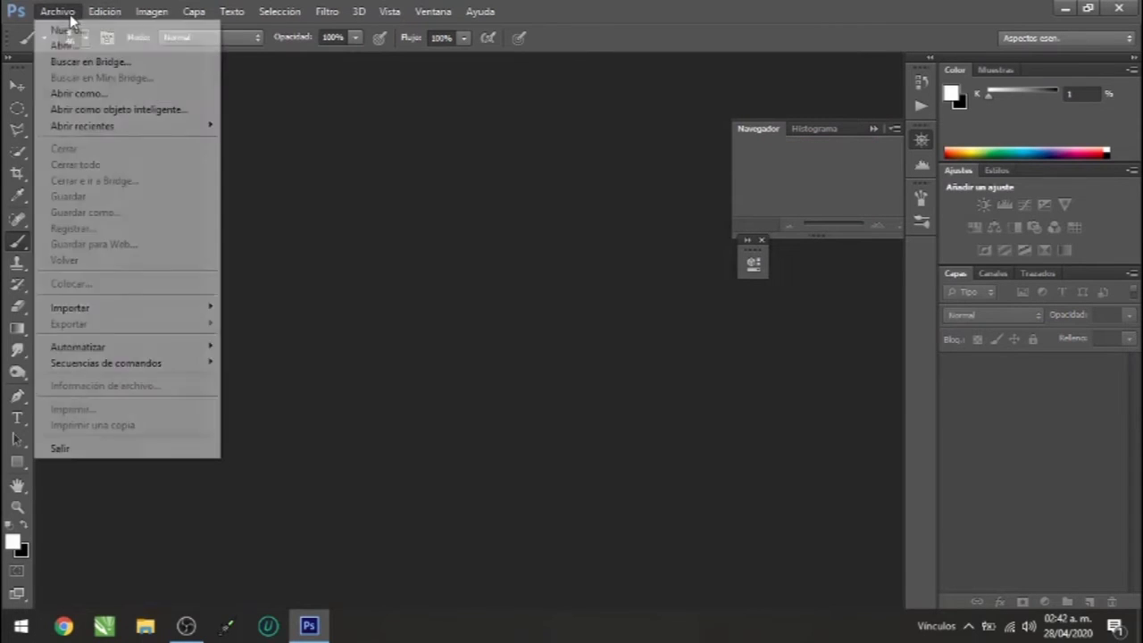
left_click(75, 50)
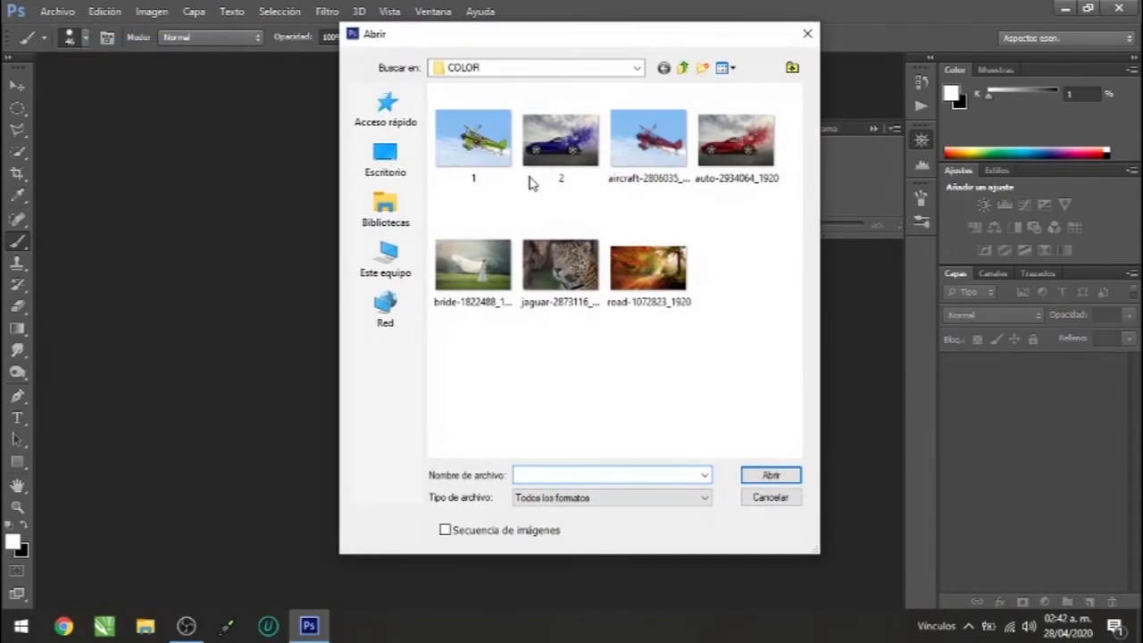
left_click(668, 258)
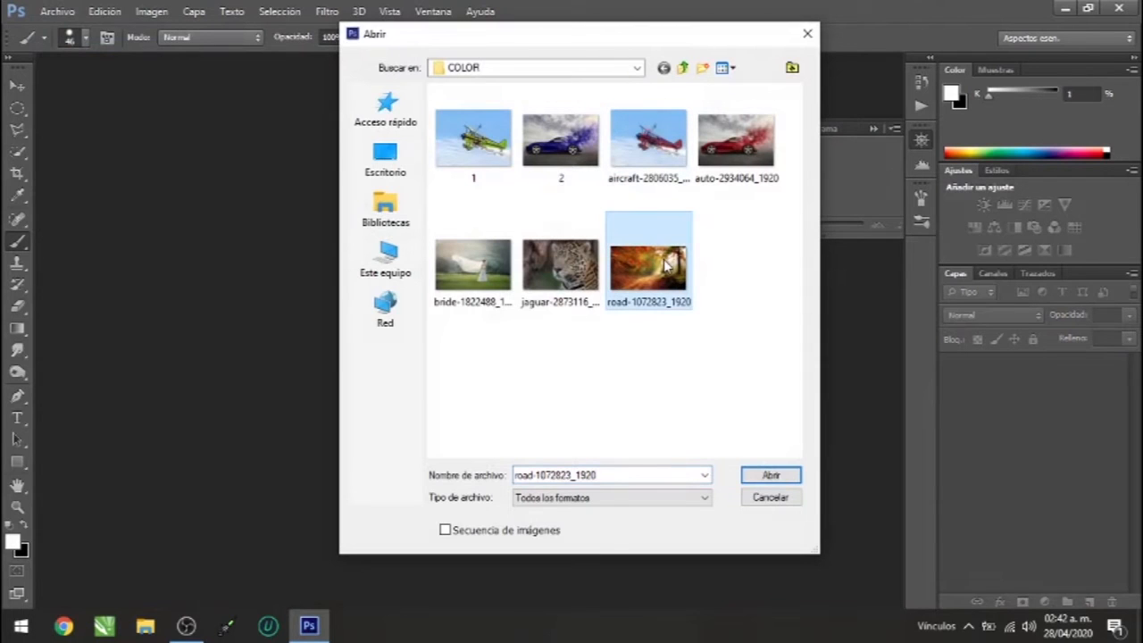
left_click(758, 473)
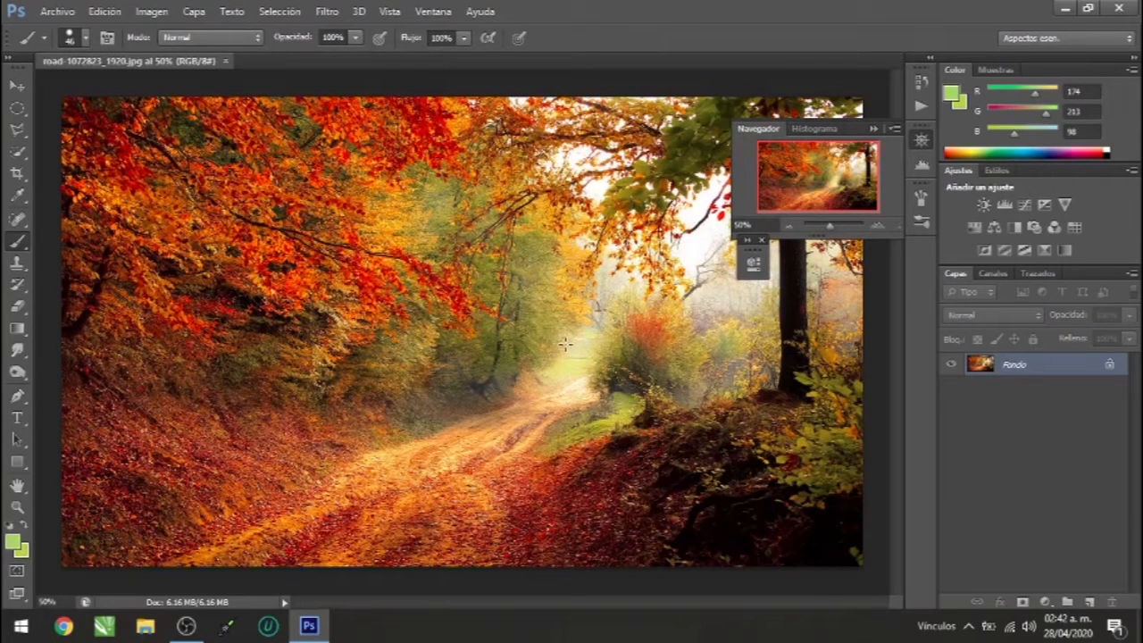
Duplicate the Fondo layer and revert the history to Duplicar capa to remove the extra empty layer.
left_click_drag(1036, 366, 1090, 602)
left_click(1090, 602)
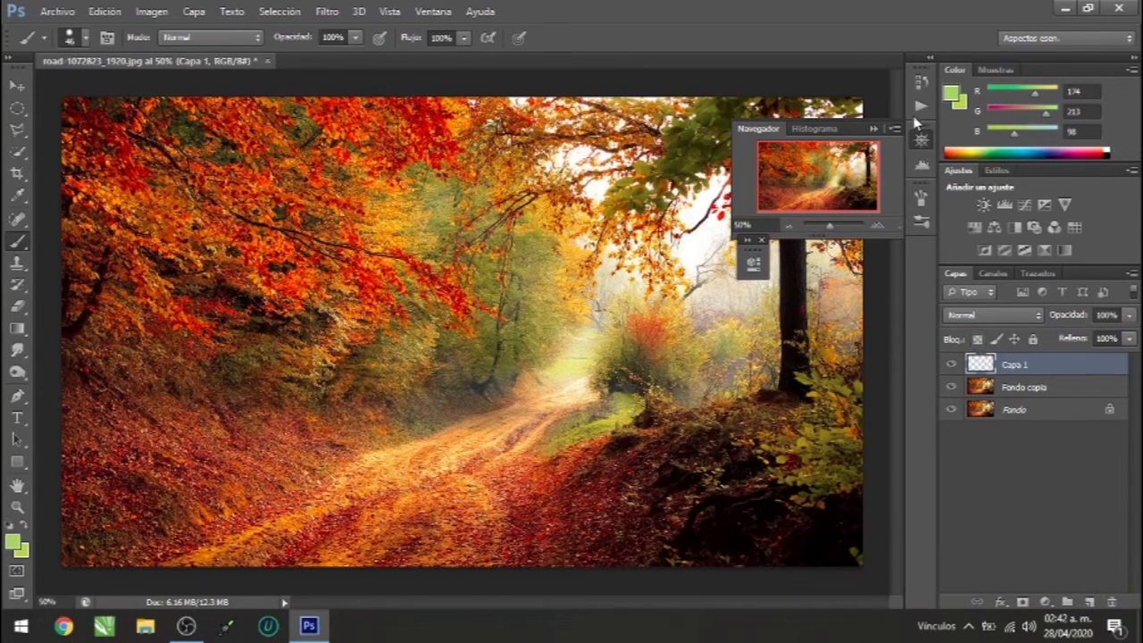
left_click(922, 80)
left_click(857, 119)
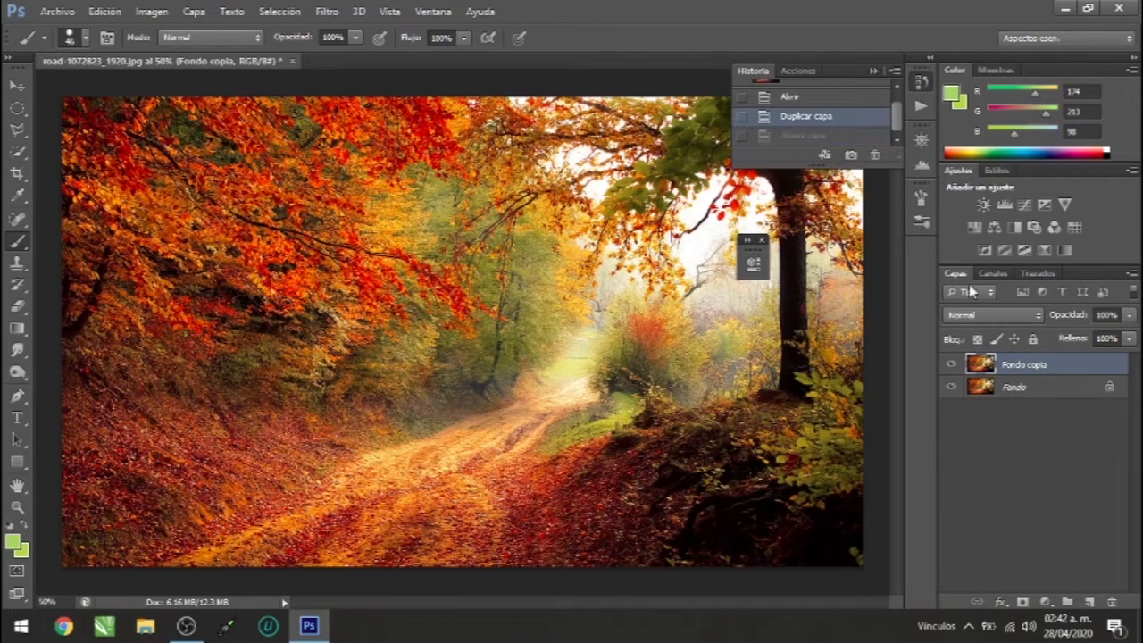
left_click(1029, 448)
left_click(1007, 368)
left_click(761, 240)
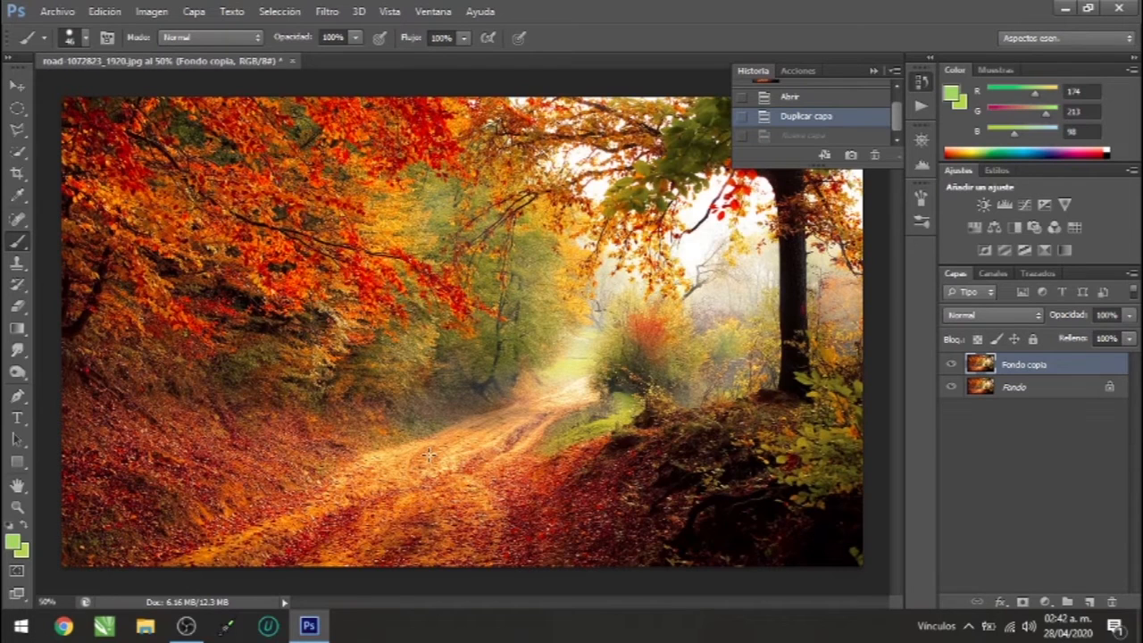
left_click(18, 108)
left_click_drag(62, 95, 281, 161)
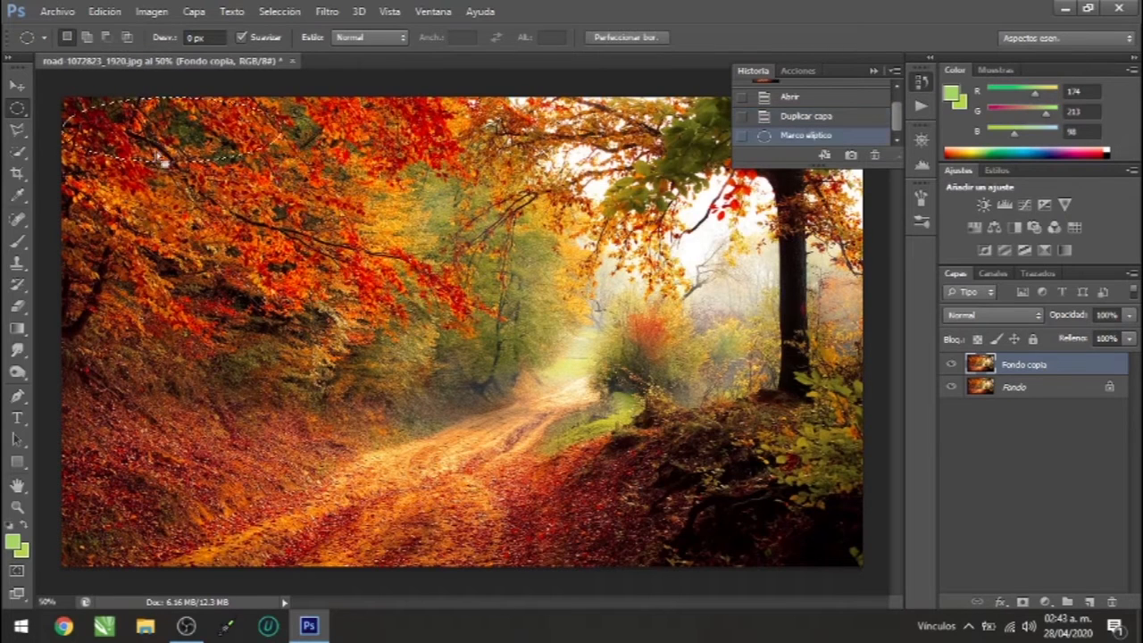
left_click(821, 117)
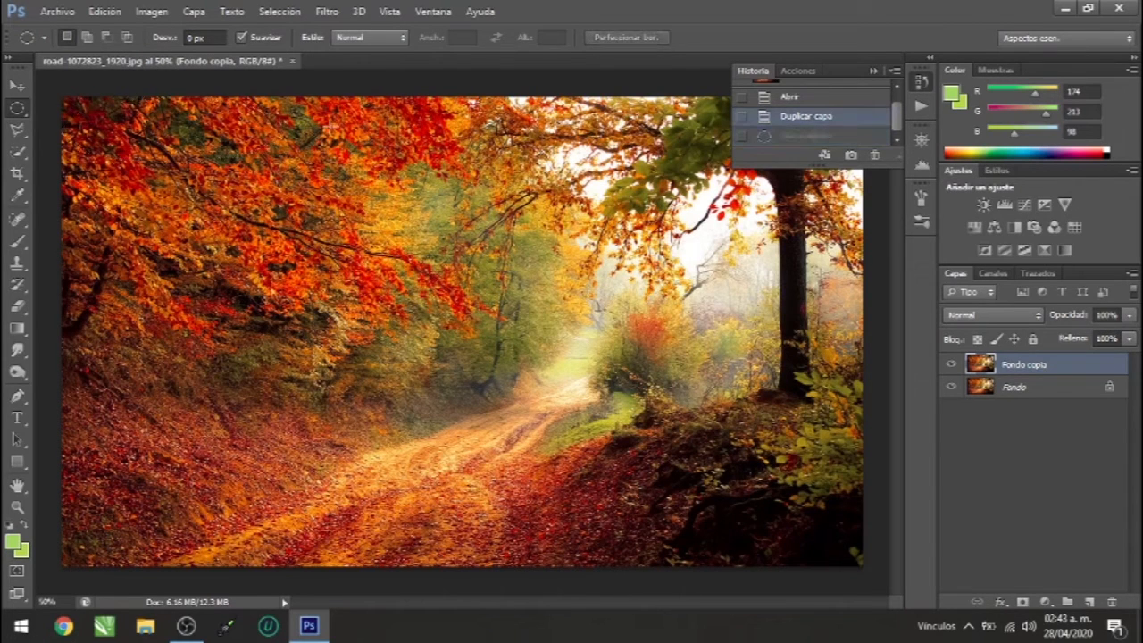
Select the left half of the forest photo with the rectangular marquee and add a Corrección selectiva adjustment layer for that area.
left_click(21, 116)
left_click(65, 102)
left_click_drag(62, 97, 482, 566)
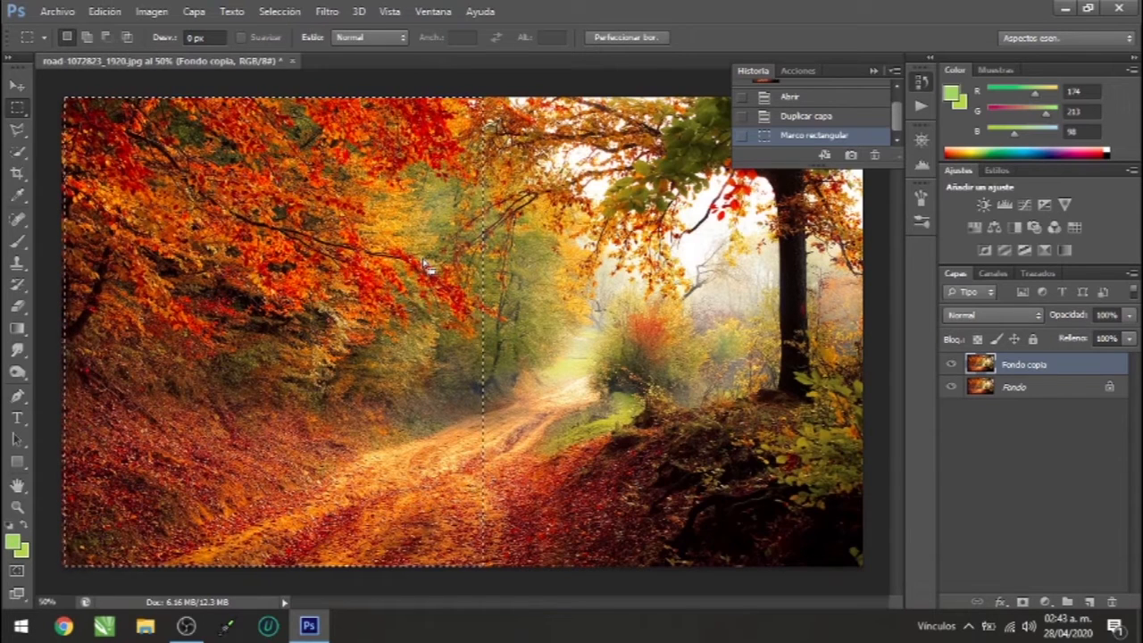
left_click(1054, 611)
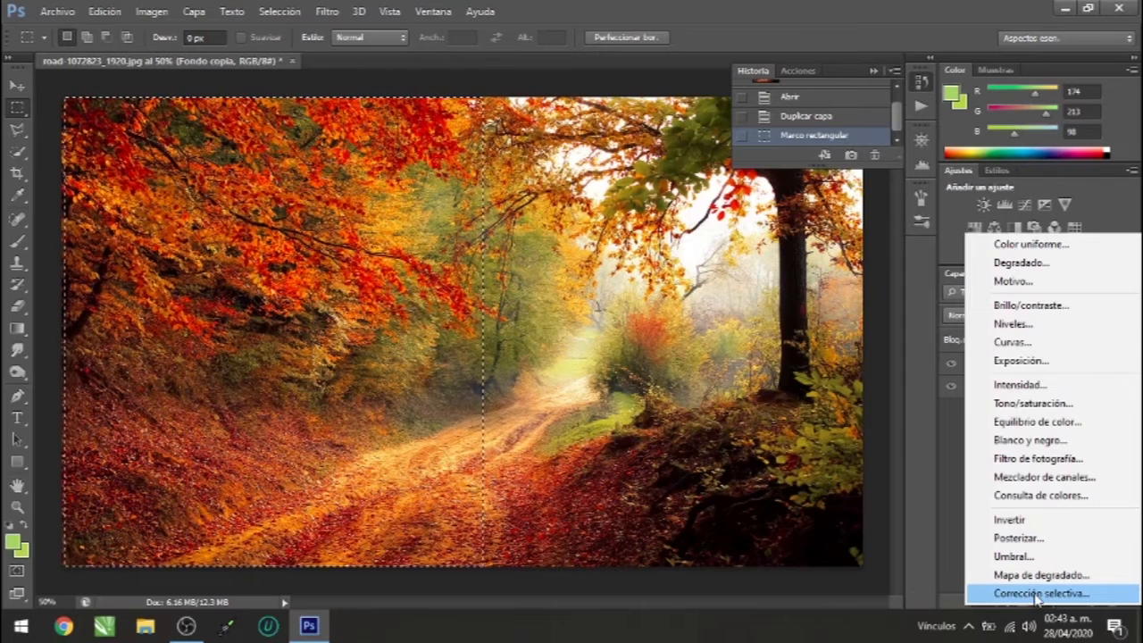
left_click(1036, 595)
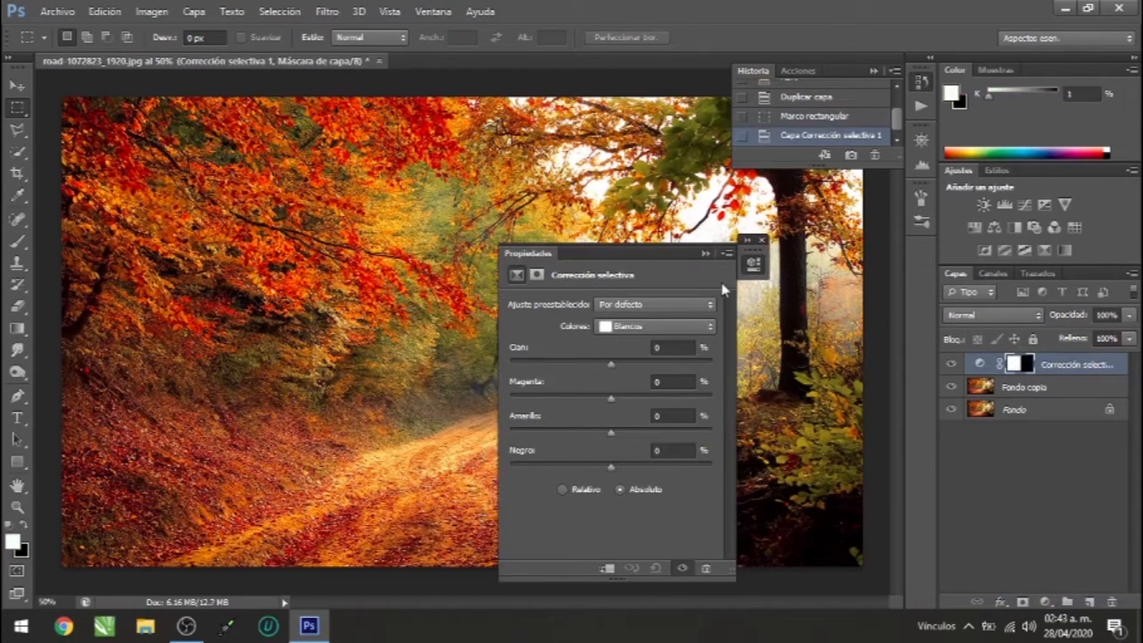
left_click_drag(607, 258, 768, 196)
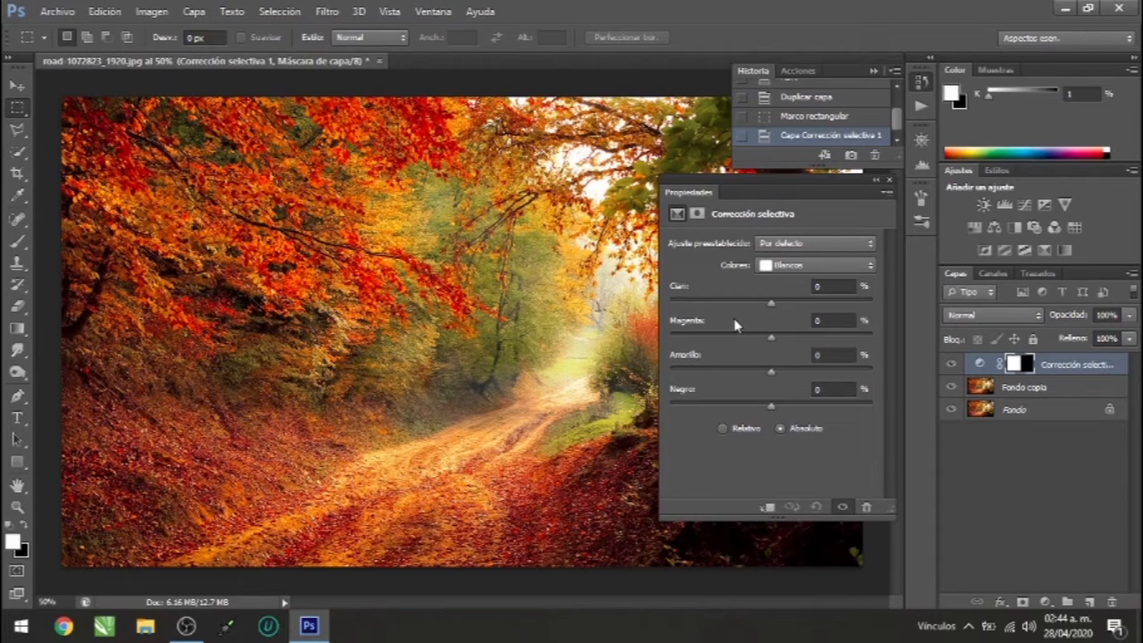
For Rojos in the selective correction, set Cian to +81% and Magenta to -71% after trying -50%.
left_click(864, 266)
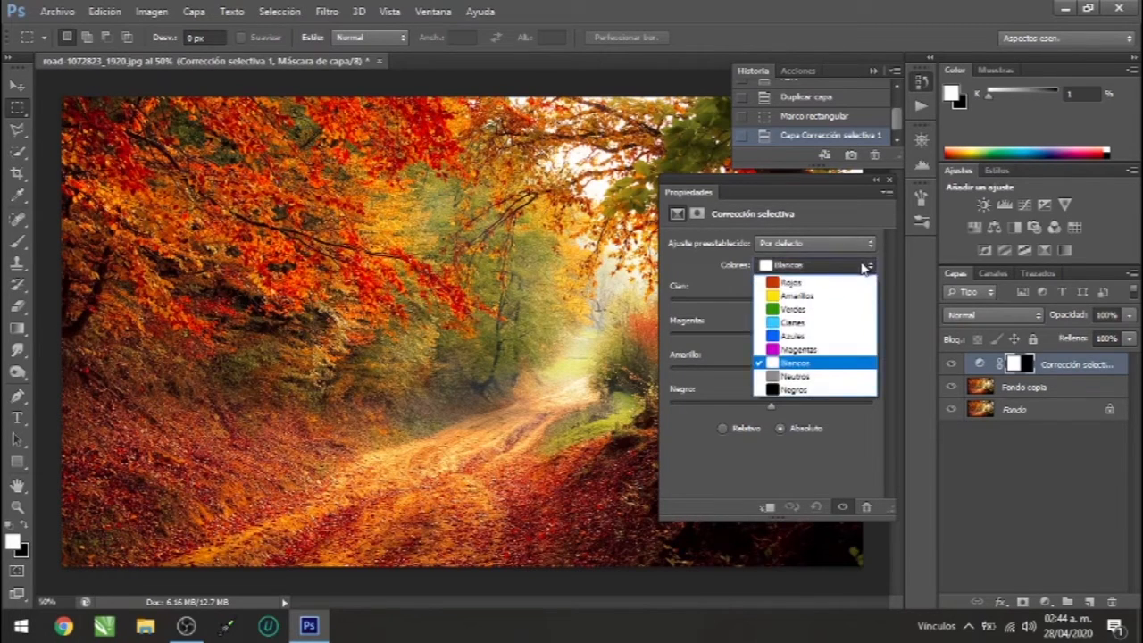
left_click(781, 275)
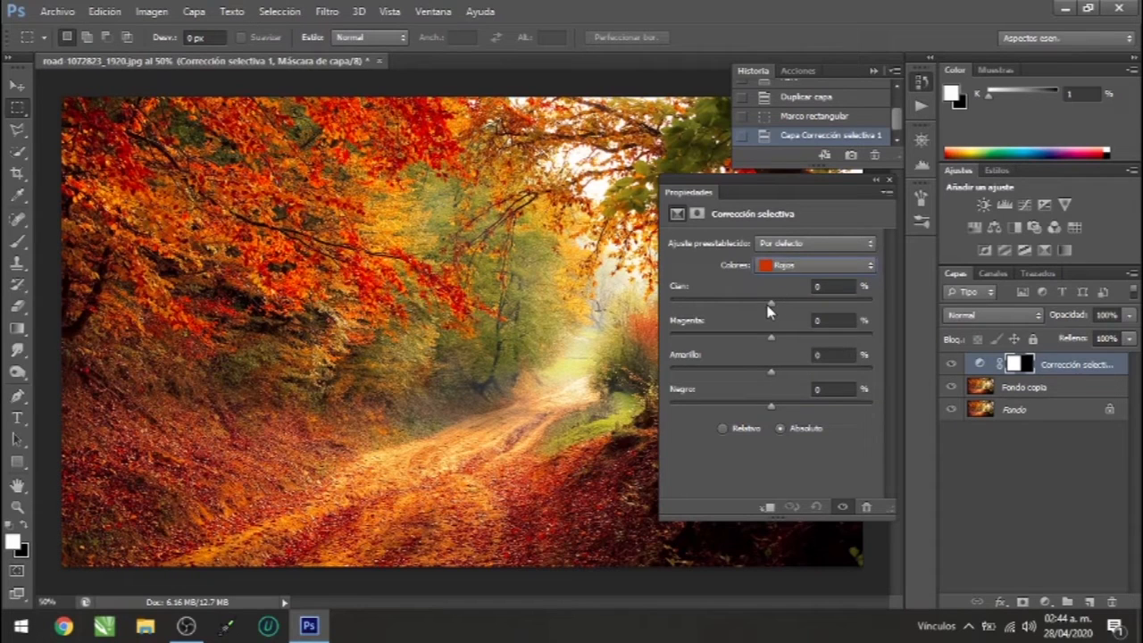
left_click_drag(770, 300, 854, 308)
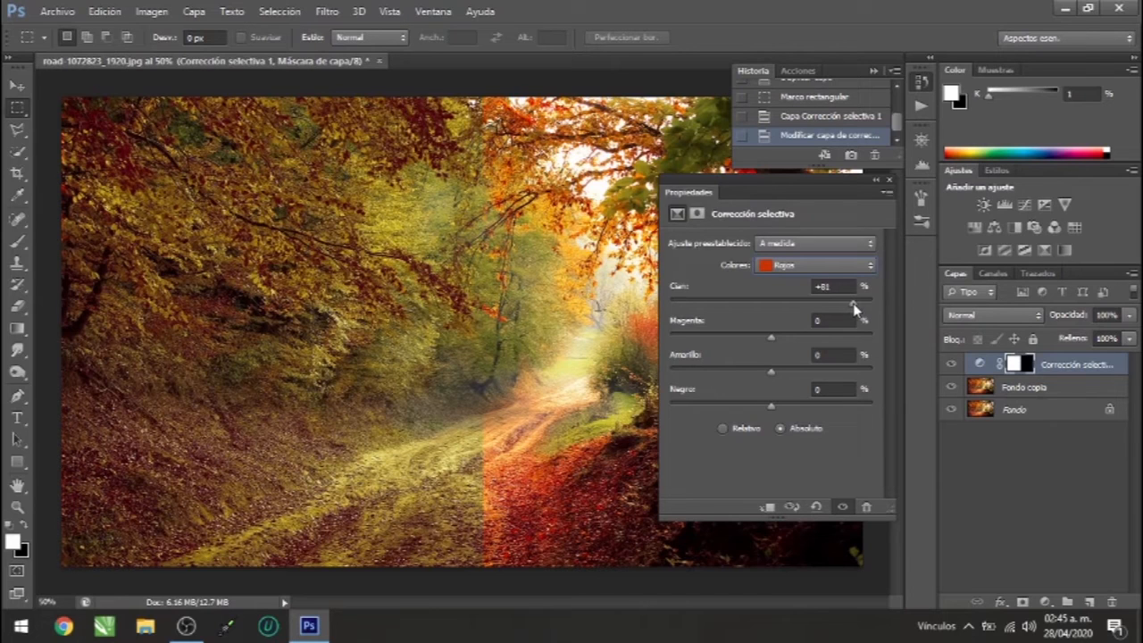
left_click_drag(771, 337, 719, 336)
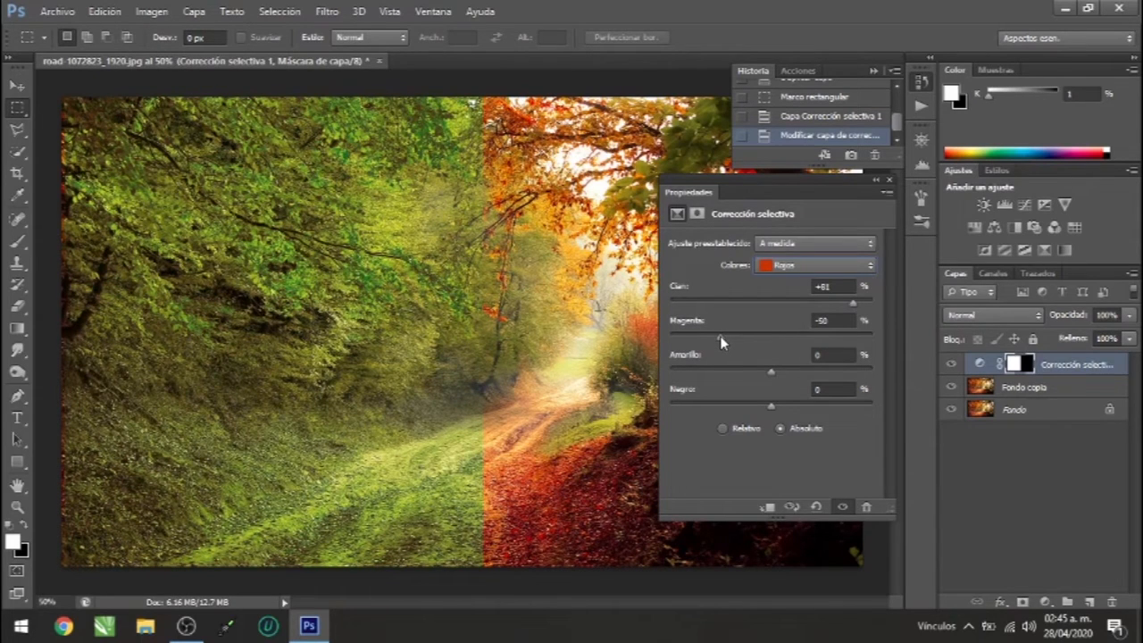
left_click_drag(819, 189, 1015, 209)
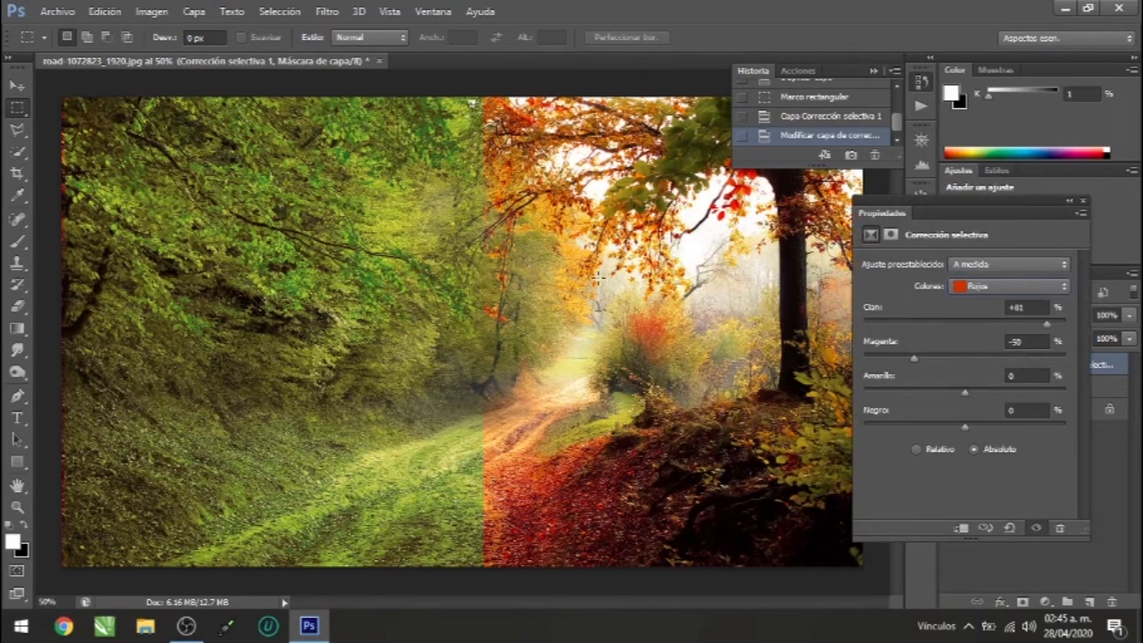
left_click_drag(960, 205, 826, 200)
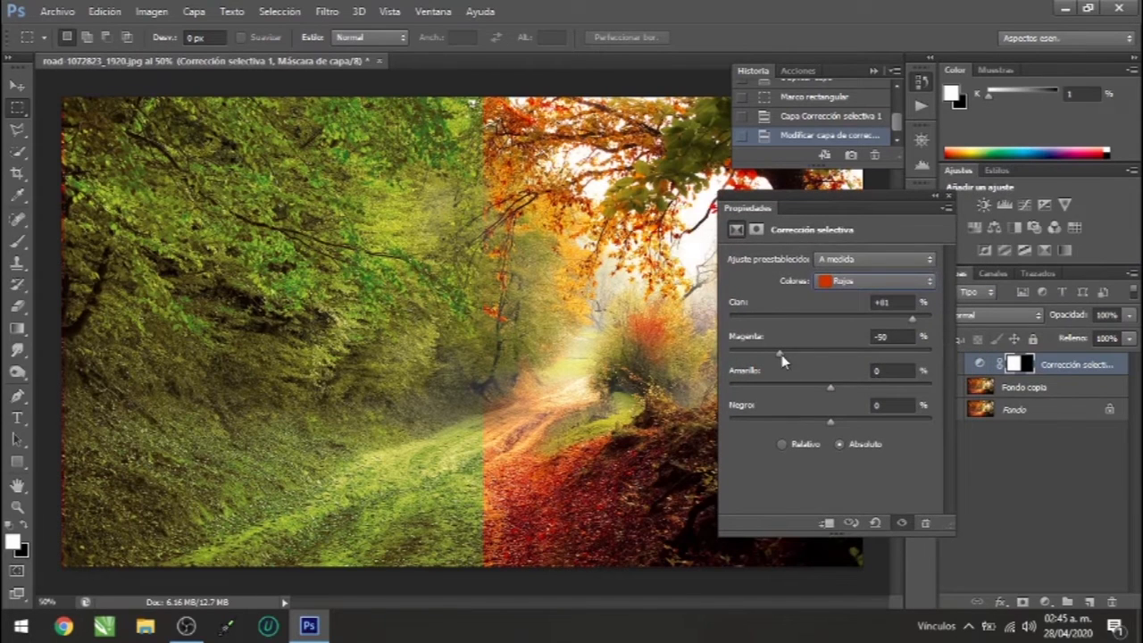
left_click_drag(775, 353, 750, 362)
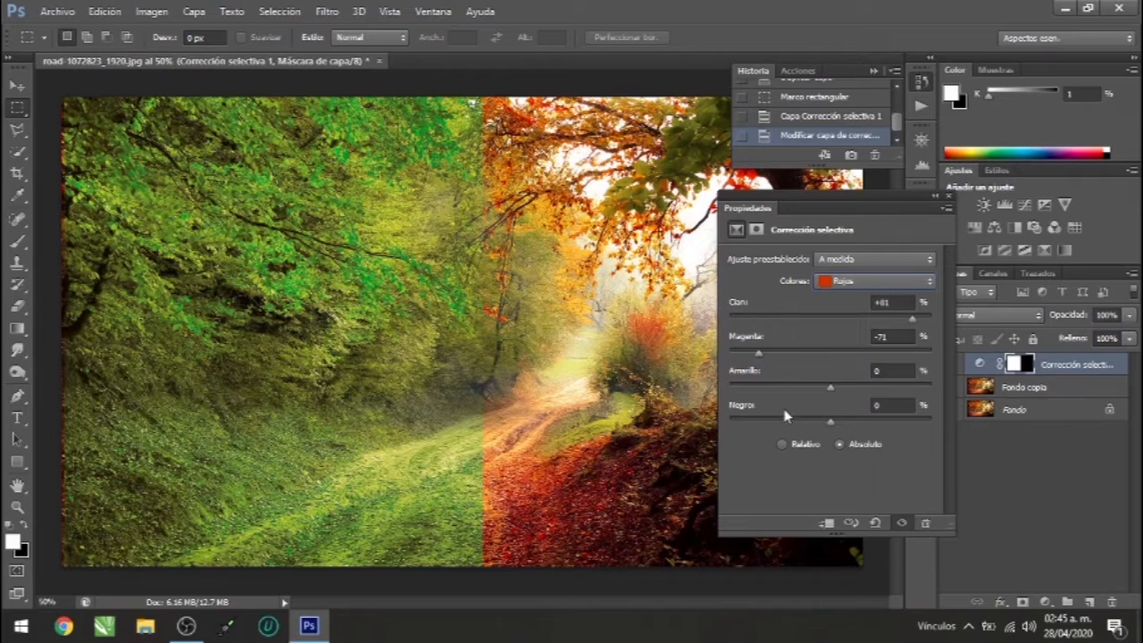
Try the Rojos Amarillo value at -64%, and set it to +13%.
left_click_drag(830, 387, 764, 393)
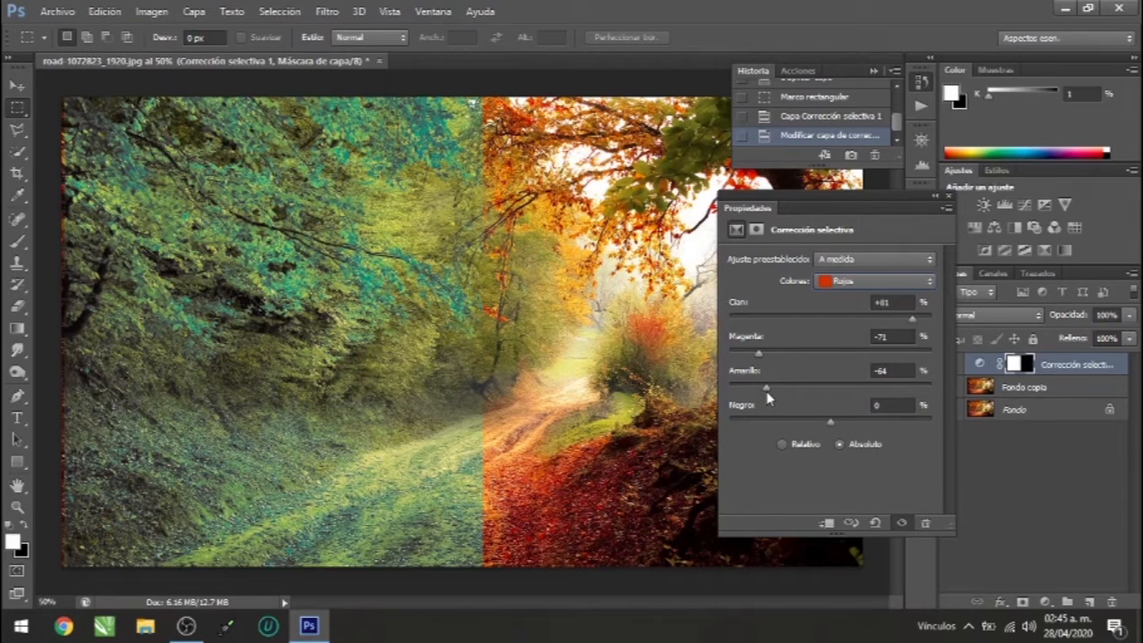
left_click_drag(766, 391, 849, 392)
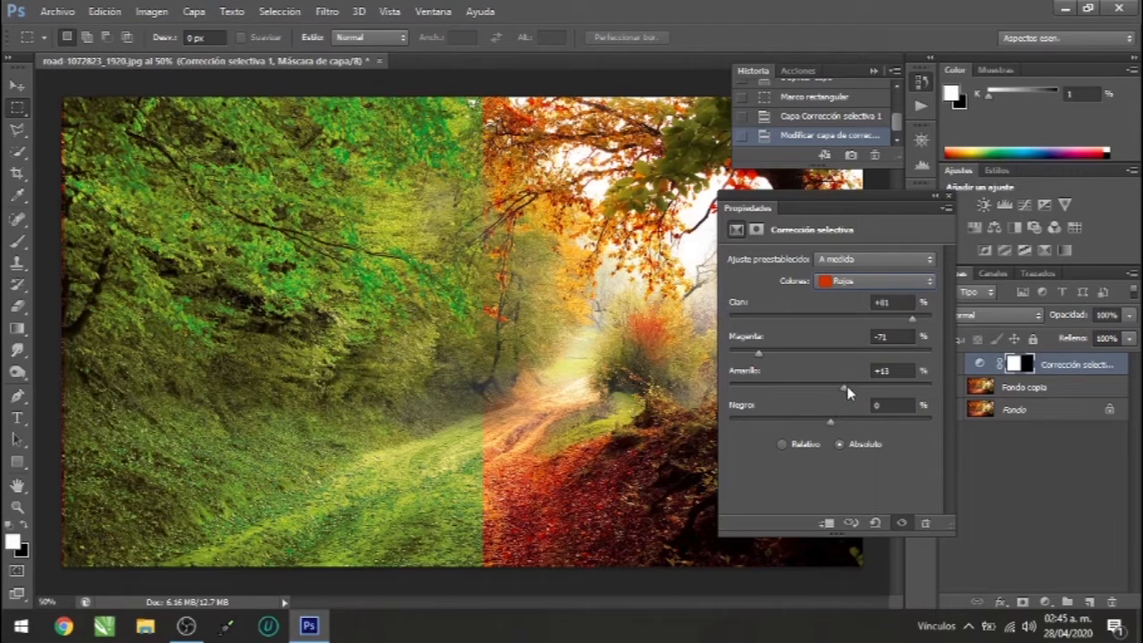
For Rojos, set Amarillo to +21% and Negro to +50%, keeping the Absoluto method after comparing it with Relativo.
left_click_drag(915, 391, 889, 394)
left_click(782, 445)
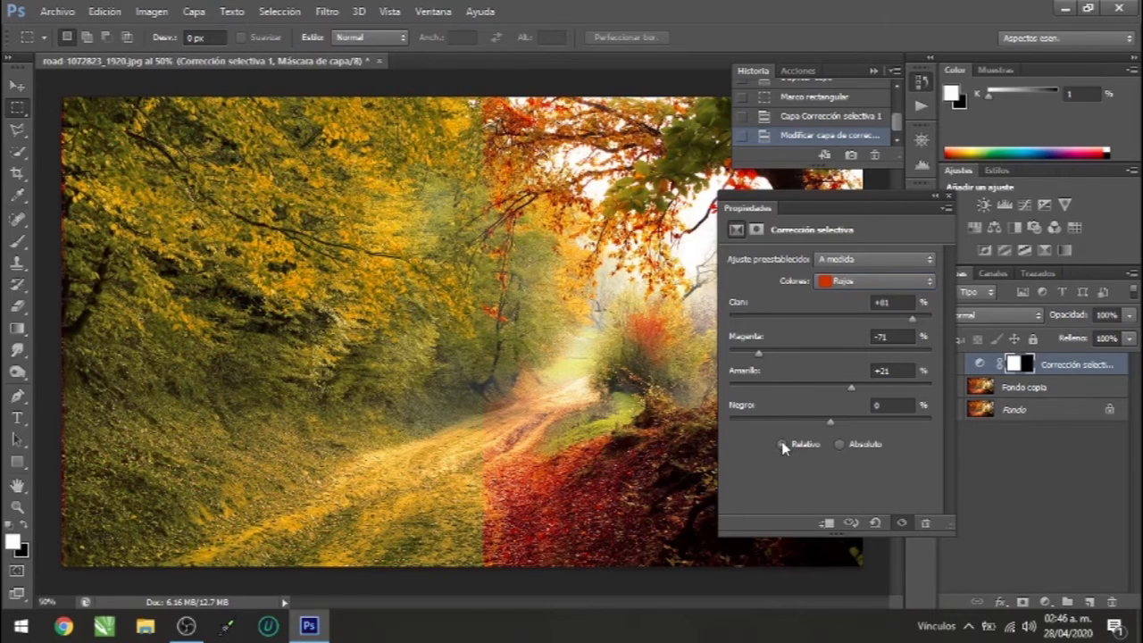
left_click(839, 446)
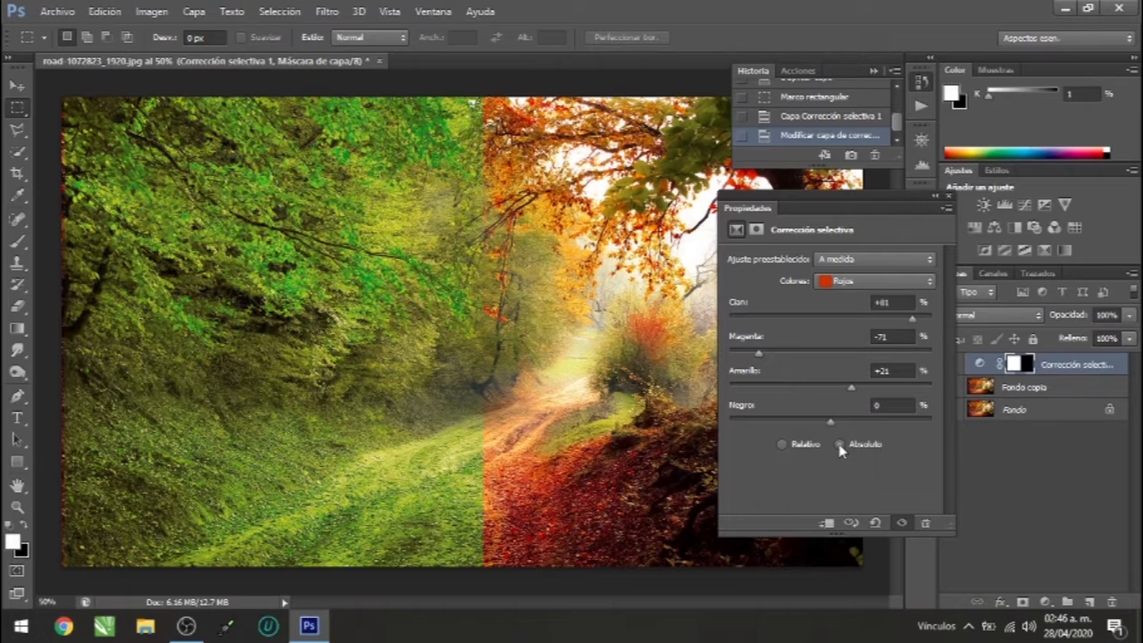
left_click_drag(829, 422, 881, 435)
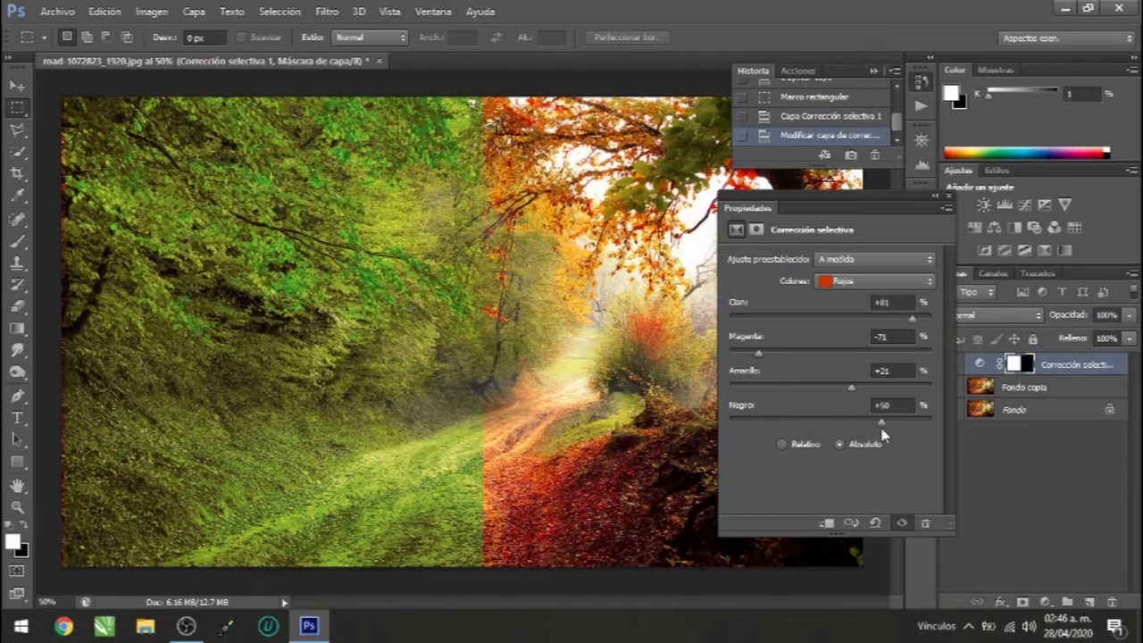
For Amarillos, try Cian at -80%, set it to +21%, and set Magenta to -14%, Amarillo to +36% and Negro to +18%.
left_click(891, 284)
left_click(853, 305)
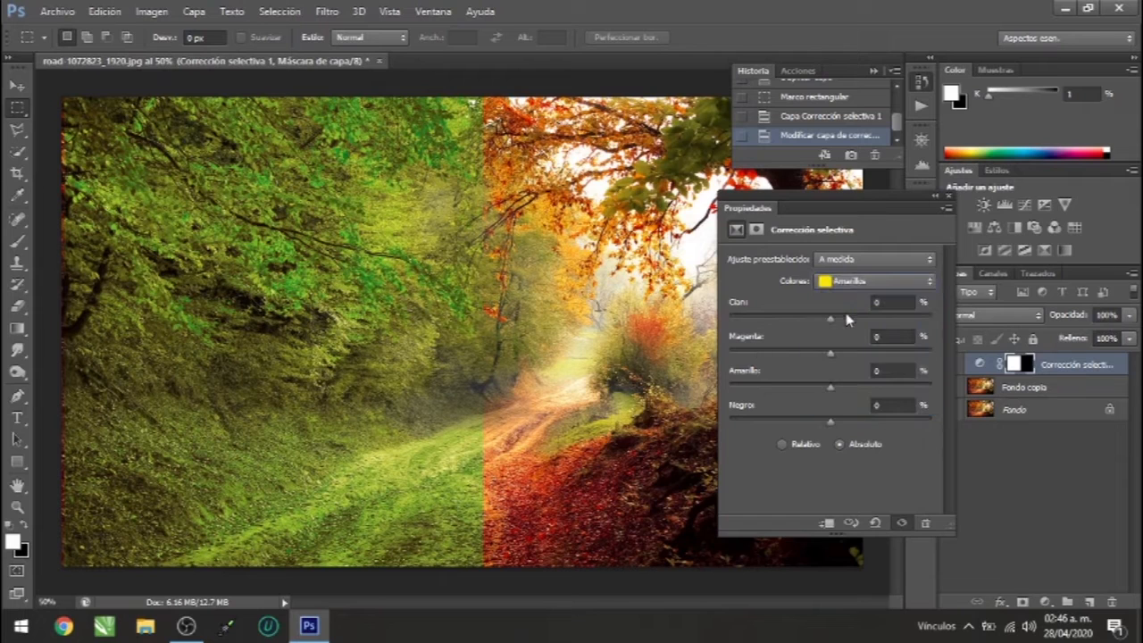
left_click_drag(832, 332, 742, 327)
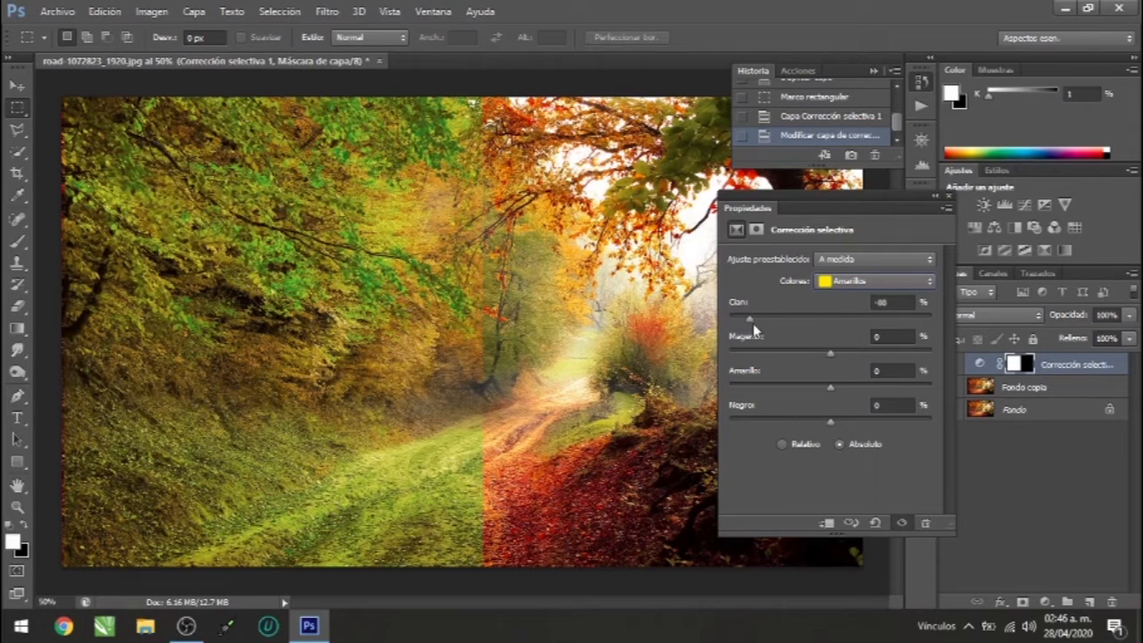
left_click_drag(793, 323, 856, 327)
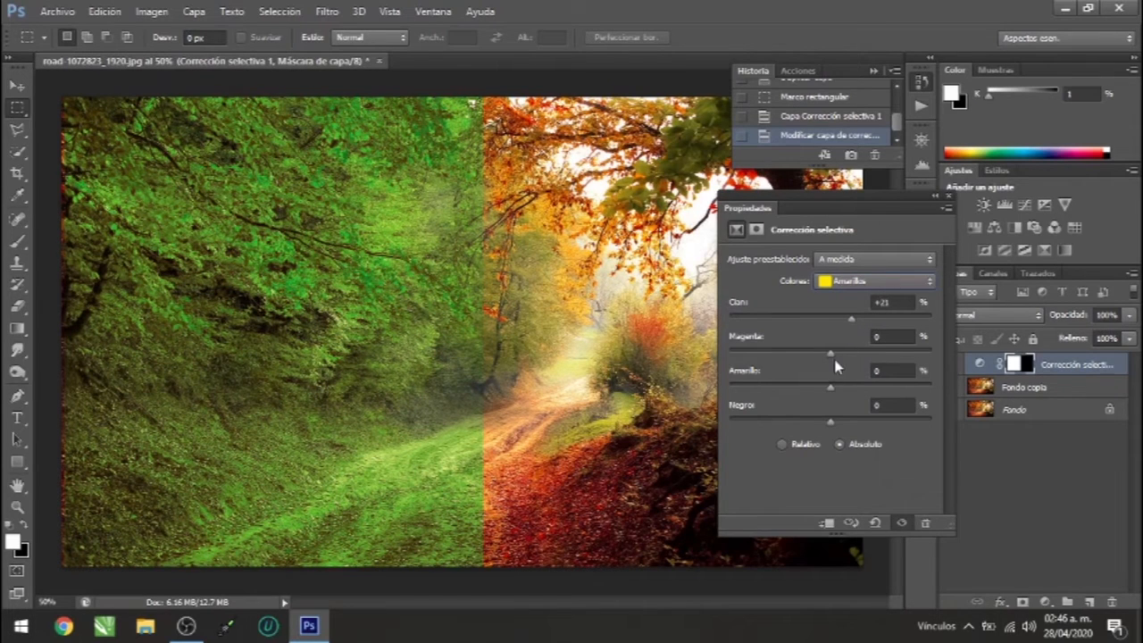
mouse_move(831, 358)
left_mouse_down()
mouse_move(795, 360)
mouse_move(817, 359)
left_mouse_up()
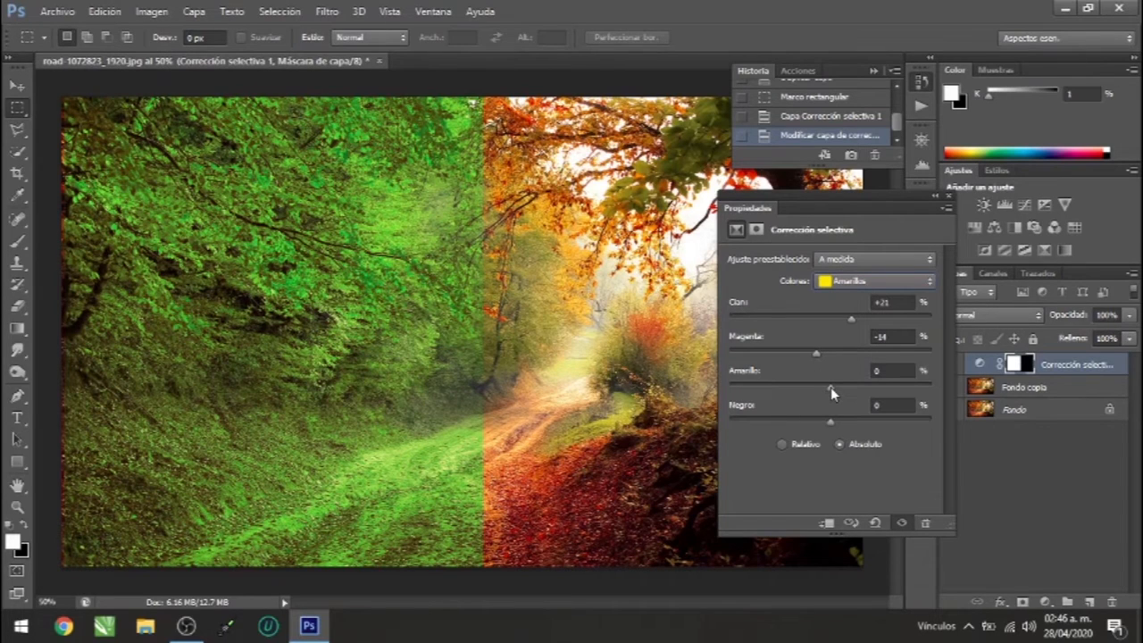
left_click_drag(830, 386, 848, 428)
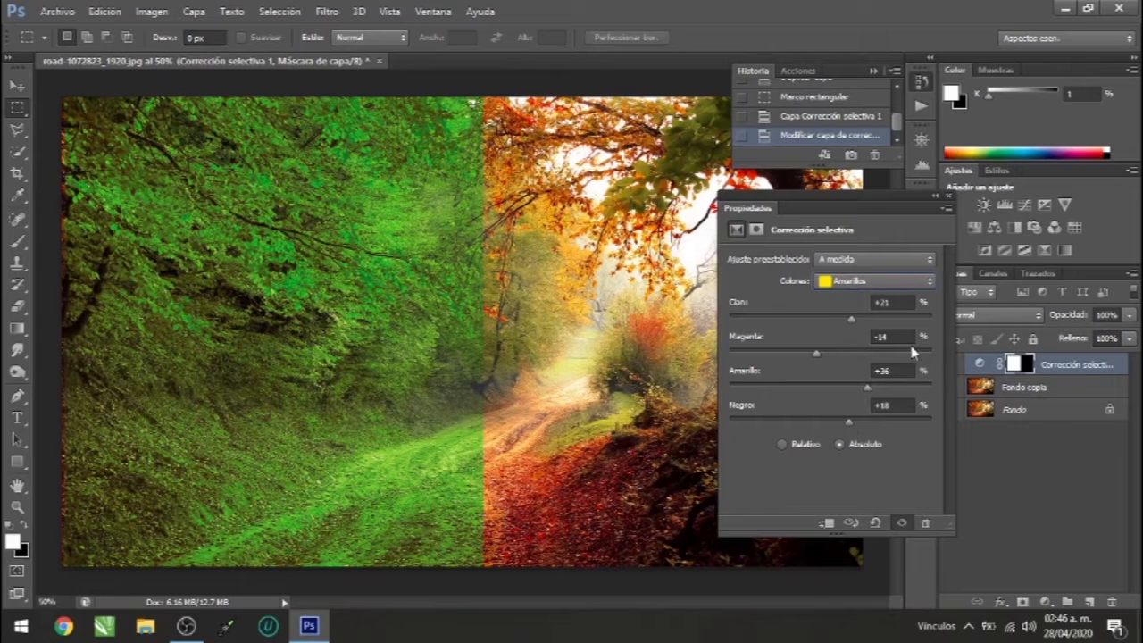
For Verdes, set Cian to +37% and Magenta to +31%, try Amarillo at +94% before lowering it, and raise Negro.
left_click(902, 282)
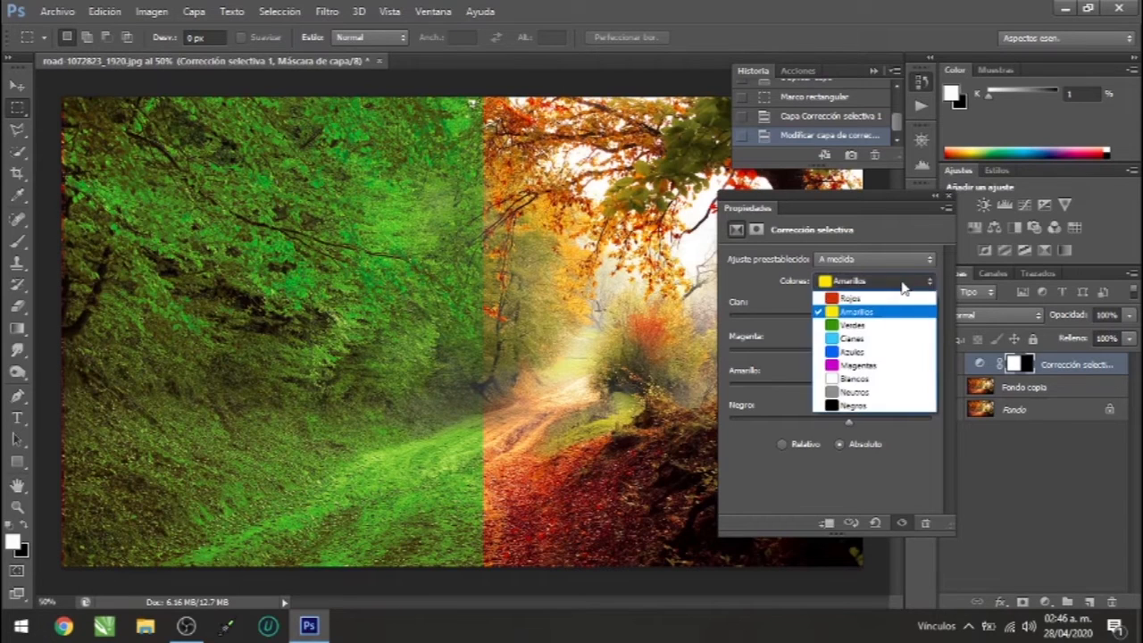
left_click(866, 325)
left_click(829, 318)
left_click_drag(829, 325, 926, 385)
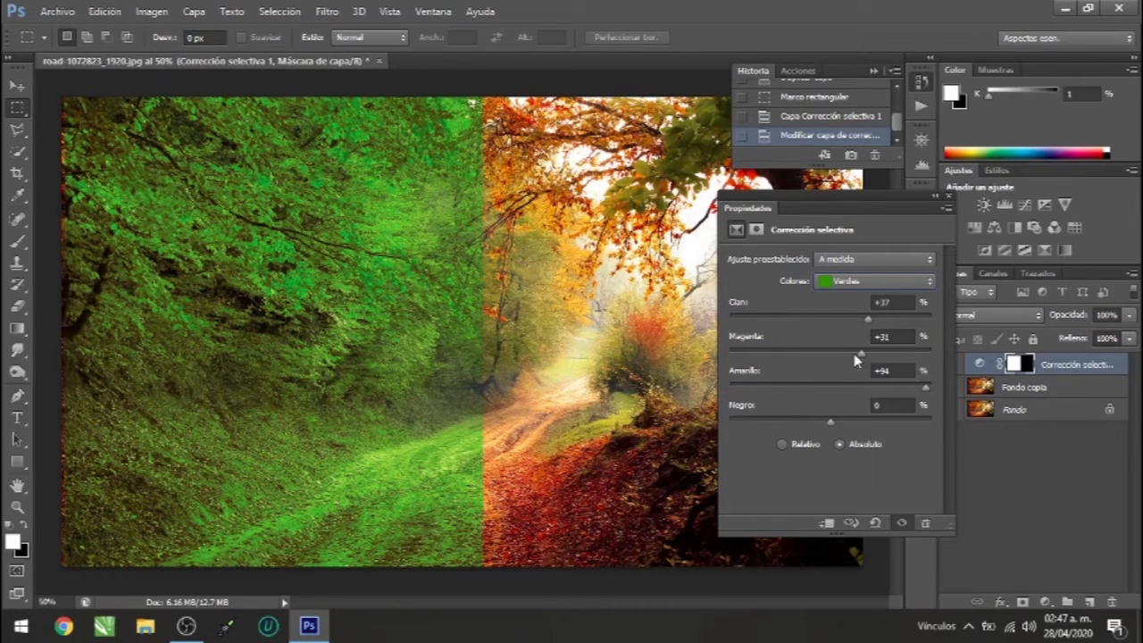
left_click_drag(927, 390, 857, 389)
left_click_drag(834, 427, 867, 427)
Set Cianes to Magenta +2%, Amarillo +5% and Negro +2%, and set the Cian value of Azules to +5%.
left_click(930, 282)
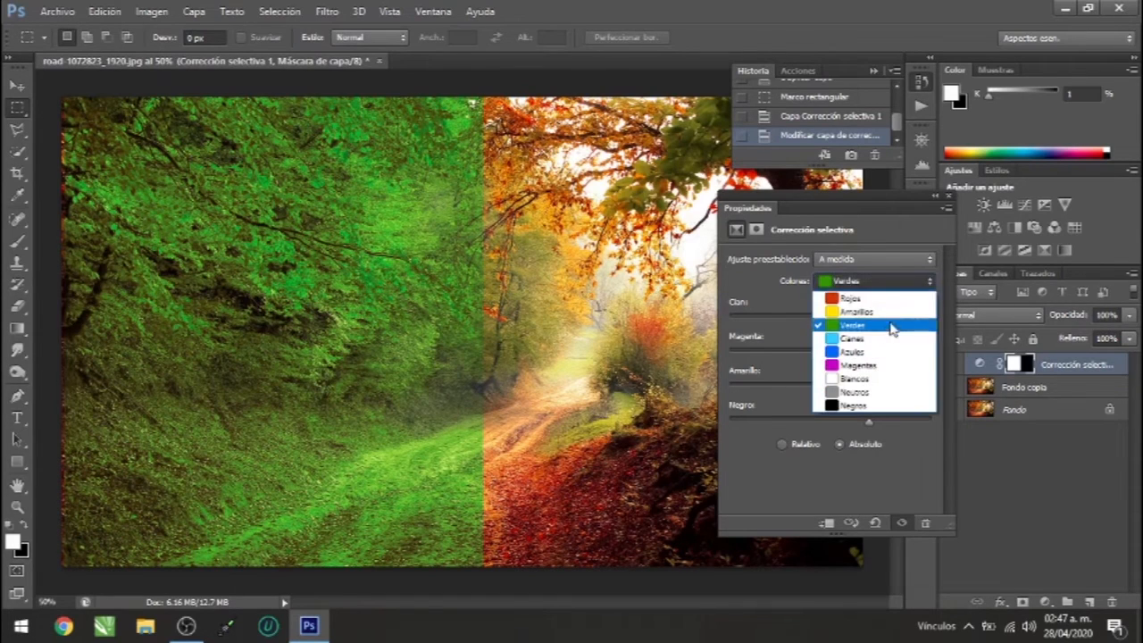
left_click(857, 339)
left_click_drag(829, 320, 831, 426)
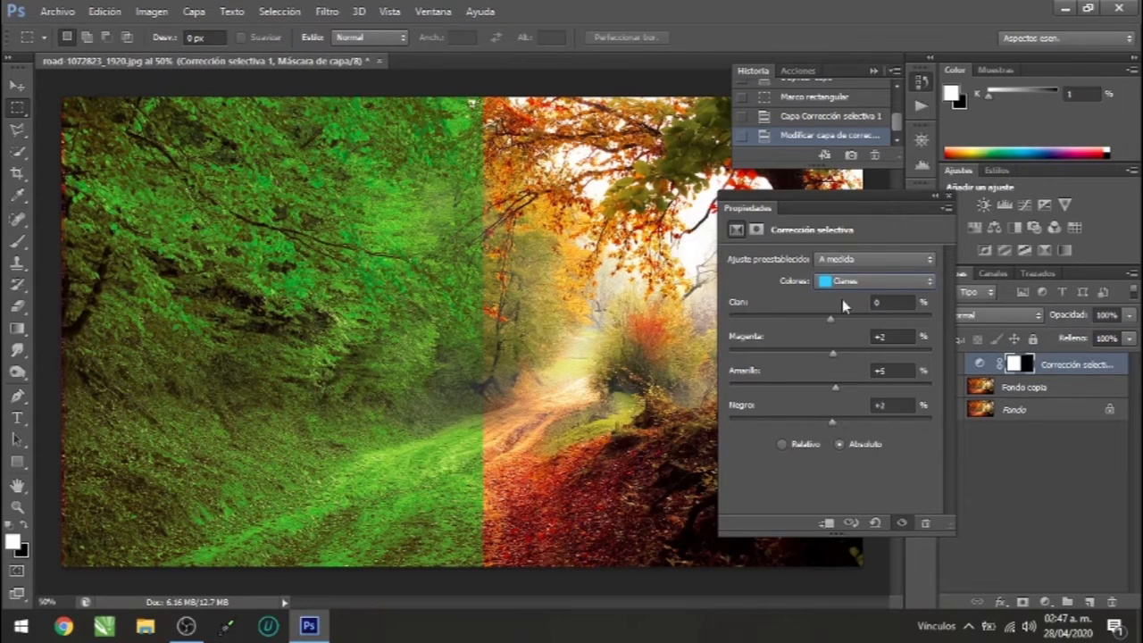
left_click(927, 283)
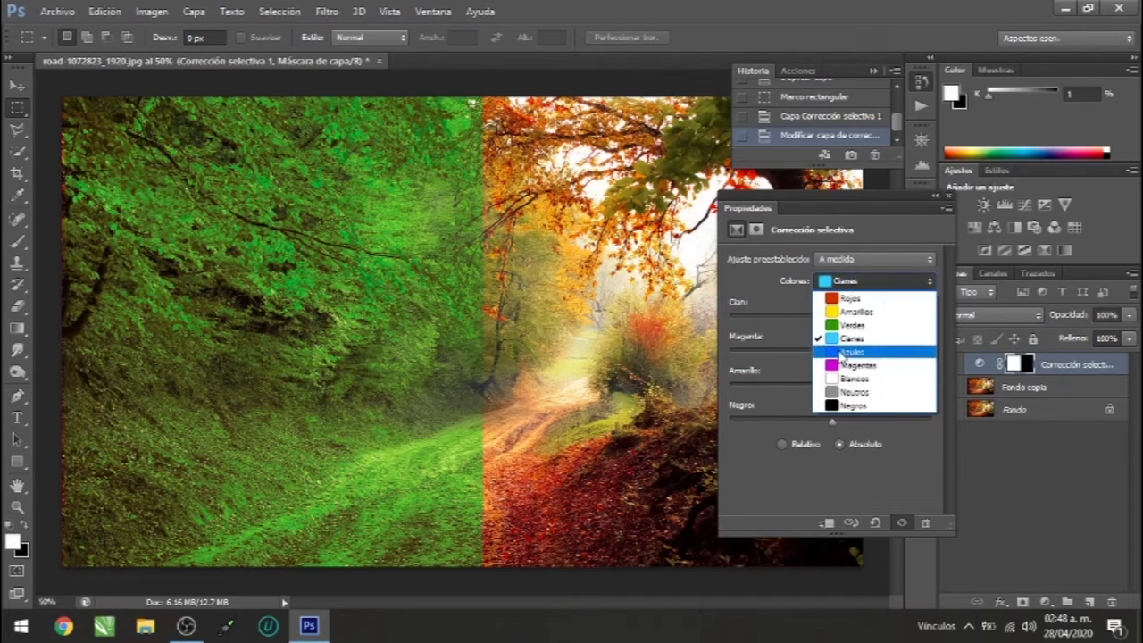
left_click(841, 354)
mouse_move(831, 316)
left_mouse_down()
mouse_move(757, 316)
mouse_move(908, 327)
mouse_move(835, 320)
left_mouse_up()
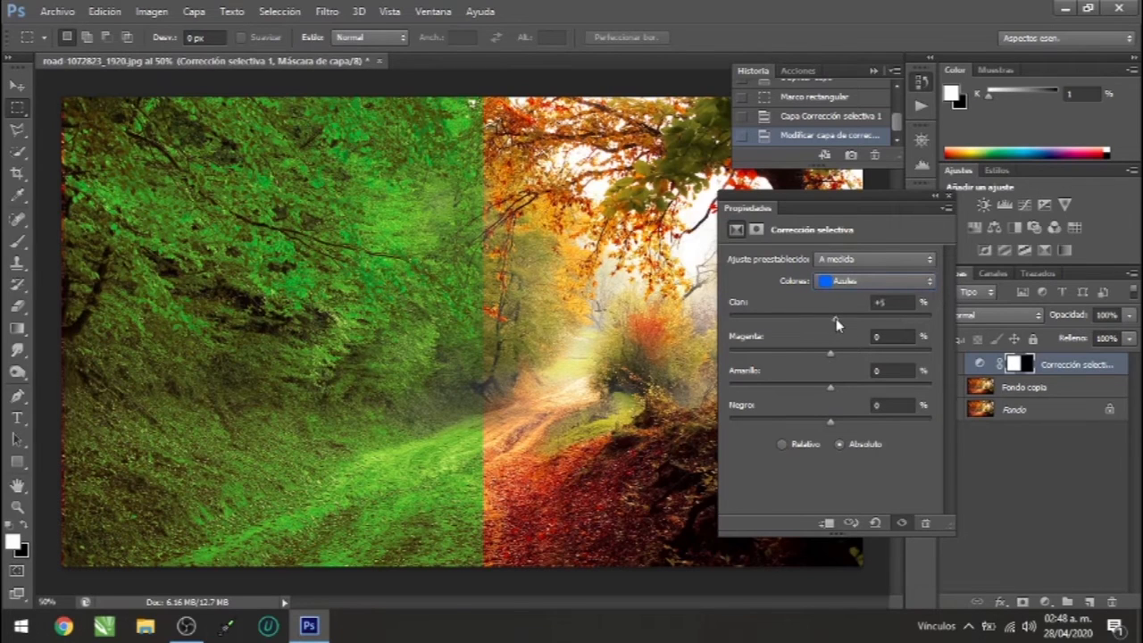
For Negros, set Cian to +41%, Magenta to +36%, Amarillo to +38% and Negro to +3%.
left_click(911, 282)
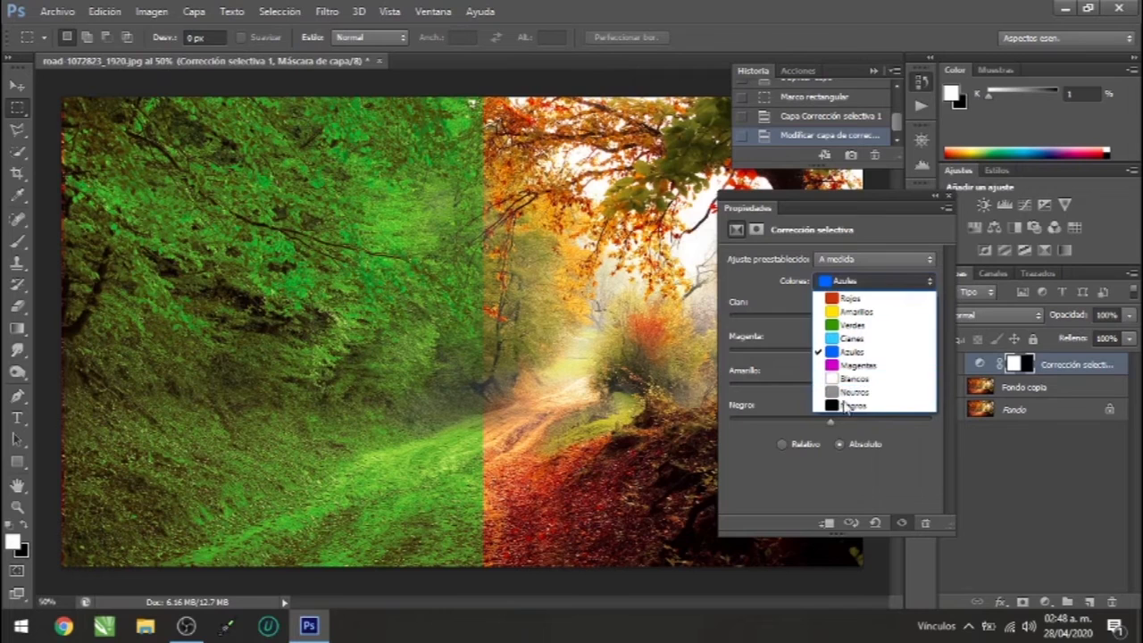
left_click(848, 406)
left_click_drag(831, 325, 835, 430)
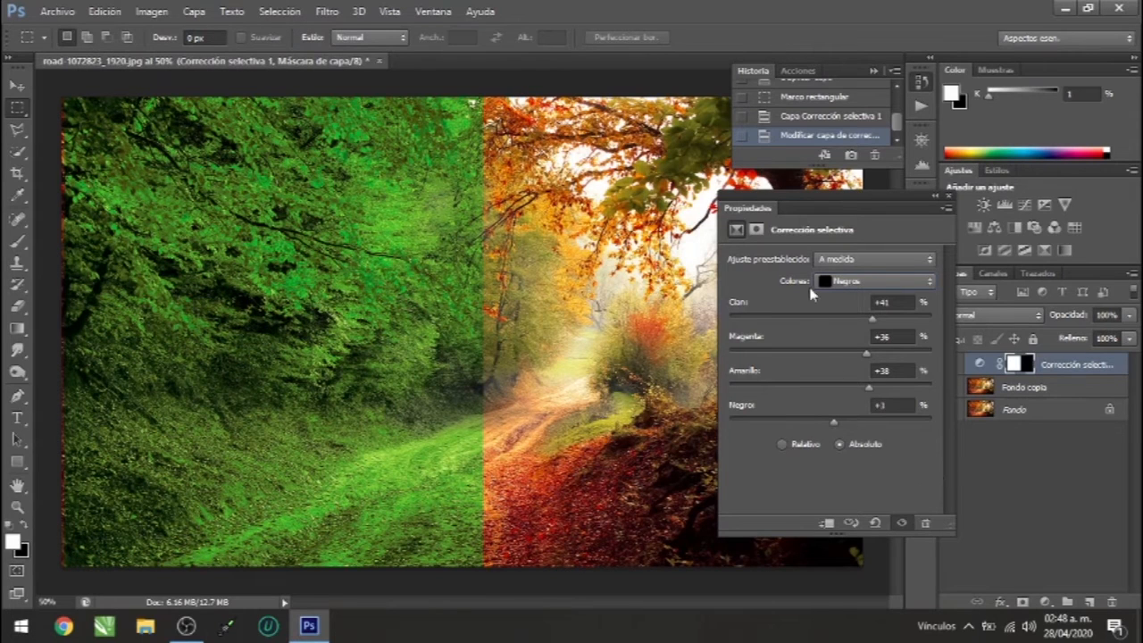
Compare the photo with and without the selective correction, and close the adjustment's properties.
left_click(902, 525)
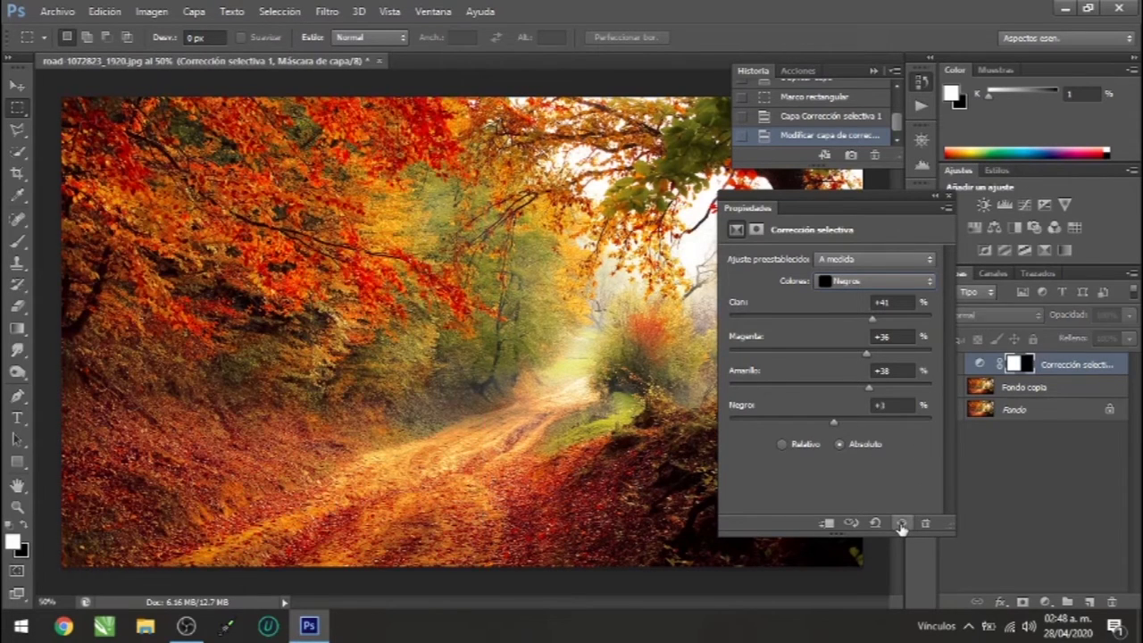
left_click(902, 524)
left_click(902, 524)
left_click(902, 524)
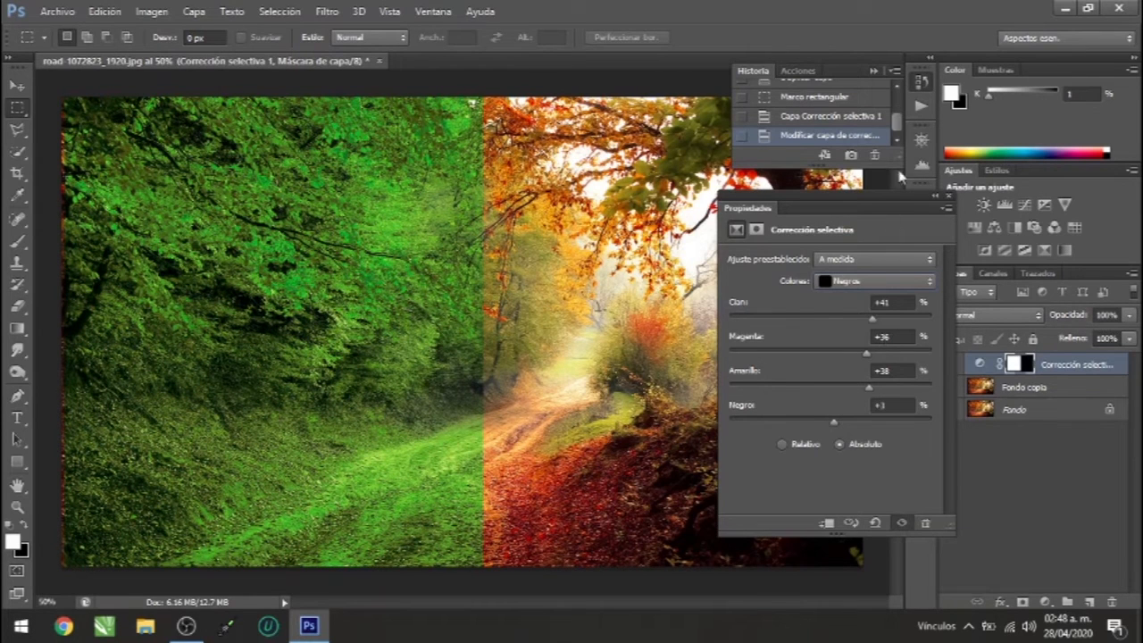
left_click(934, 198)
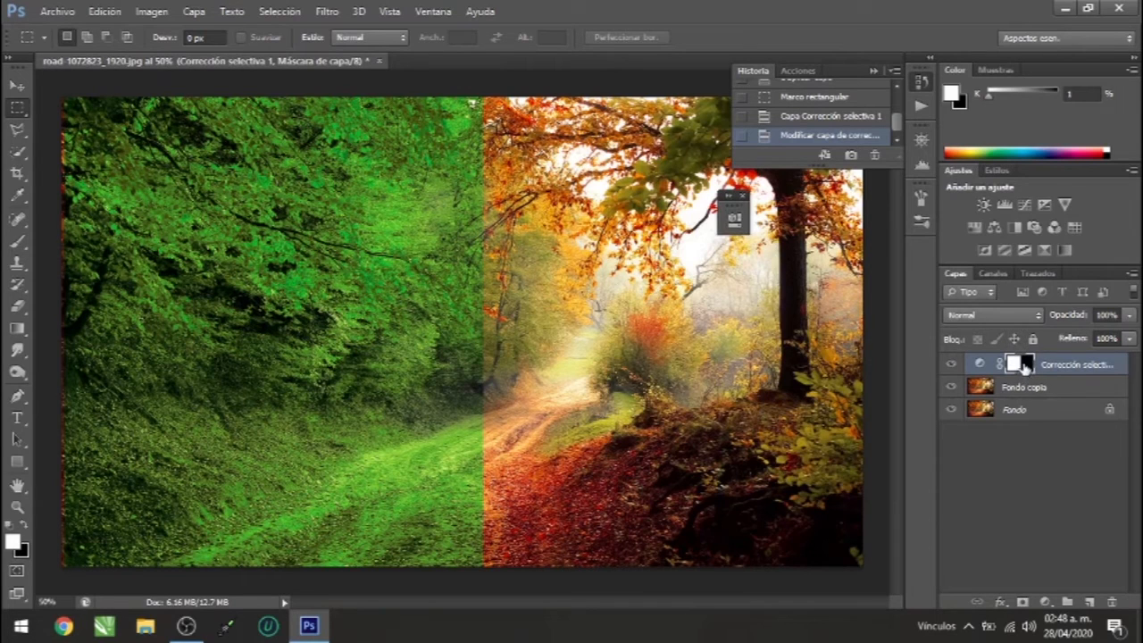
left_click(740, 199)
With a 137 px brush, paint a black test dab on the mask over the green foliage and cover it with white.
left_click(17, 242)
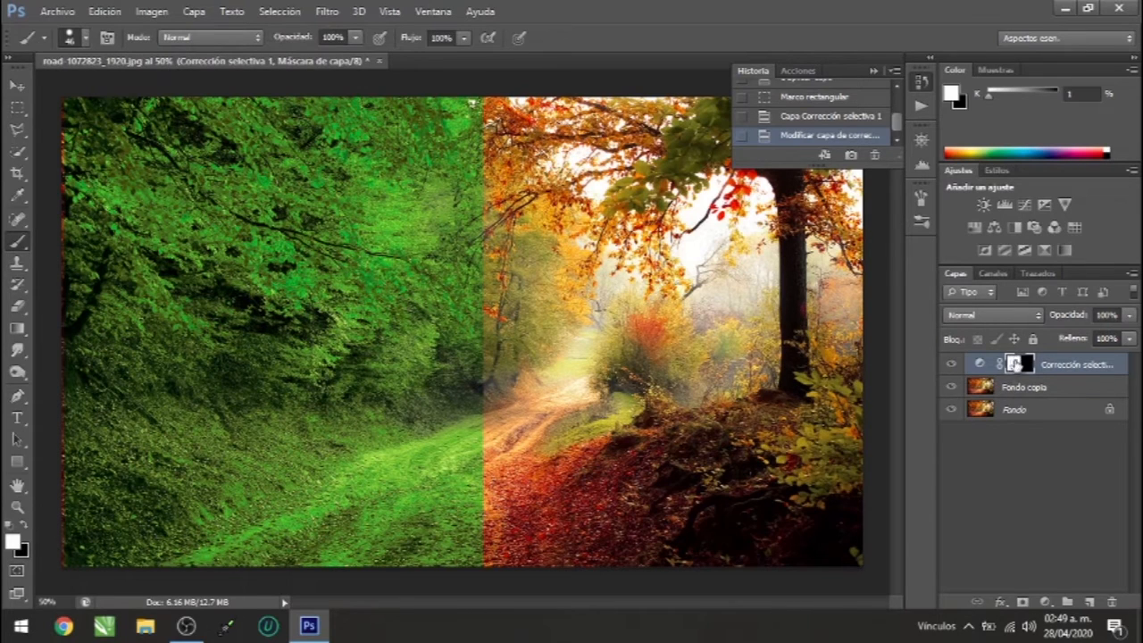
left_click(28, 530)
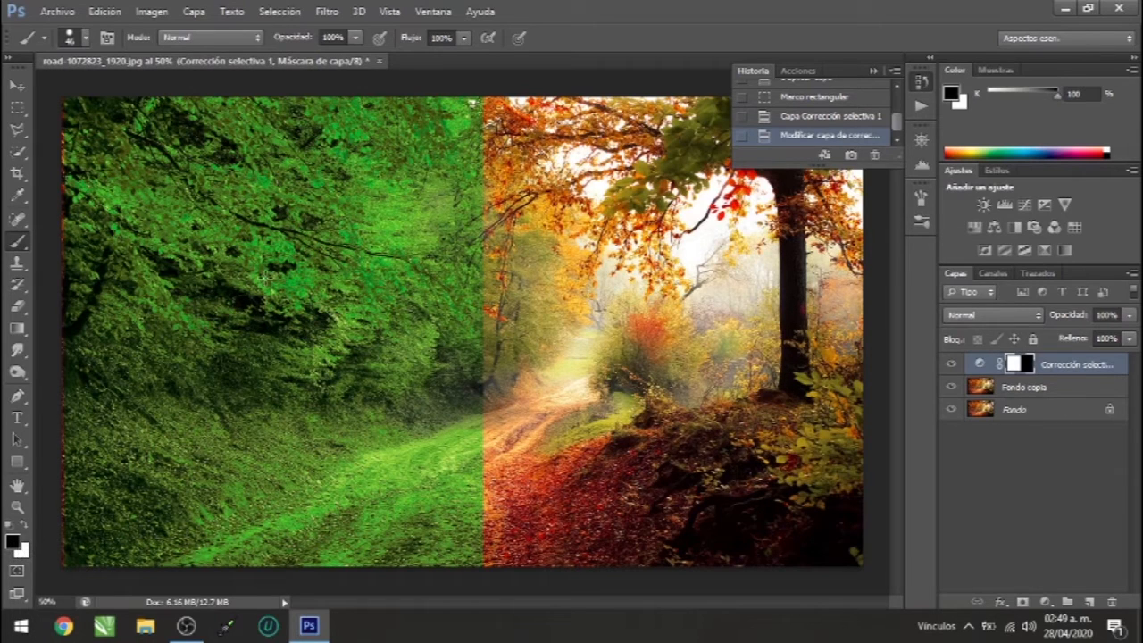
left_click(86, 37)
left_click_drag(61, 92, 125, 94)
left_click(346, 221)
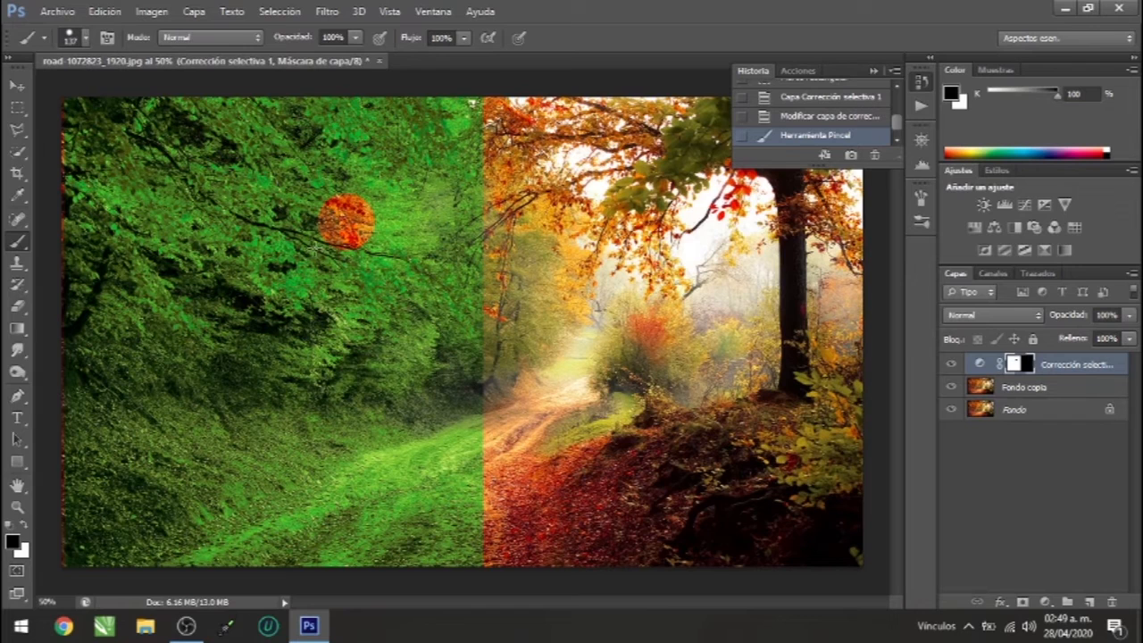
left_click(25, 526)
left_click(344, 220)
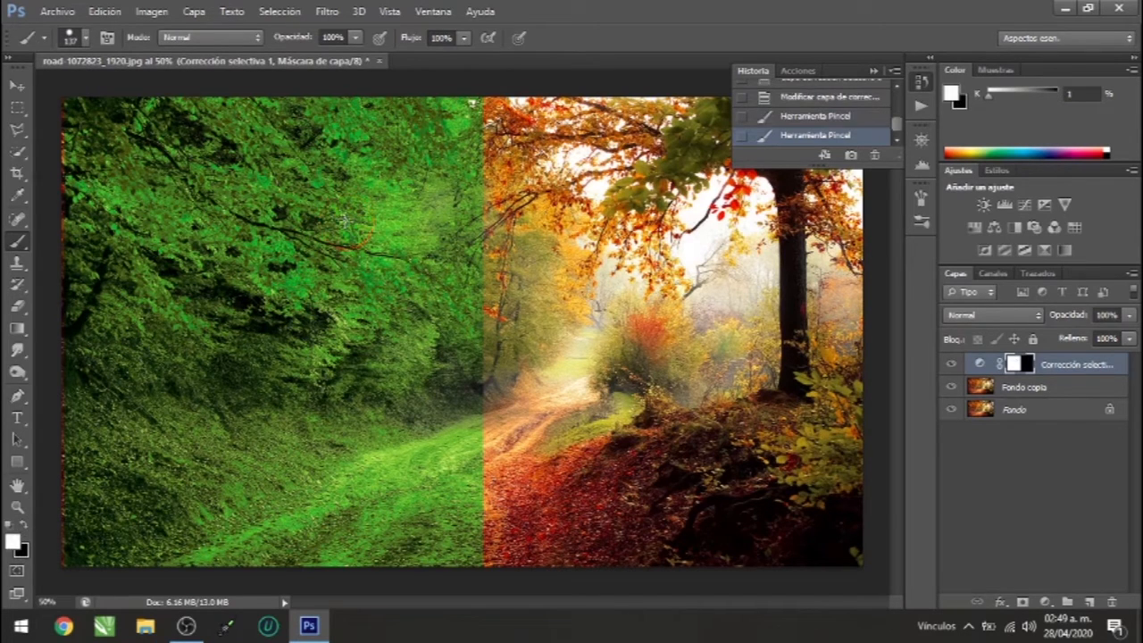
Paint the layer mask white across the autumn-coloured half so the green correction covers the whole photo.
mouse_move(51, 157)
left_mouse_down()
mouse_move(60, 189)
mouse_move(52, 422)
mouse_move(69, 569)
mouse_move(74, 448)
mouse_move(95, 343)
mouse_move(155, 219)
mouse_move(358, 124)
mouse_move(476, 98)
mouse_move(500, 611)
mouse_move(547, 385)
mouse_move(518, 164)
mouse_move(580, 548)
mouse_move(560, 613)
mouse_move(577, 293)
mouse_move(523, 80)
mouse_move(599, 74)
mouse_move(642, 138)
mouse_move(650, 459)
mouse_move(684, 242)
mouse_move(635, 519)
mouse_move(608, 561)
mouse_move(652, 582)
mouse_move(726, 365)
mouse_move(699, 516)
mouse_move(729, 296)
mouse_move(712, 337)
mouse_move(783, 297)
mouse_move(783, 449)
mouse_move(682, 542)
mouse_move(800, 524)
mouse_move(825, 494)
mouse_move(863, 326)
mouse_move(760, 175)
mouse_move(694, 288)
left_mouse_up()
mouse_move(752, 145)
left_mouse_down()
mouse_move(705, 157)
mouse_move(719, 80)
mouse_move(787, 113)
left_mouse_up()
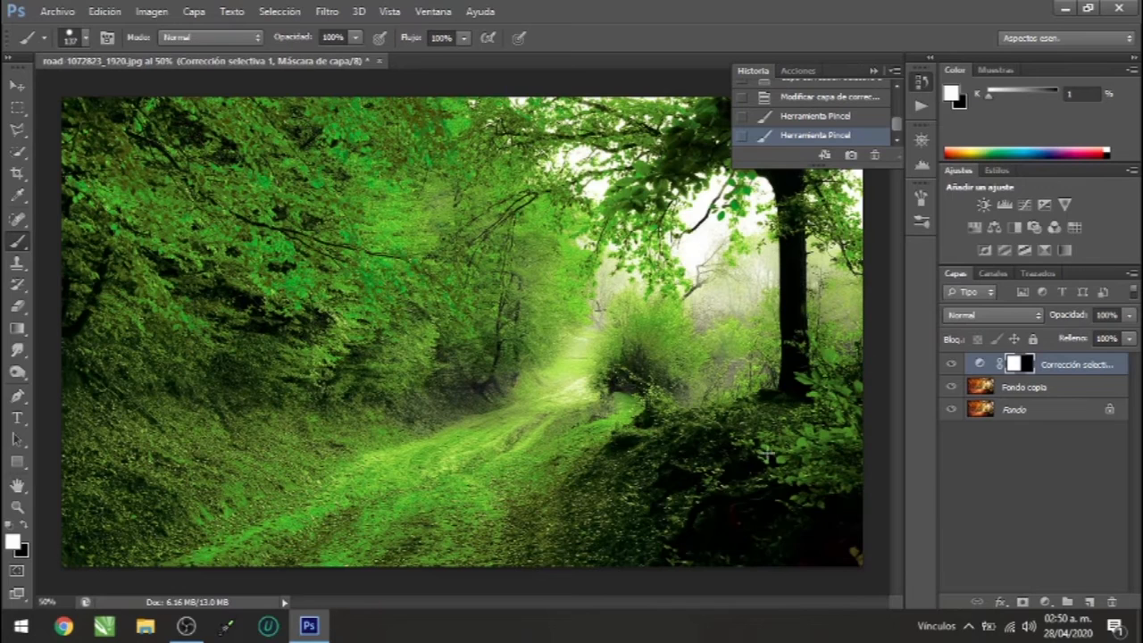
left_click_drag(680, 180, 694, 159)
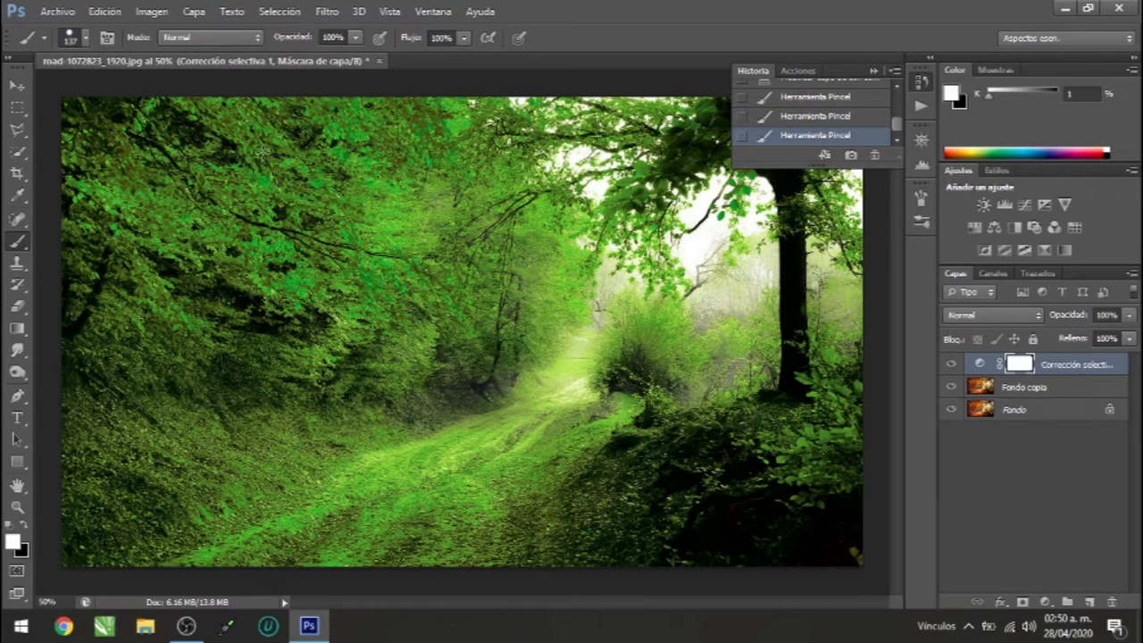
Save the green road photo in the COLOR folder as a JPEG named 3 with Máxima quality 12.
left_click(59, 12)
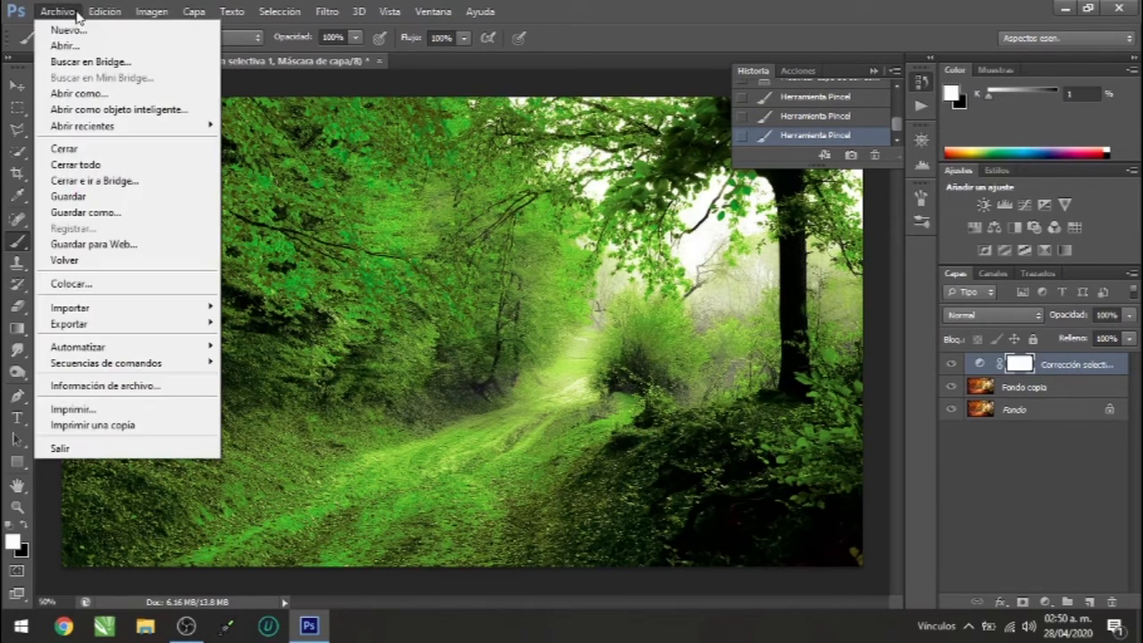
left_click(114, 212)
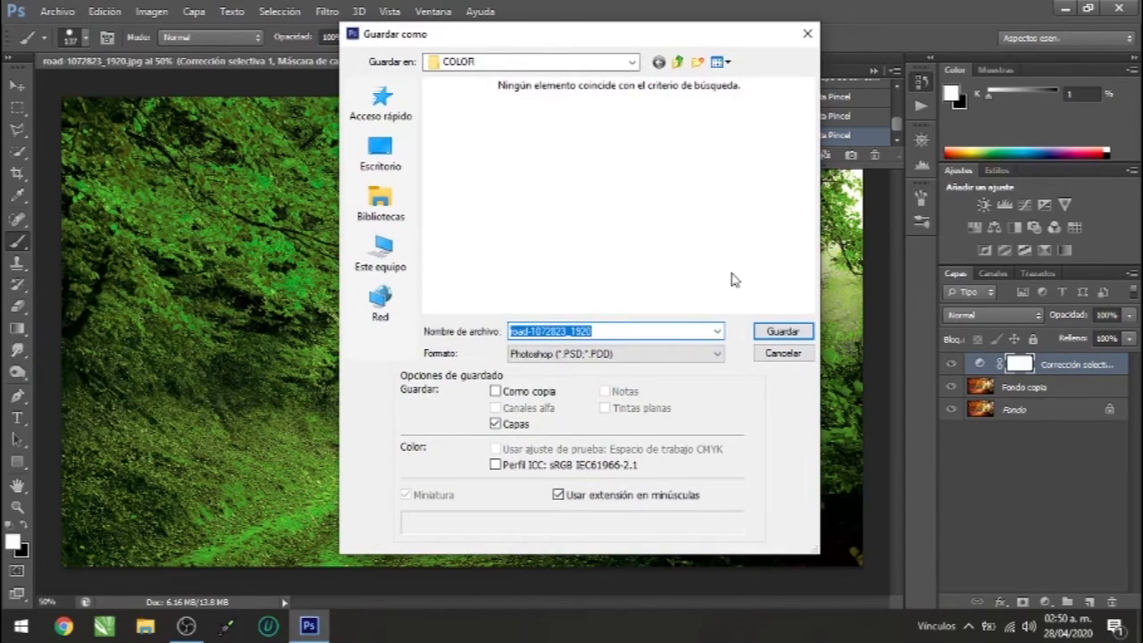
left_click(715, 357)
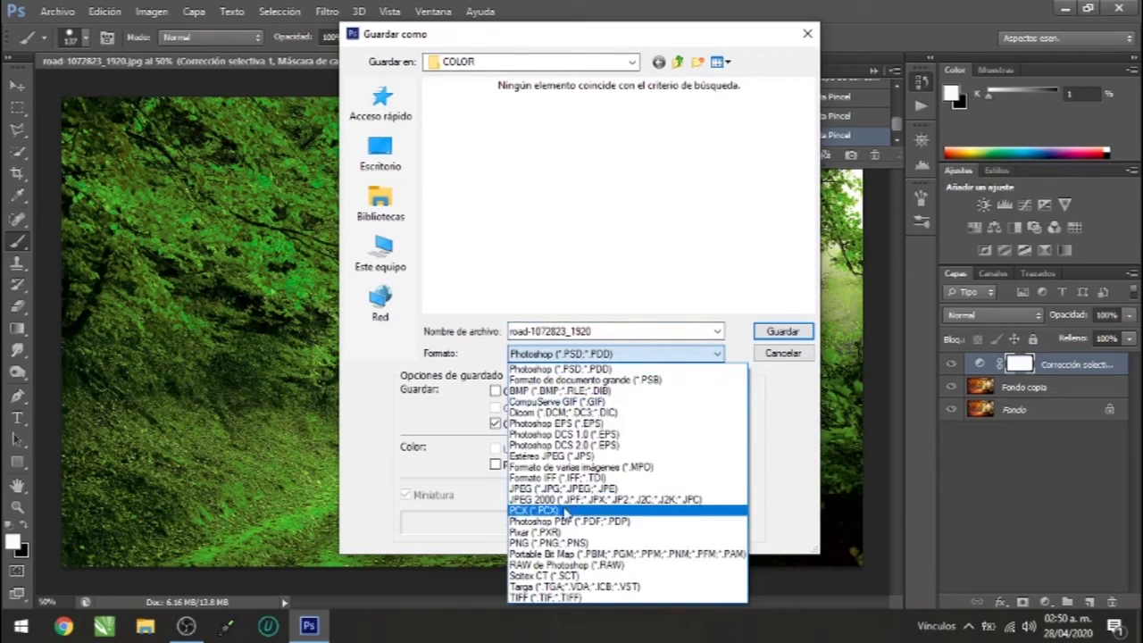
left_click(558, 490)
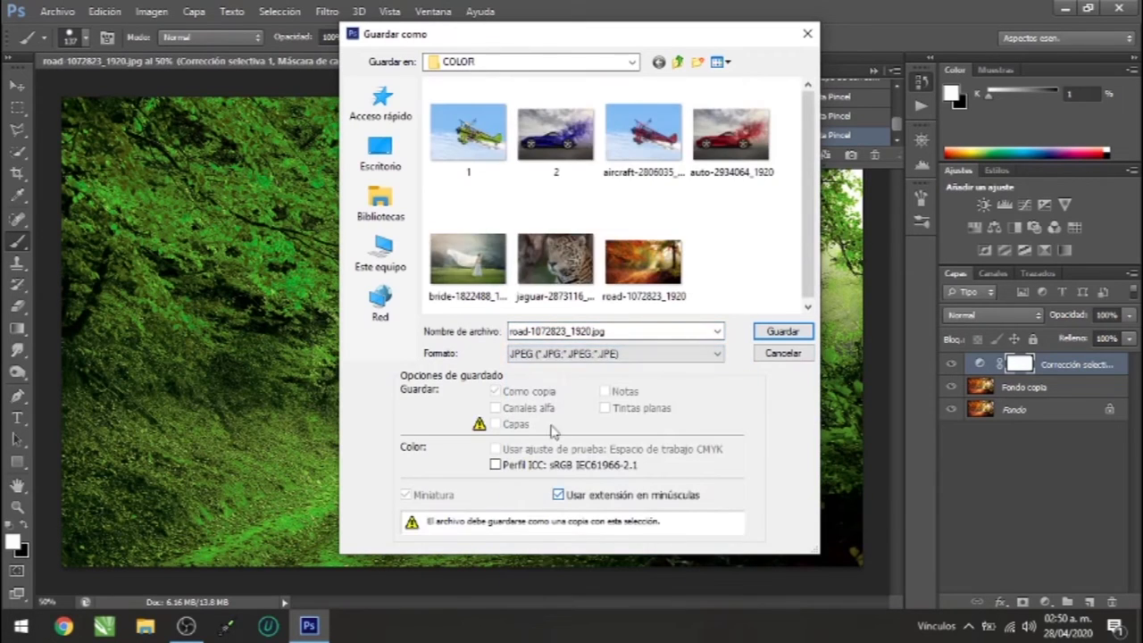
double_click(607, 332)
type("3")
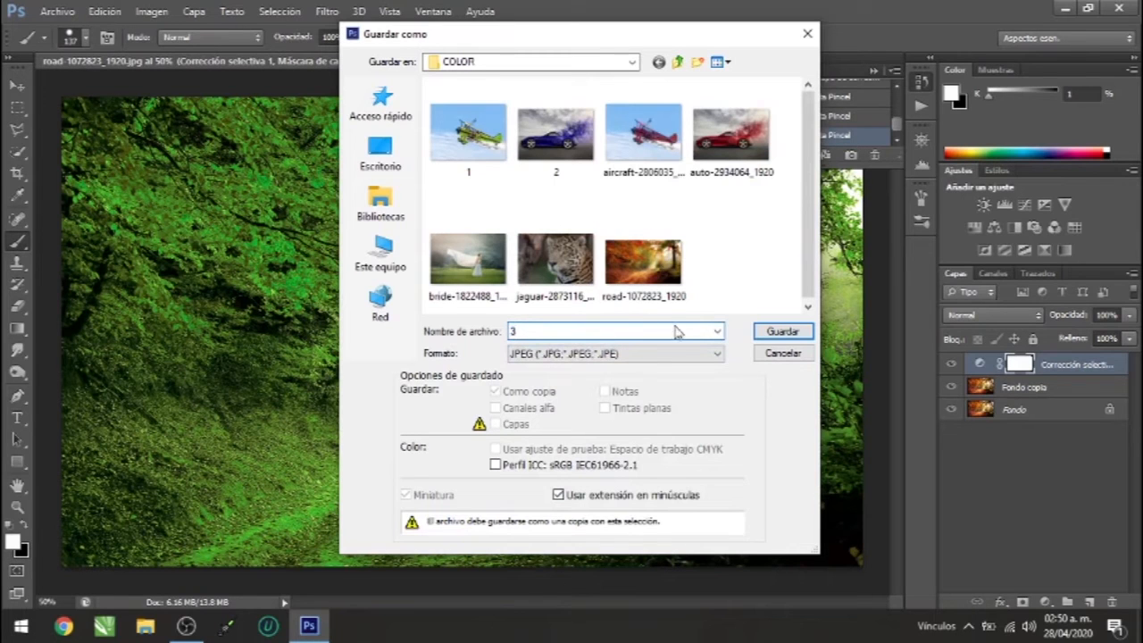
left_click(775, 331)
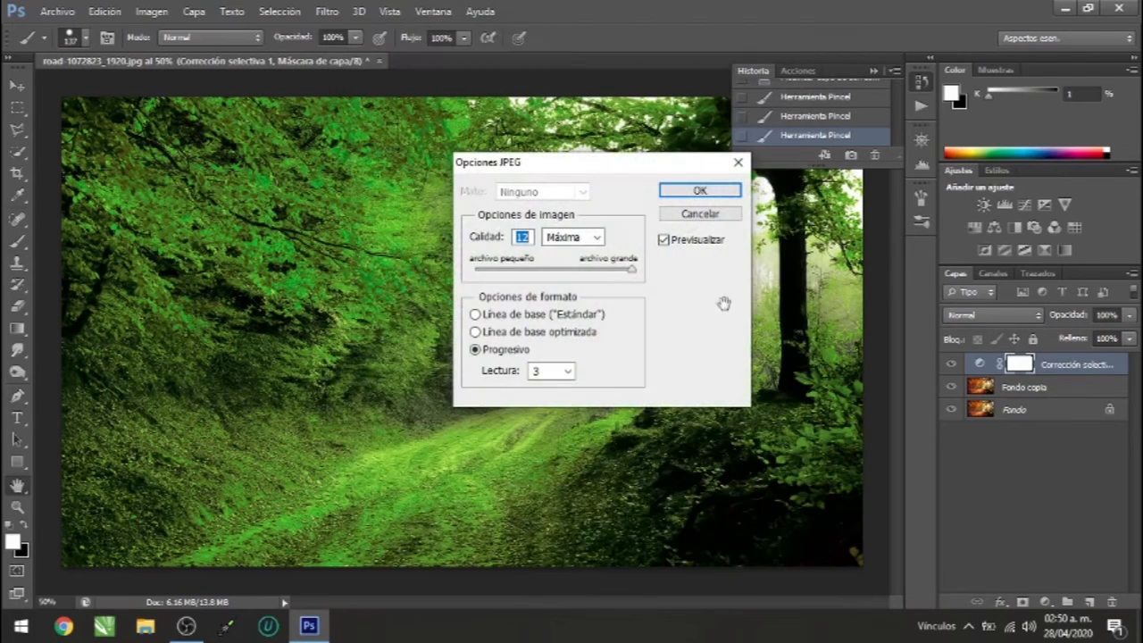
left_click(699, 190)
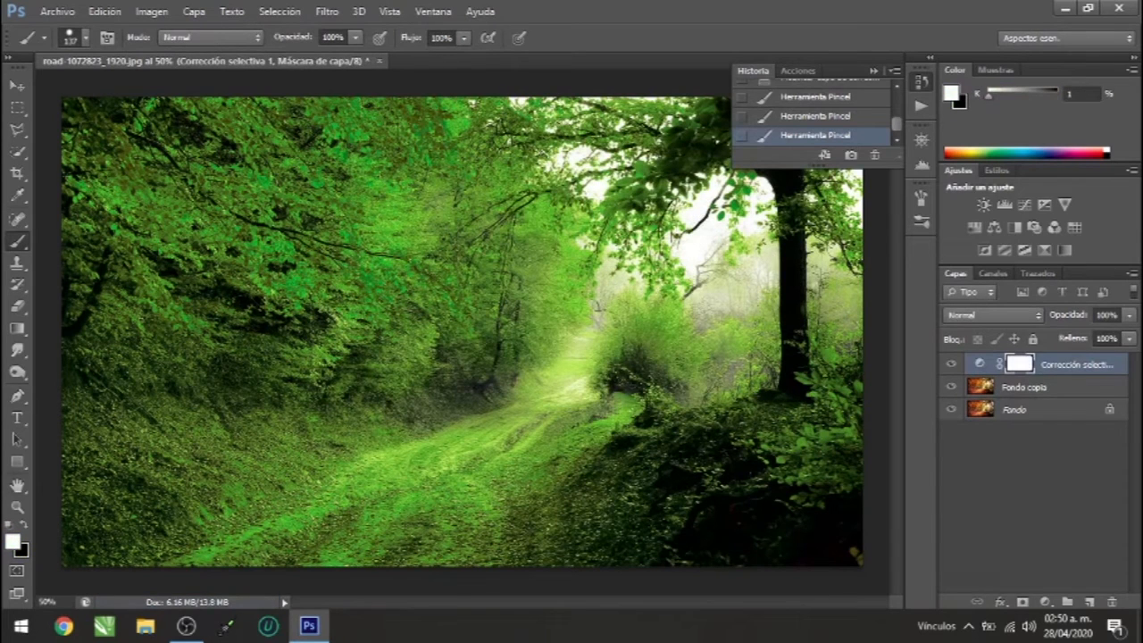
Close the road photo without saving changes and open bride-1822488_1920 from the COLOR folder.
left_click(380, 61)
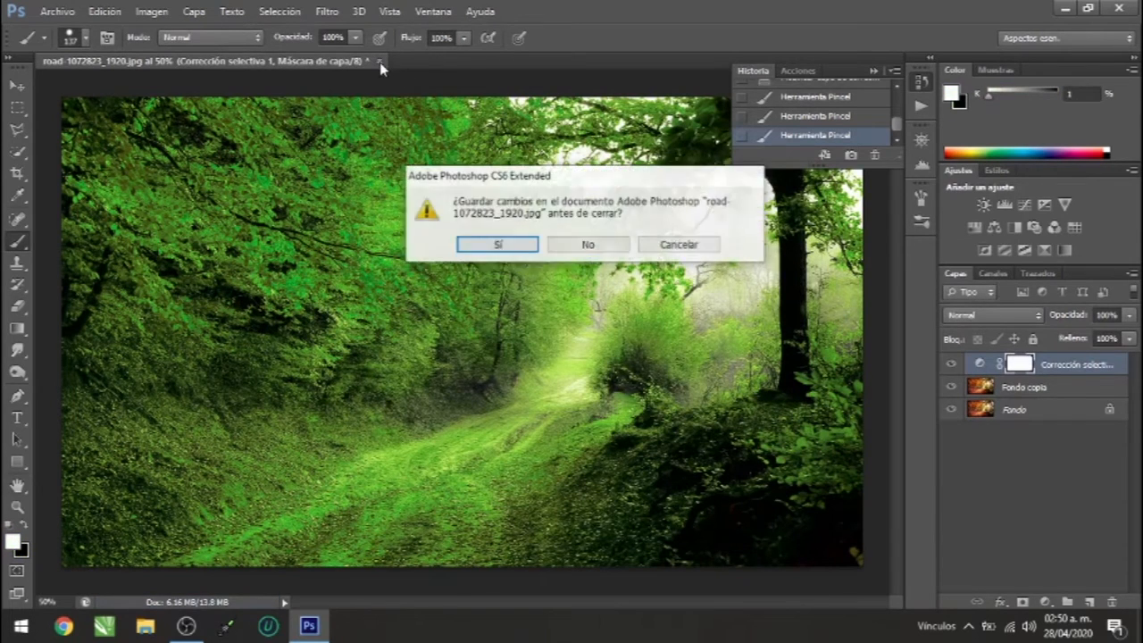
left_click(589, 246)
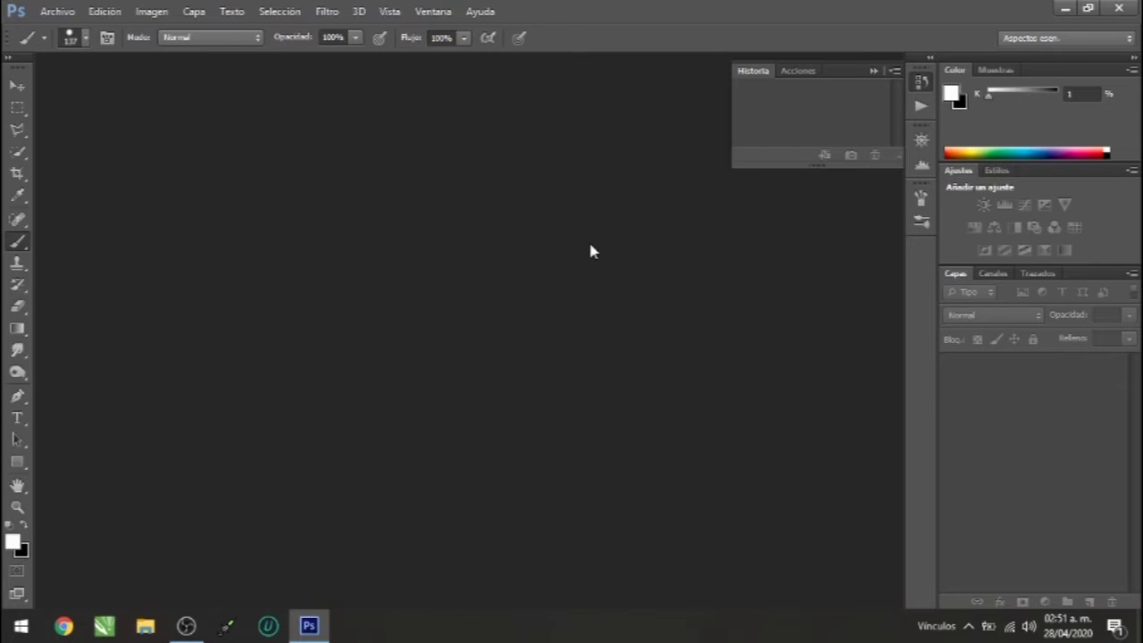
left_click(57, 10)
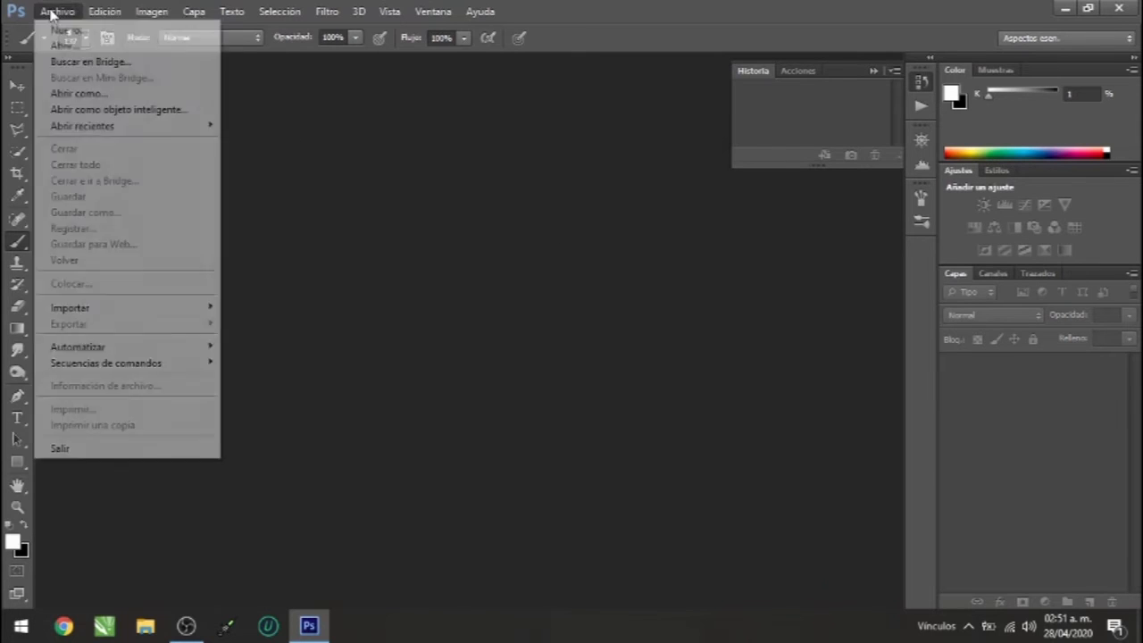
left_click(71, 41)
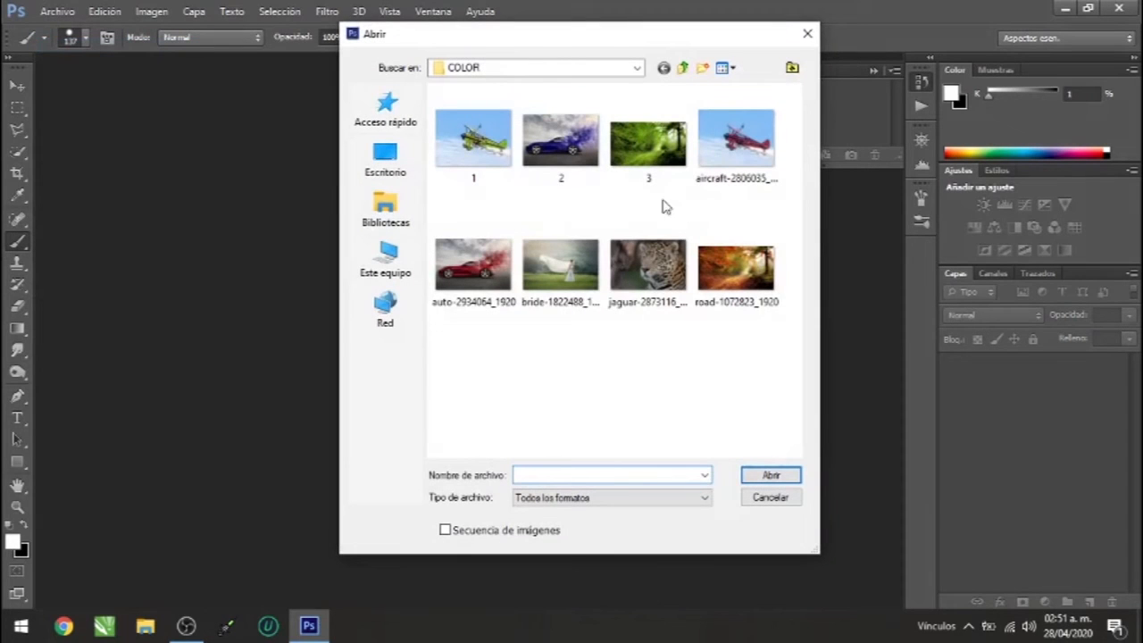
left_click(561, 264)
left_click(766, 475)
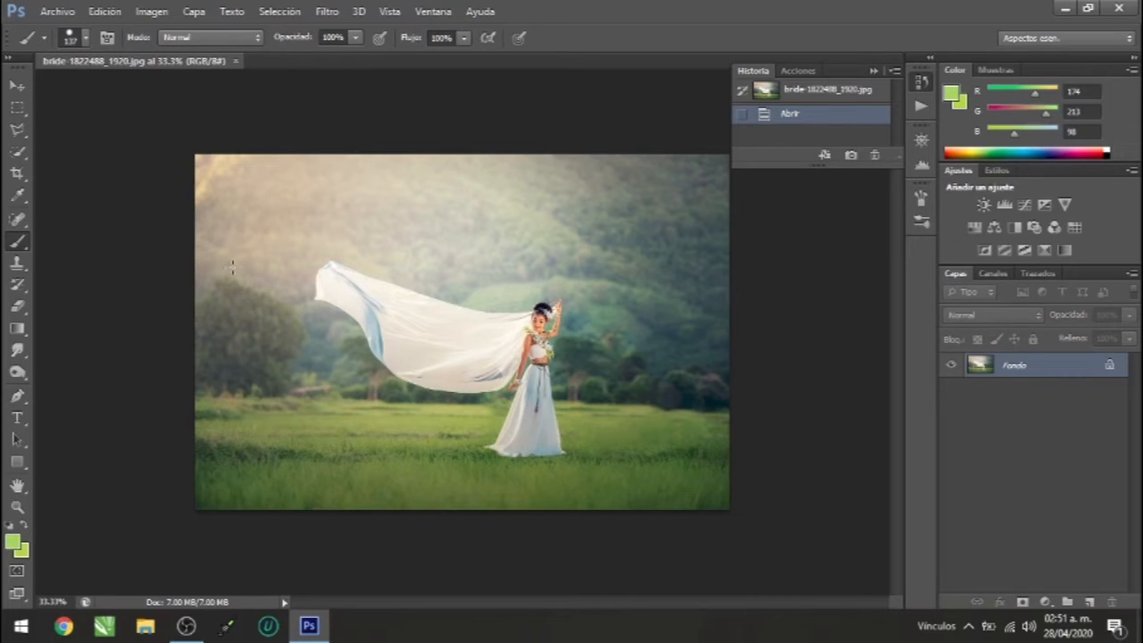
left_click(152, 12)
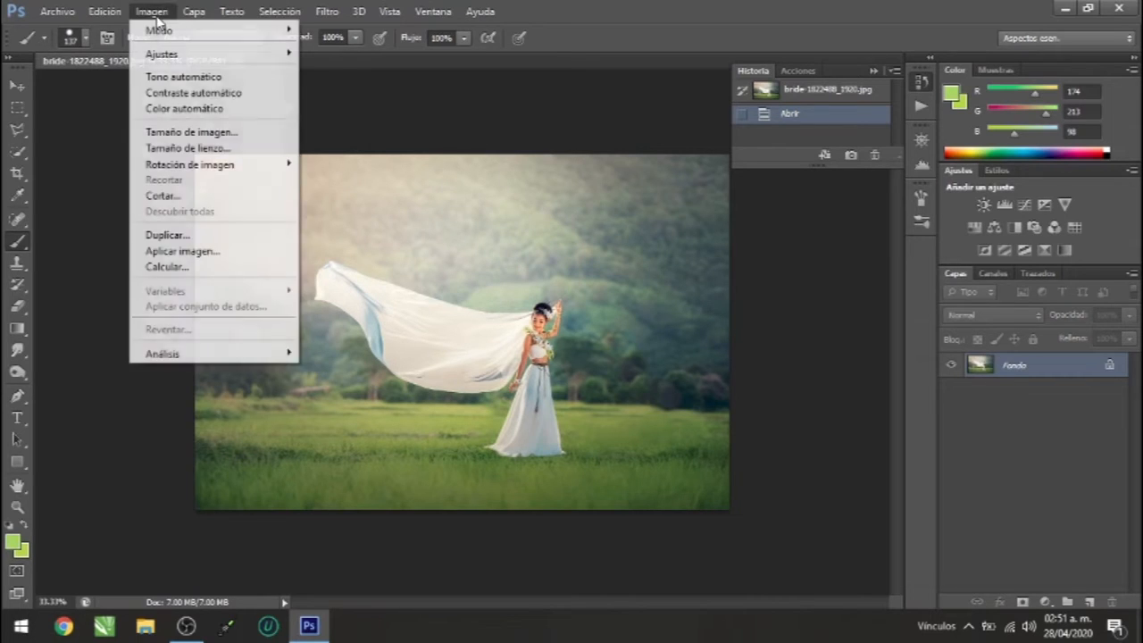
mouse_move(176, 57)
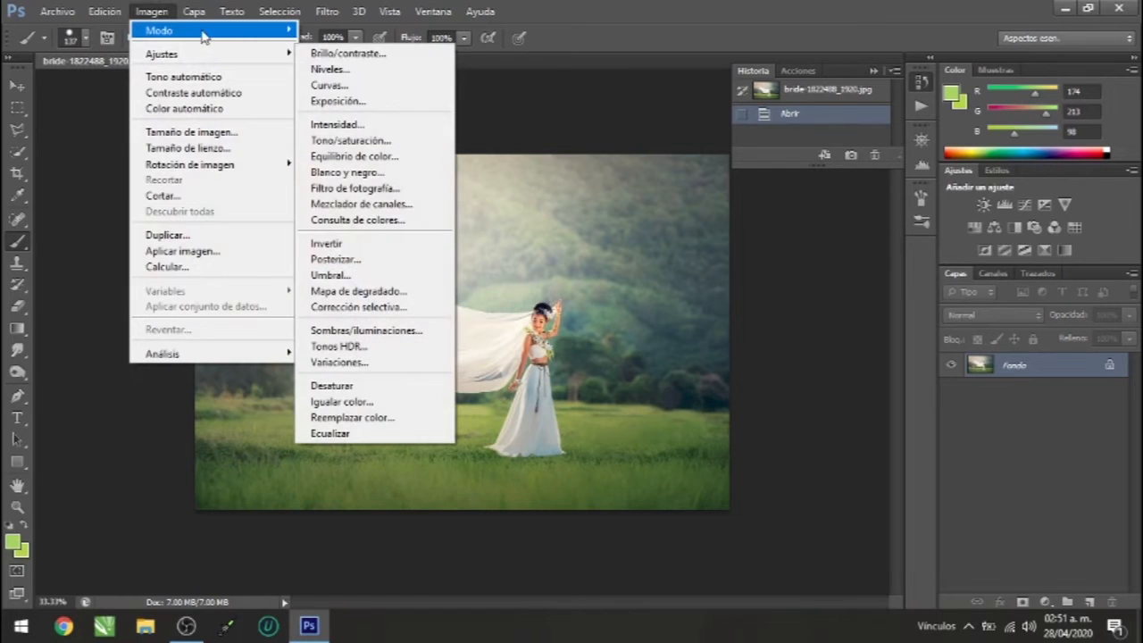
mouse_move(245, 30)
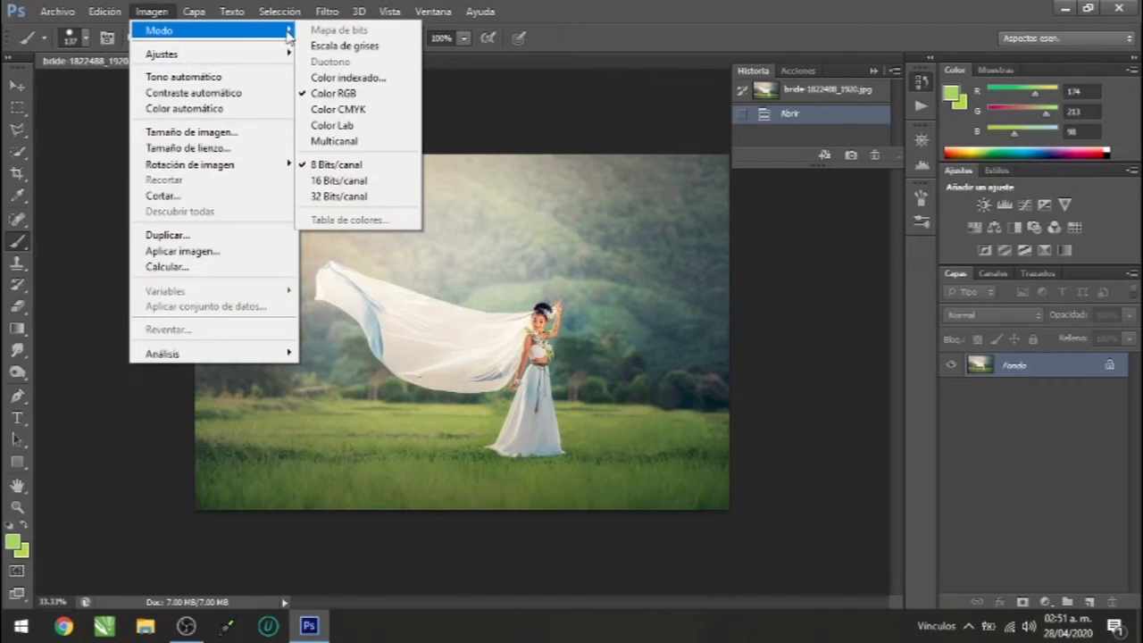
left_click(343, 126)
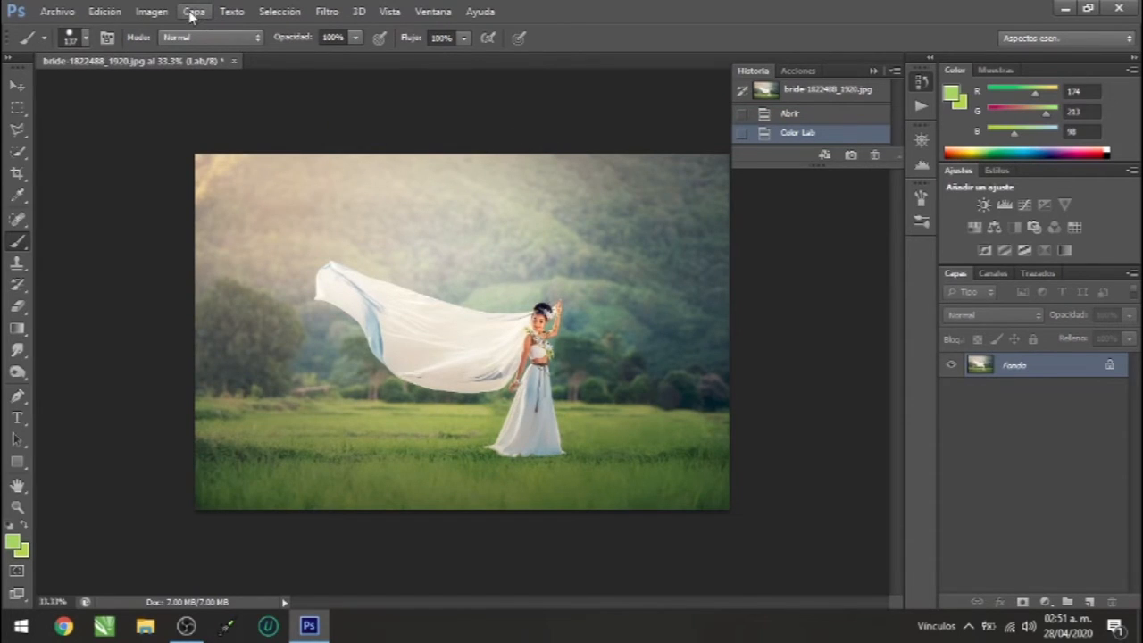
left_click(799, 124)
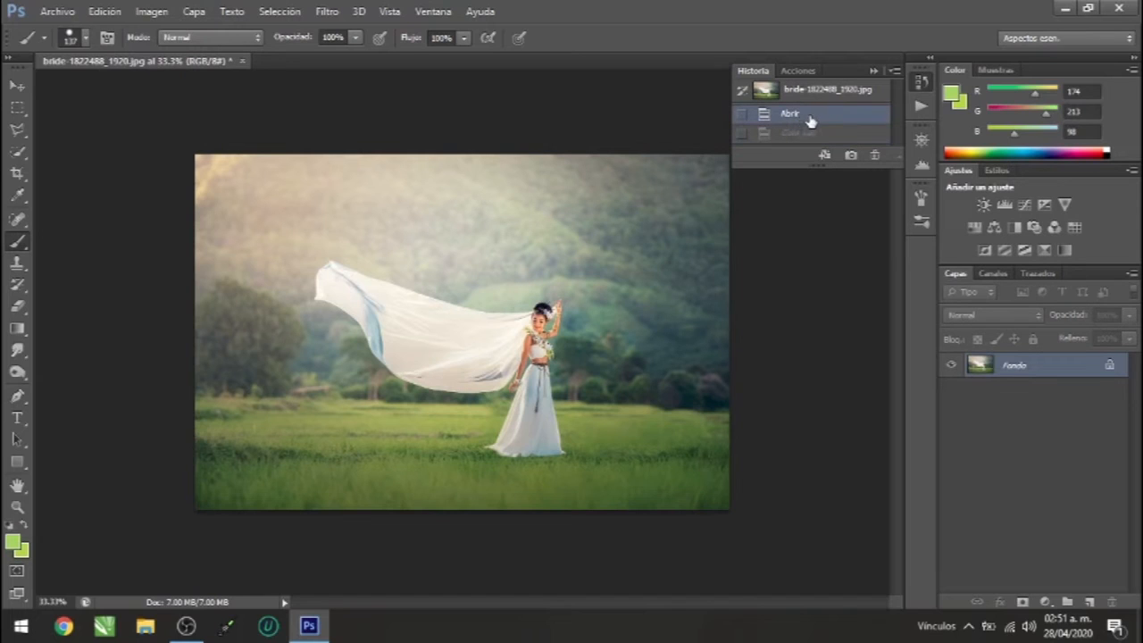
Duplicate the background layer and convert the image to Color Lab mode, flattening the layers.
left_click_drag(1025, 369, 1091, 603)
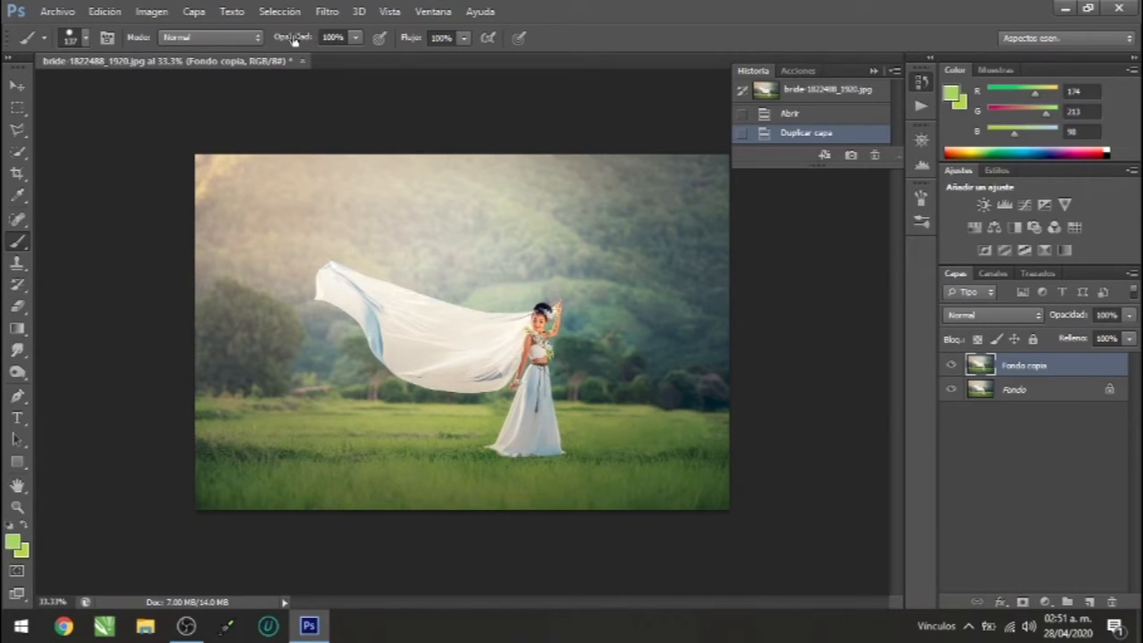
left_click(156, 12)
mouse_move(199, 30)
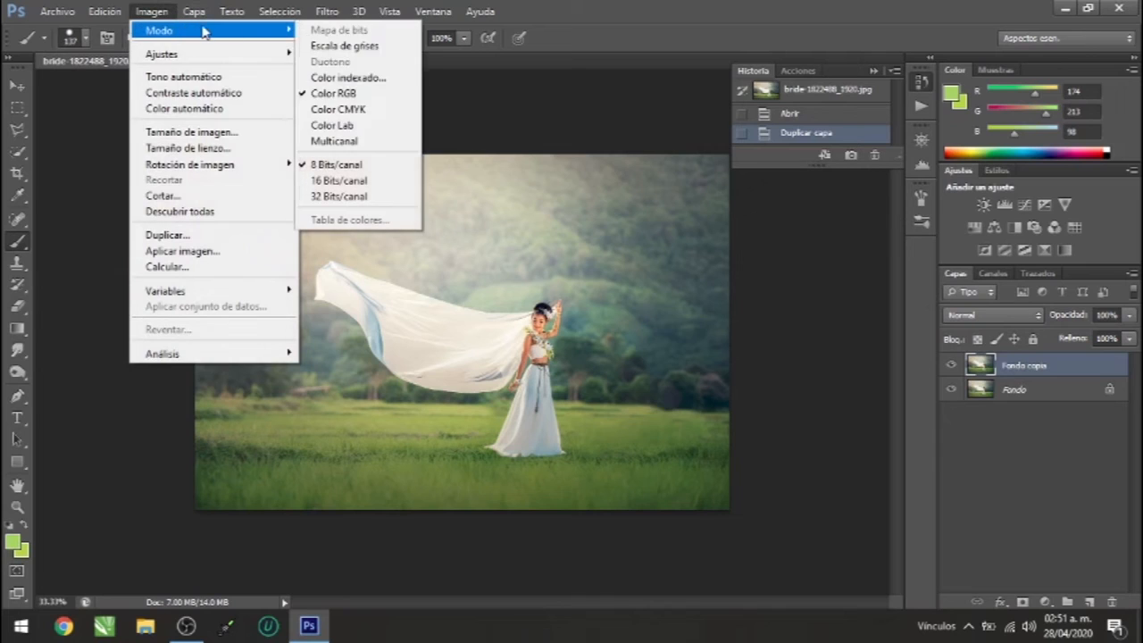
left_click(332, 125)
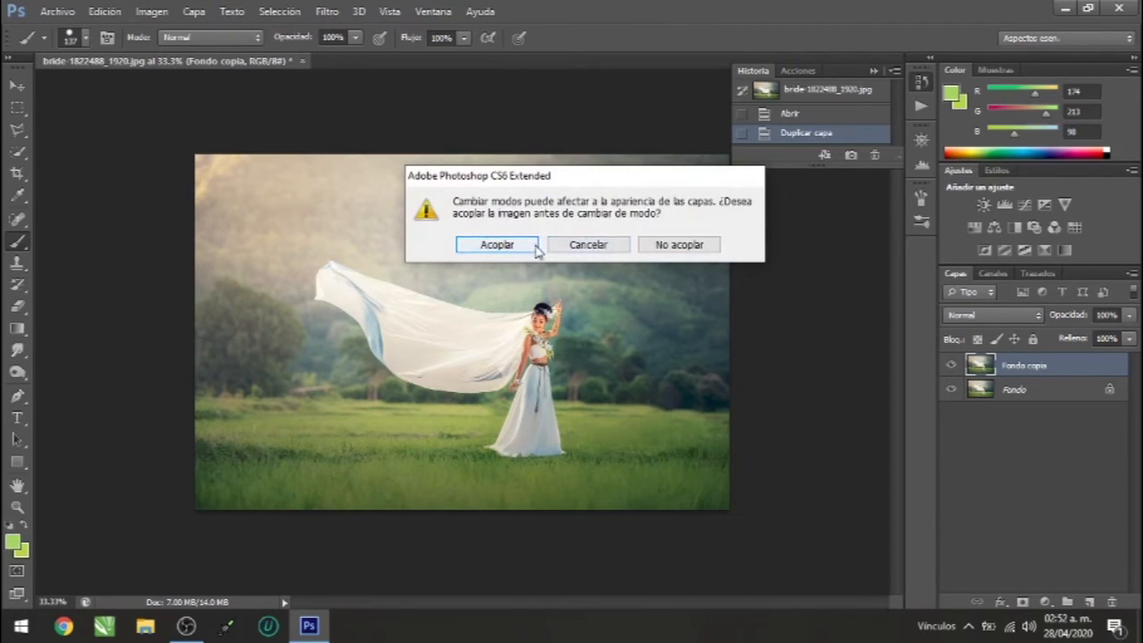
left_click(496, 245)
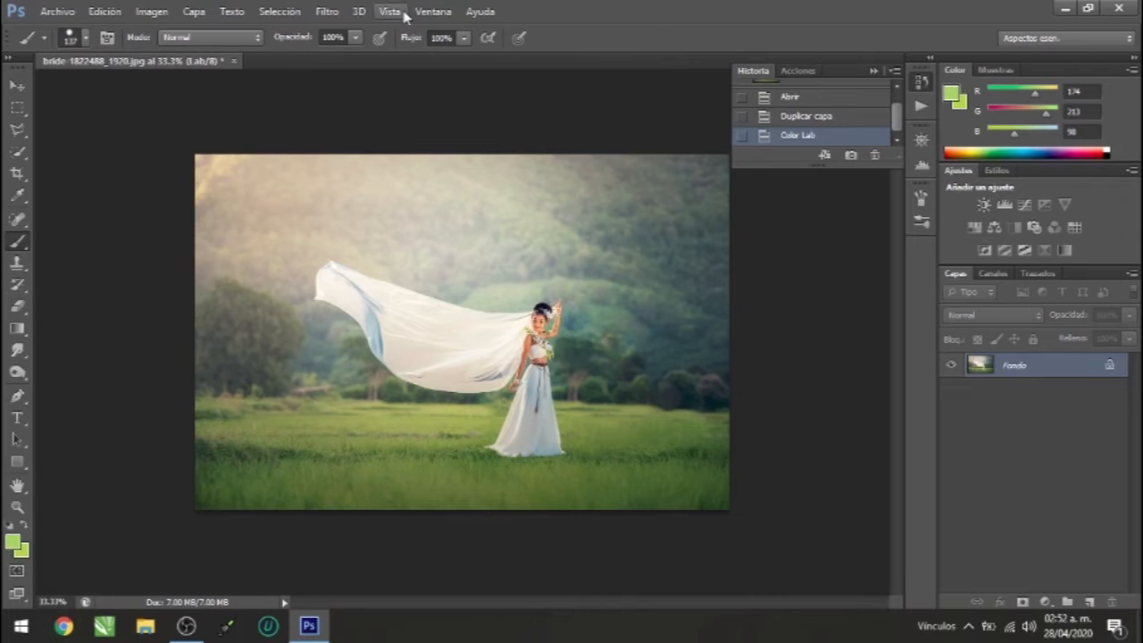
Add a Curvas adjustment layer above the bride photo and move its properties clear of the woman.
left_click(432, 12)
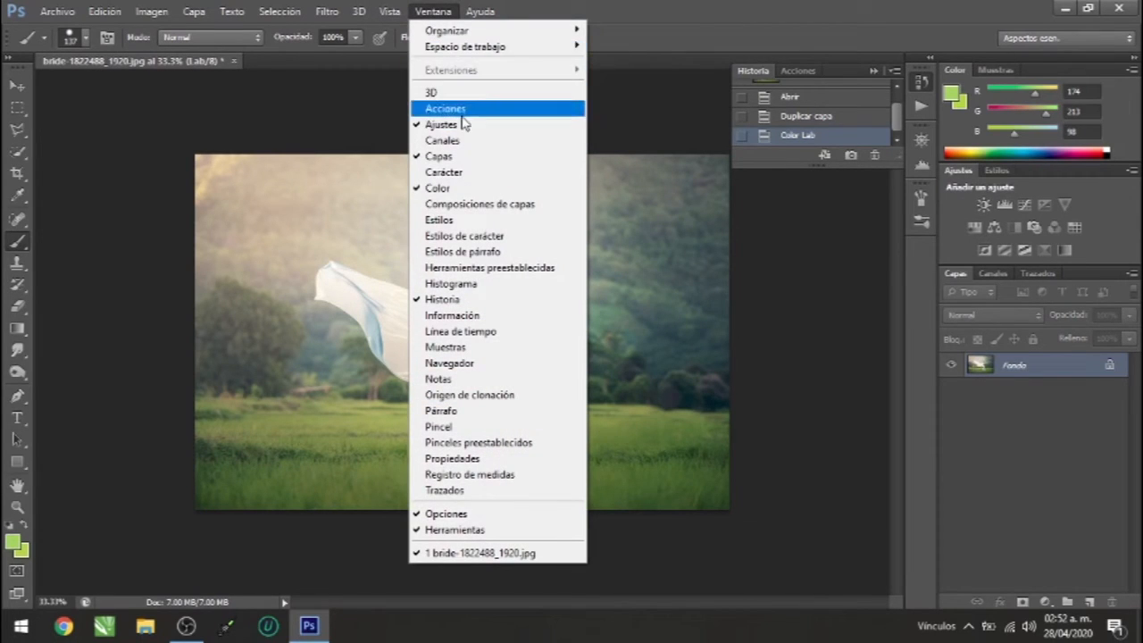
left_click(685, 7)
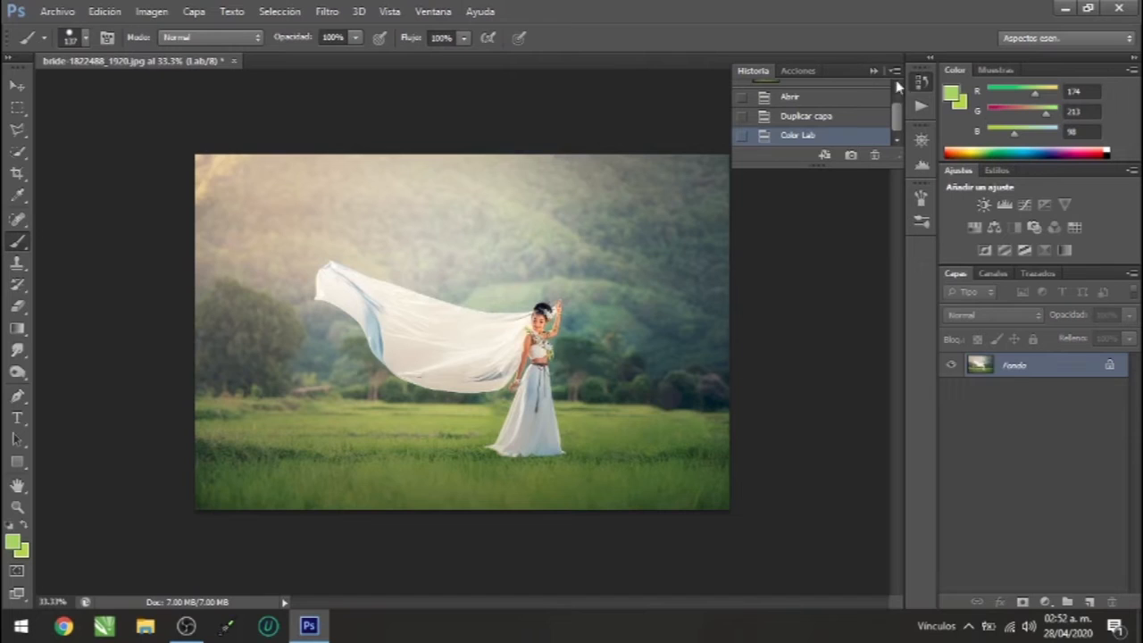
left_click(1025, 205)
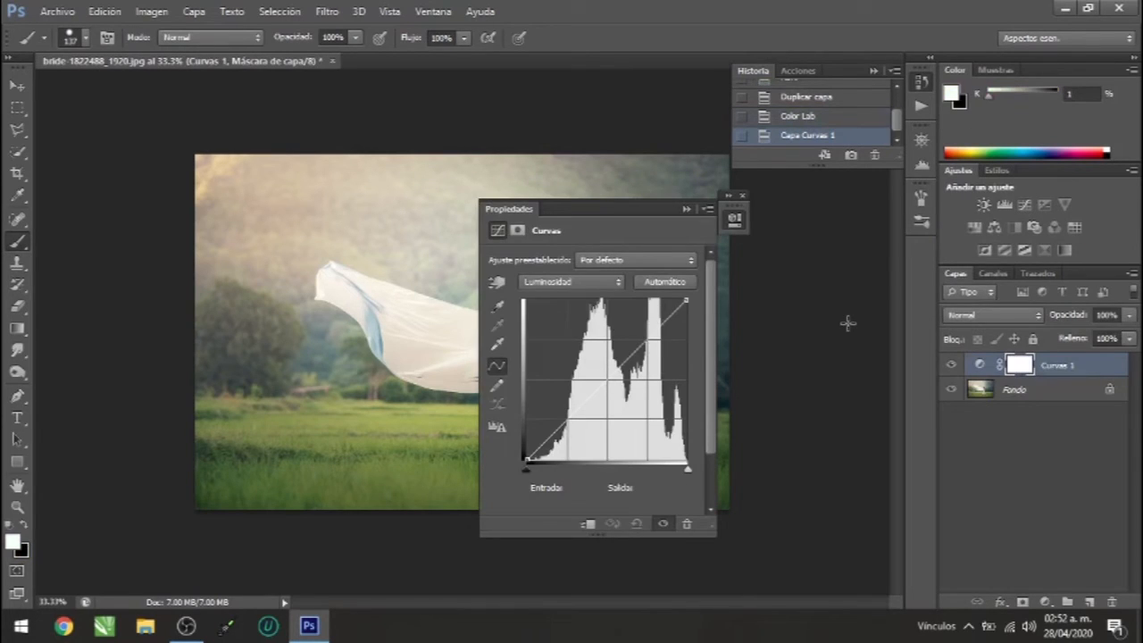
left_click_drag(612, 207, 817, 181)
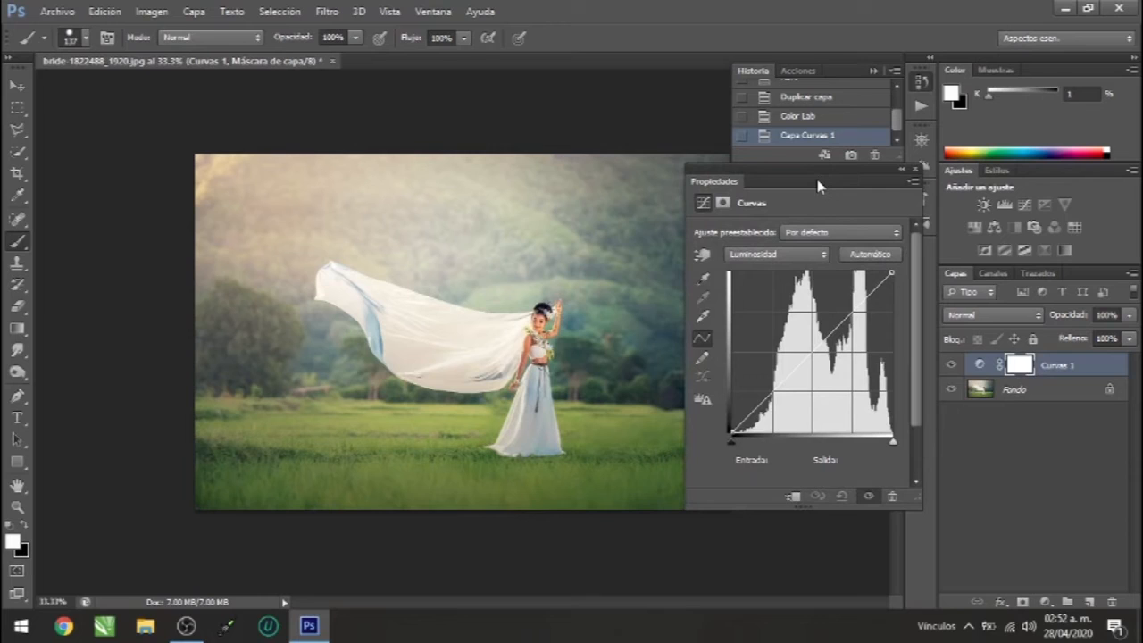
Steepen the a channel curve by moving its black point inward and setting the white point's input to 78.
left_click(824, 255)
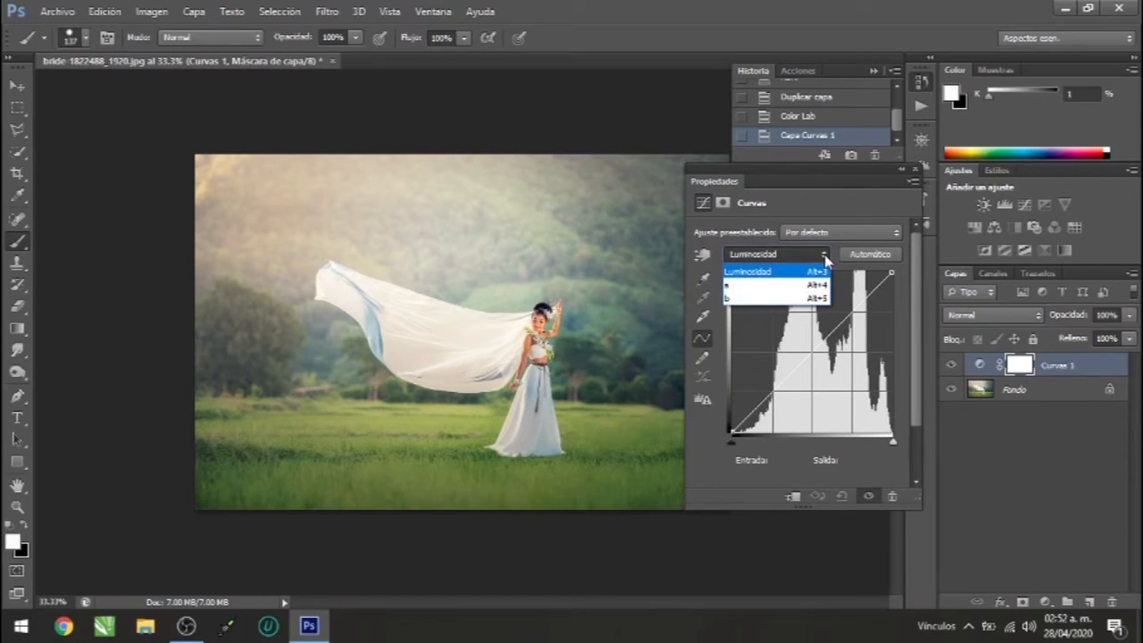
left_click(750, 286)
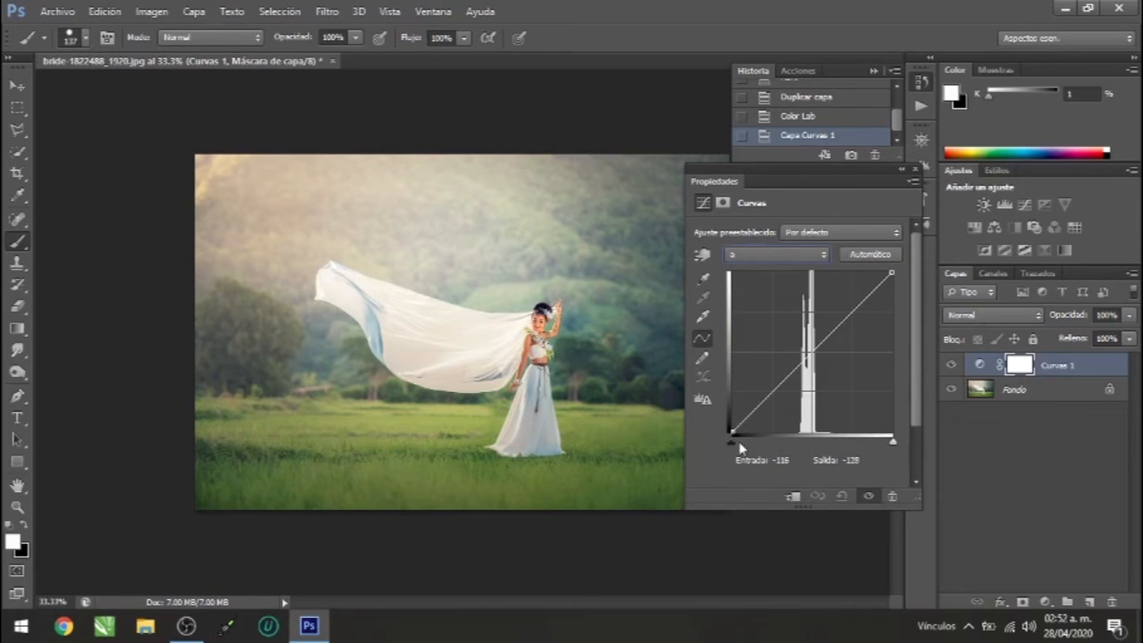
left_click_drag(730, 444, 761, 447)
left_click_drag(891, 441, 863, 449)
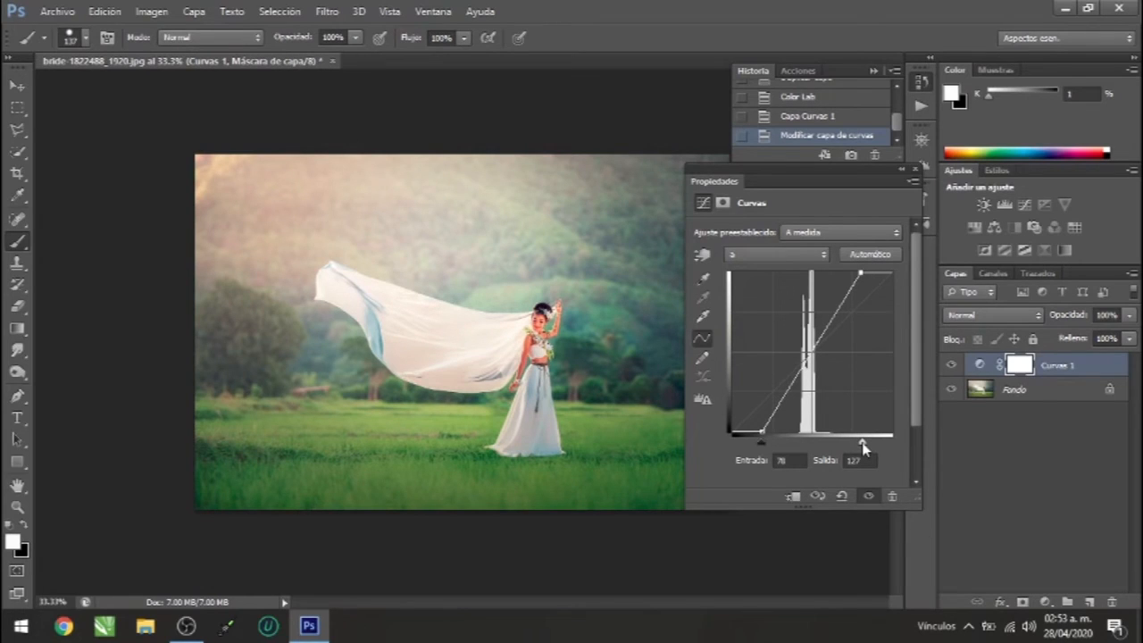
Steepen the b channel curve with a black point input of -79 and a white point input of 80, and collapse the properties.
left_click(825, 256)
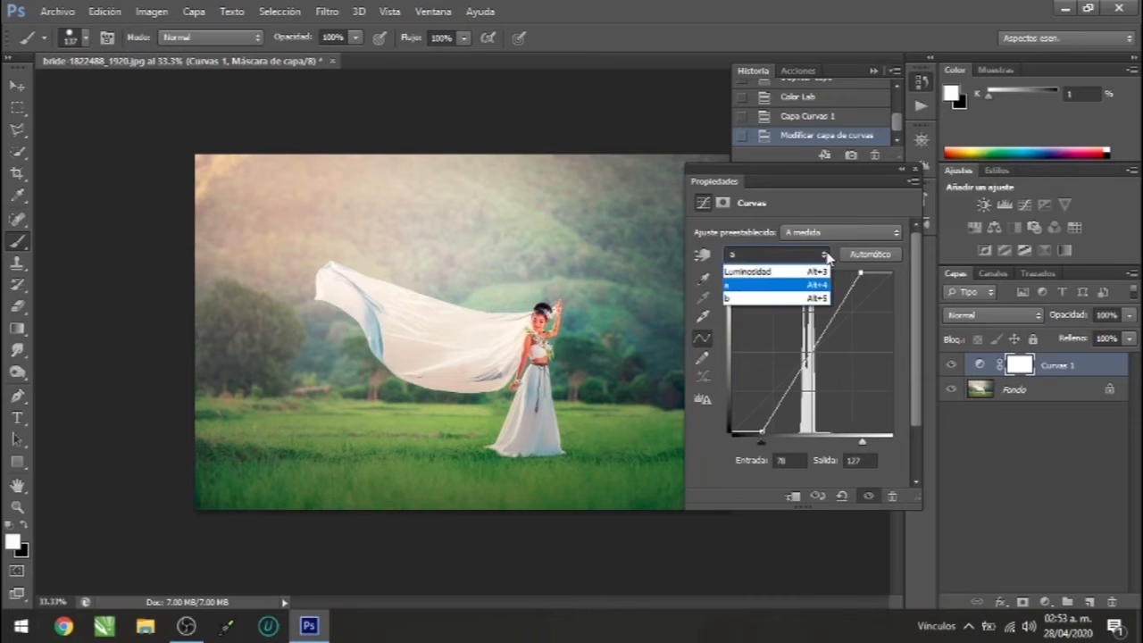
left_click(740, 300)
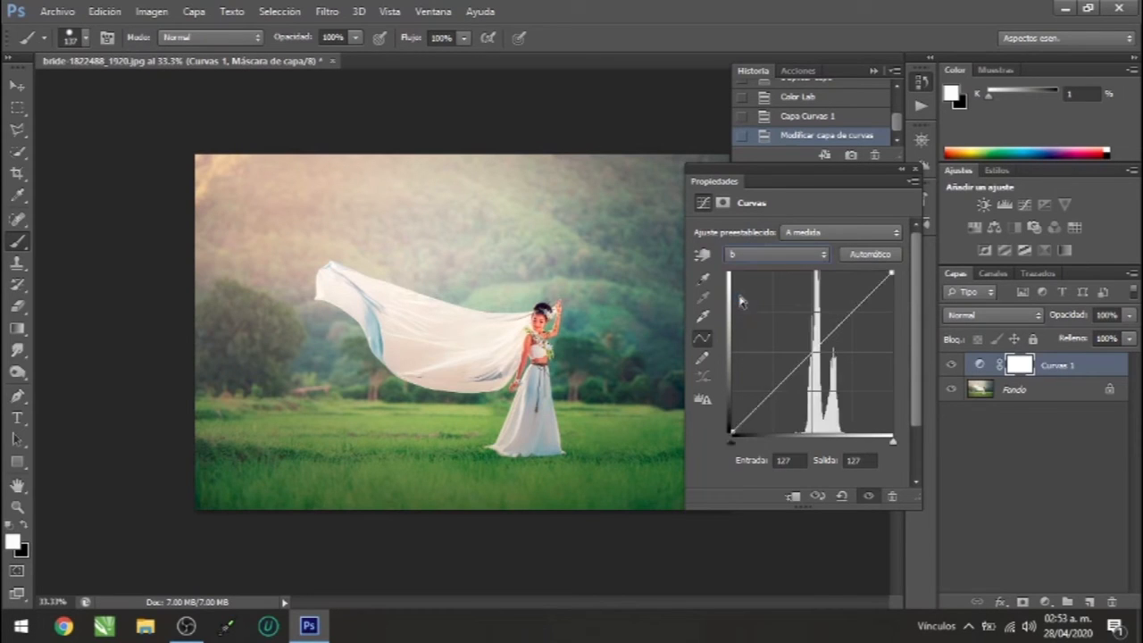
left_click_drag(732, 446, 762, 441)
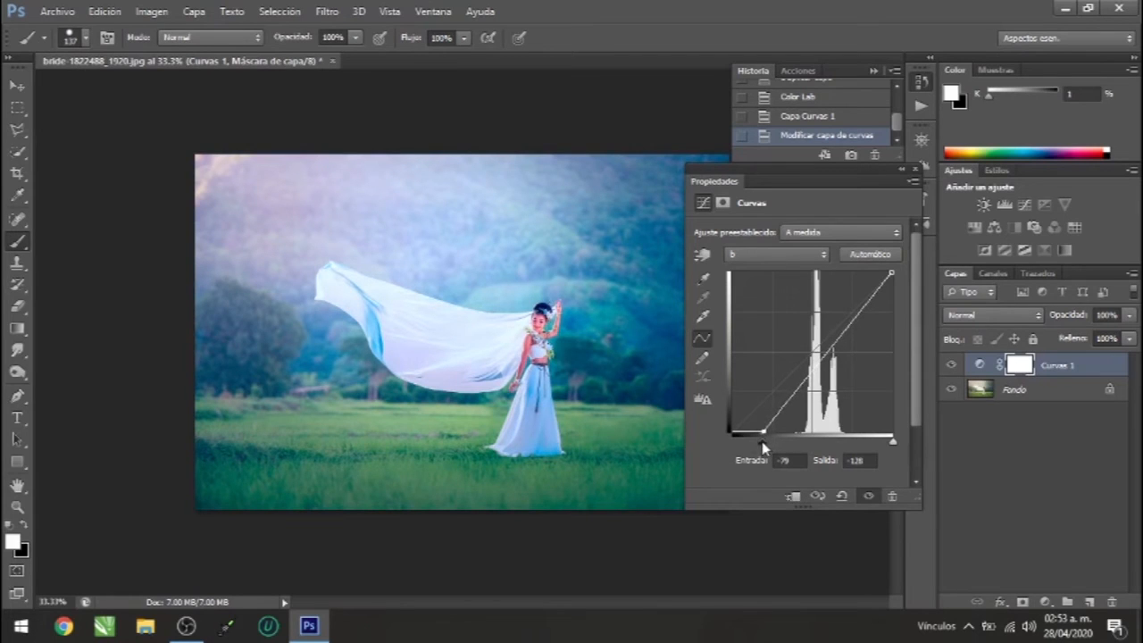
left_click_drag(892, 441, 863, 446)
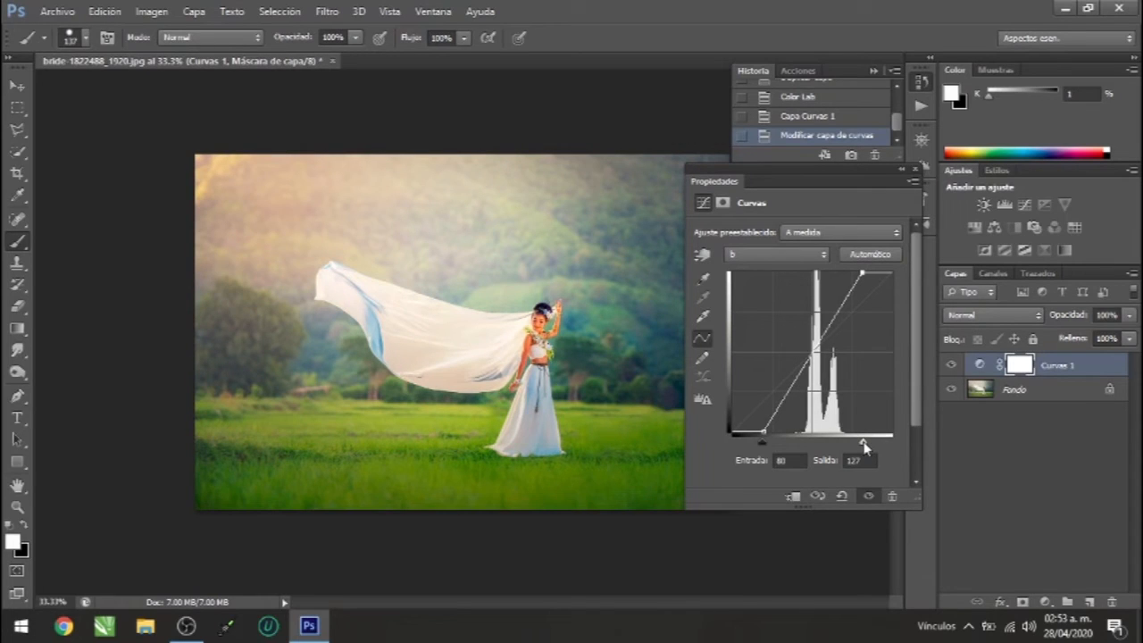
left_click(900, 168)
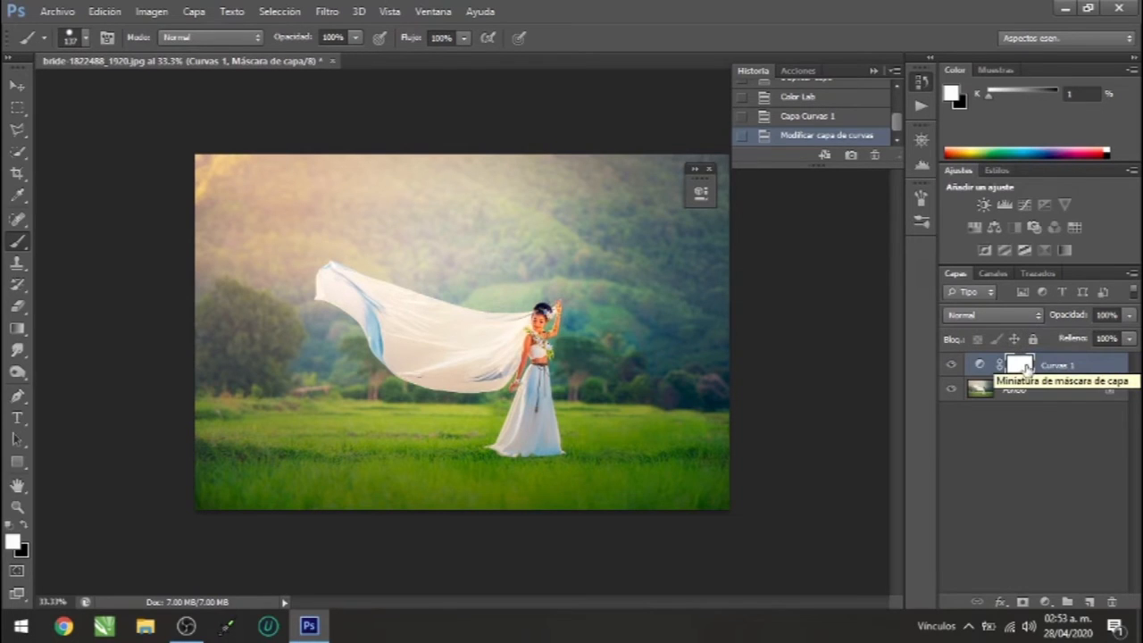
right_click(1026, 369)
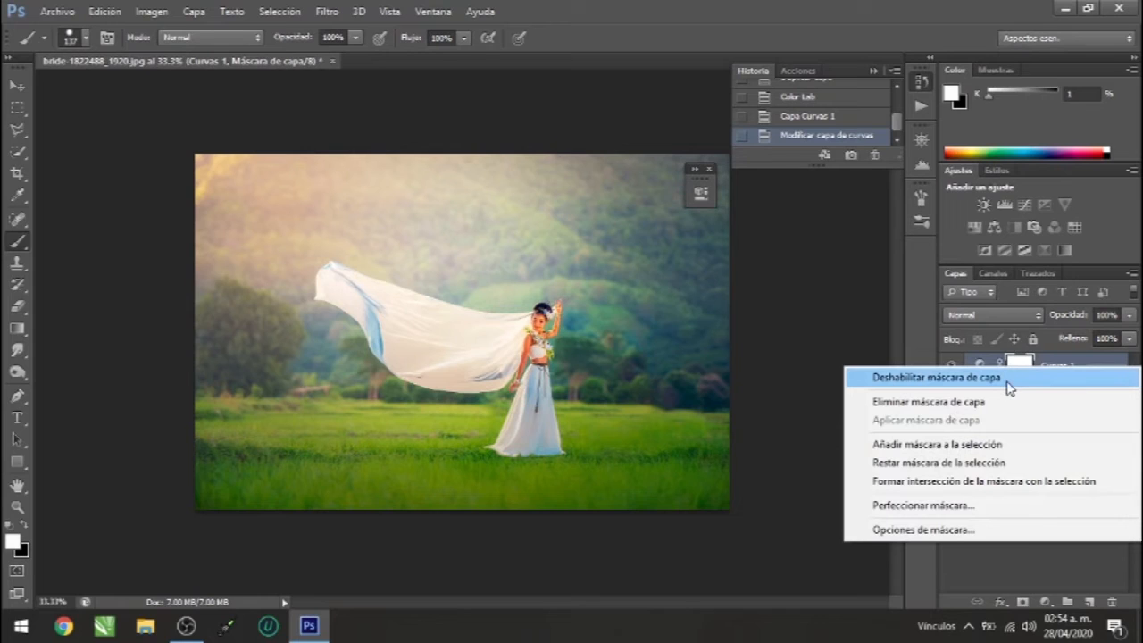
left_click(900, 346)
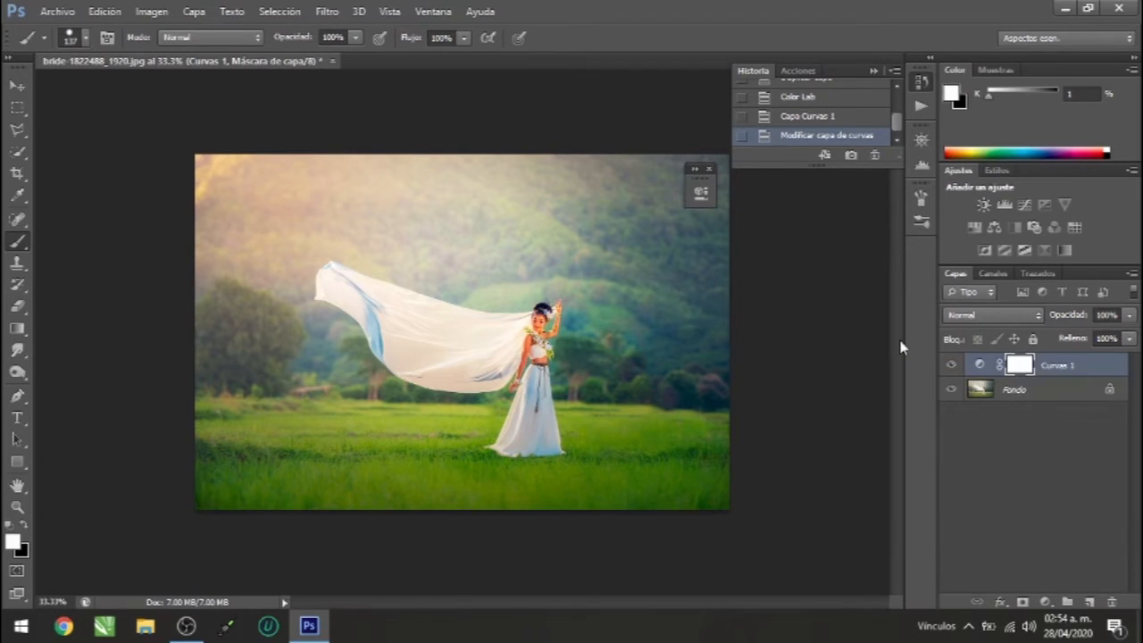
right_click(1019, 366)
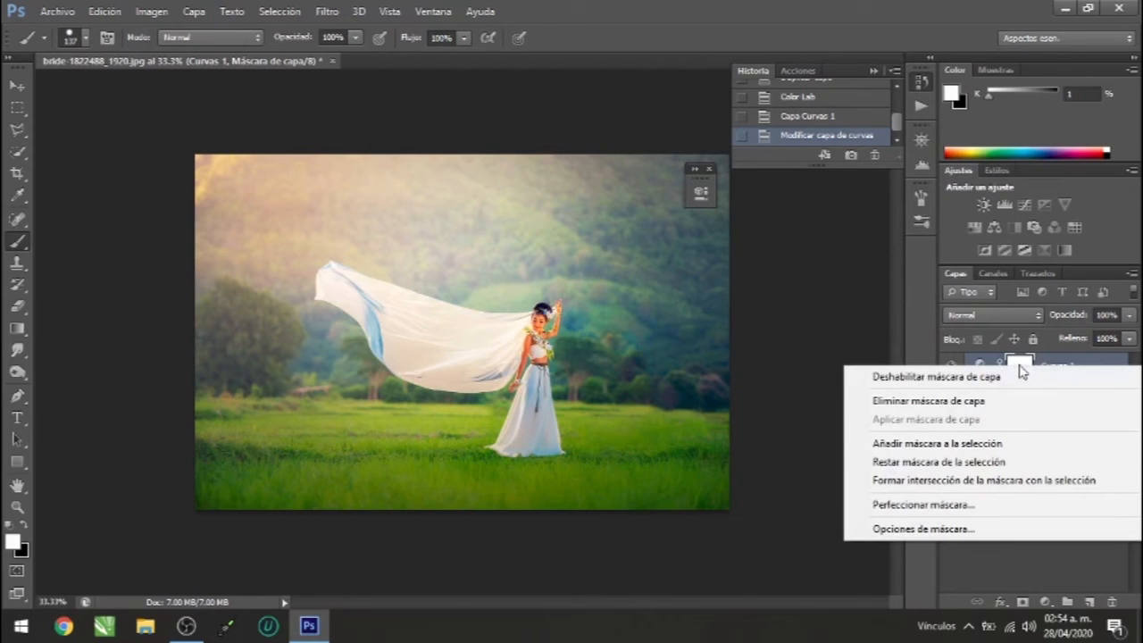
left_click(1020, 366)
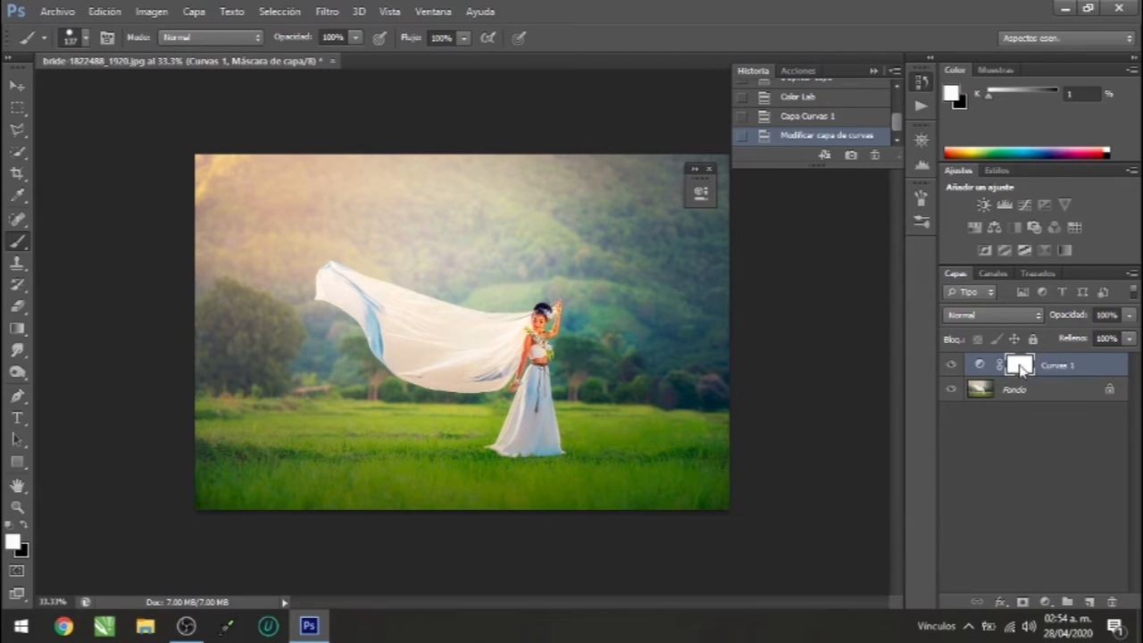
key("Return")
right_click(1024, 369)
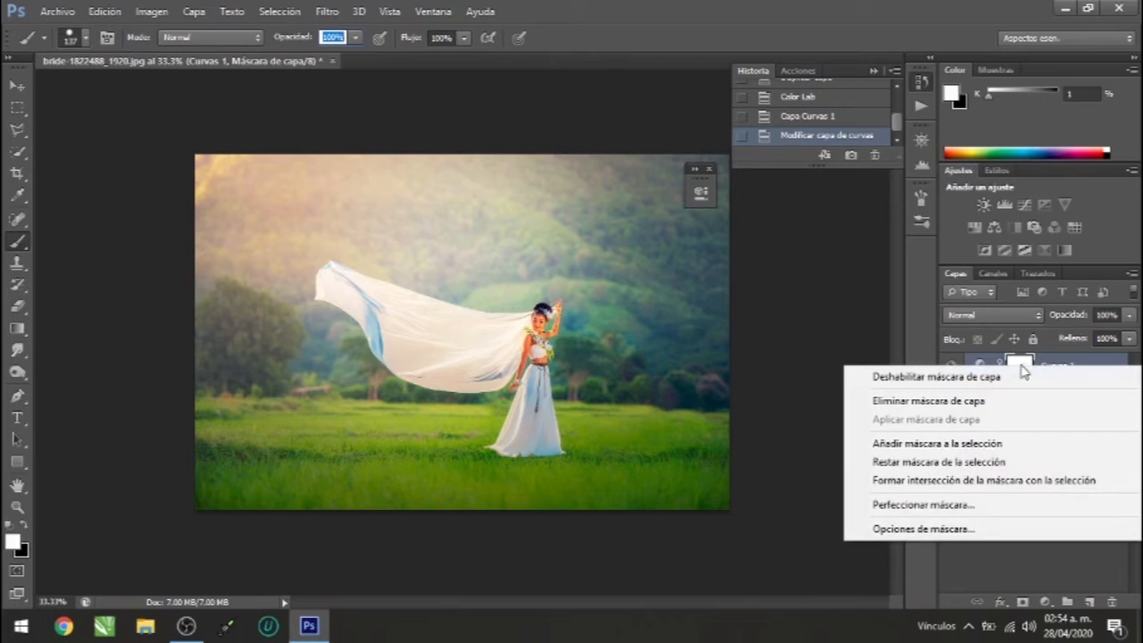
left_click(865, 324)
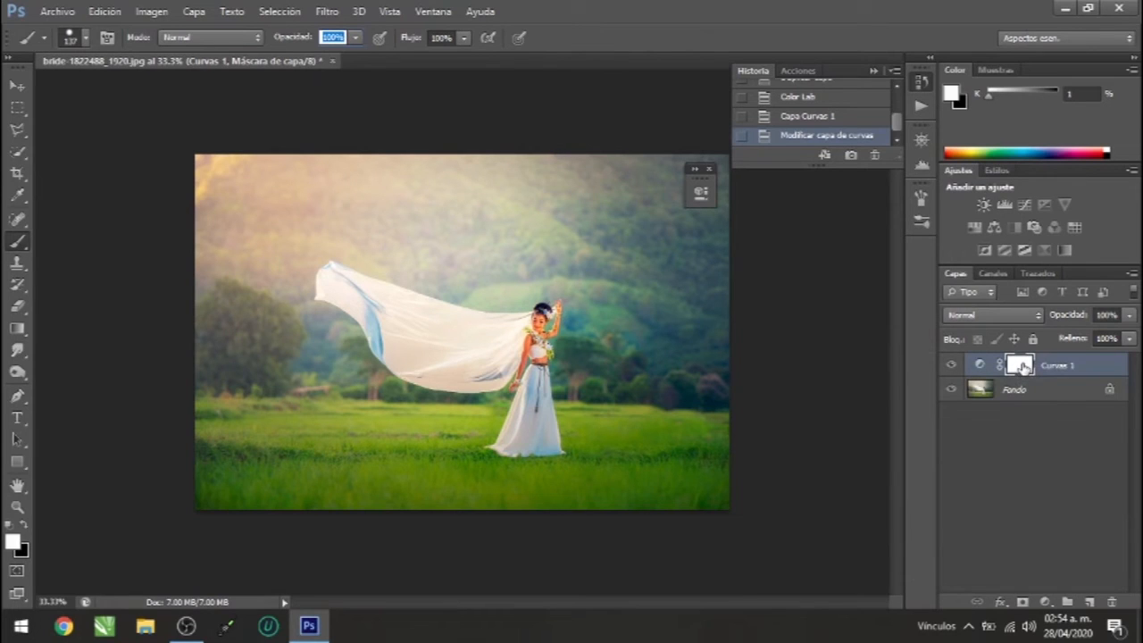
right_click(1024, 368)
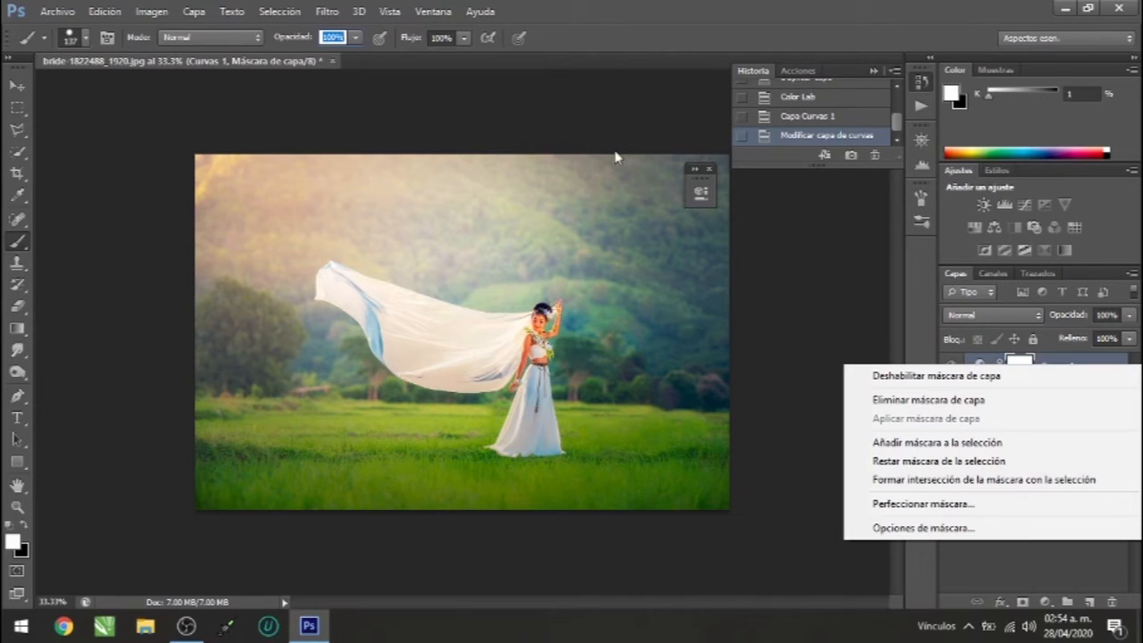
Duplicate the Curvas 1 adjustment layer within the same document, keeping the name Curvas 1 copia.
left_click(199, 18)
left_click(195, 14)
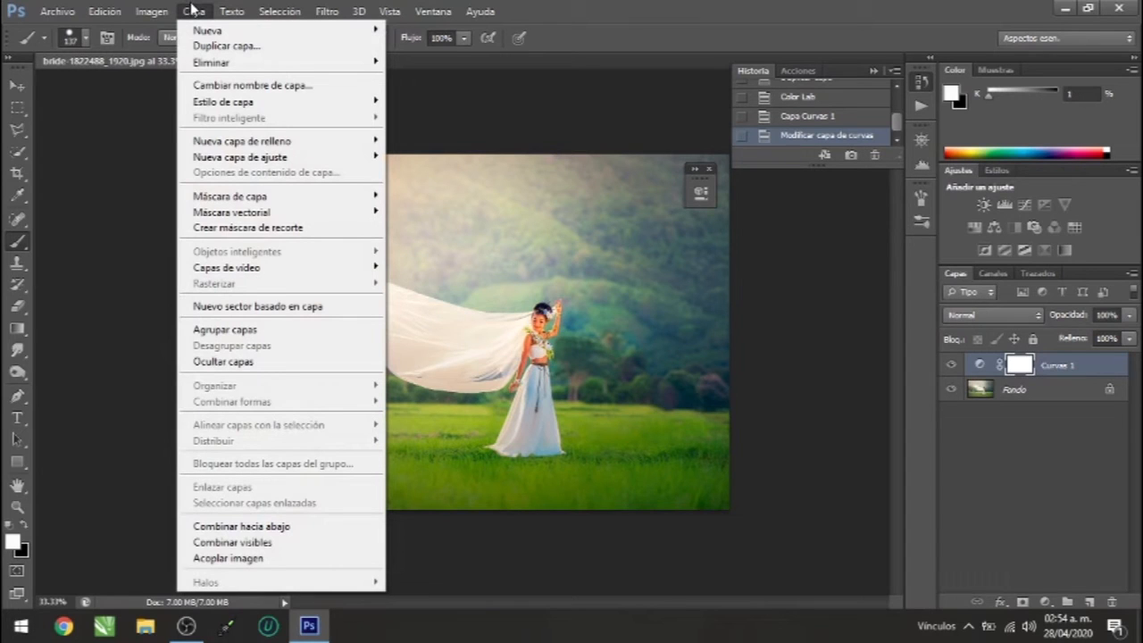
left_click(225, 46)
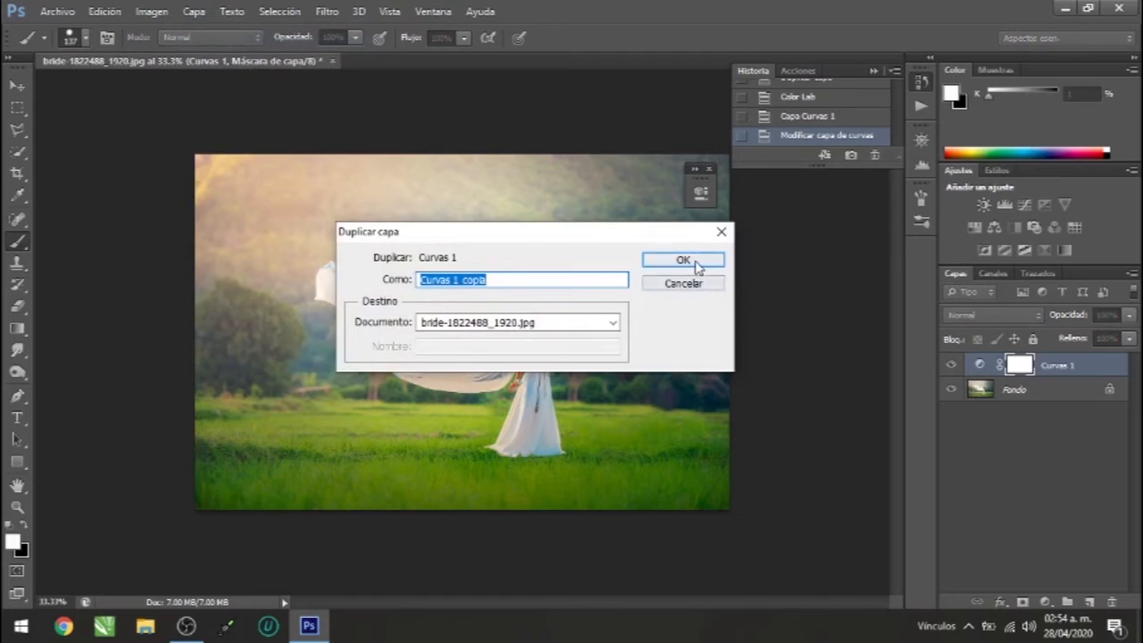
left_click(696, 263)
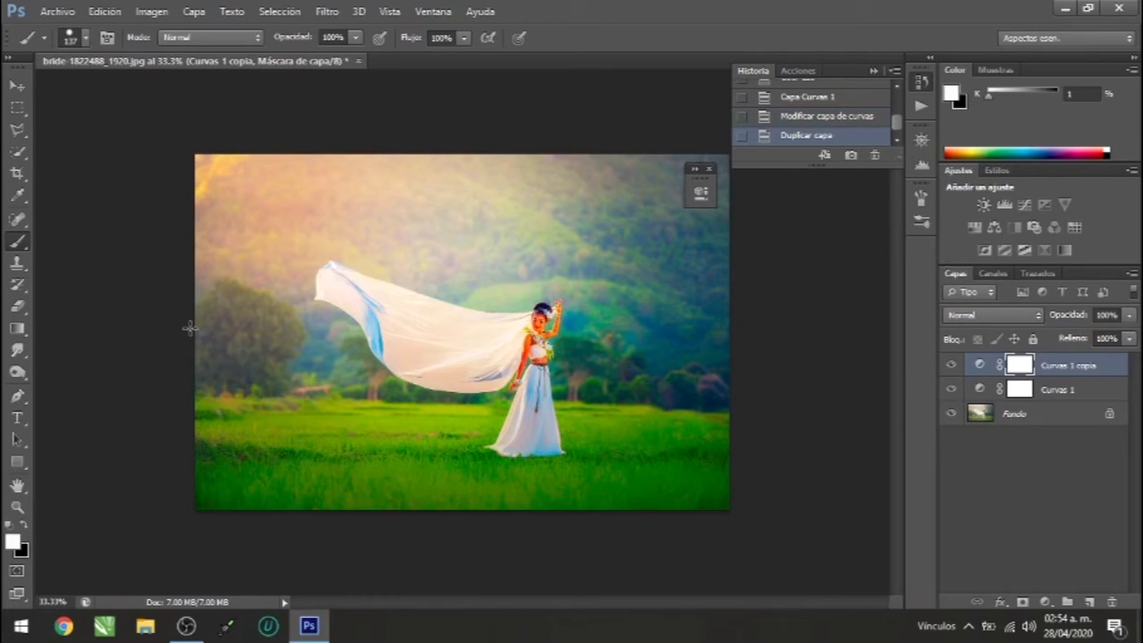
Frame the woman at 100% zoom and make black the foreground color for masking the duplicated Curvas layer.
left_click(924, 141)
mouse_move(829, 228)
left_mouse_down()
mouse_move(818, 230)
mouse_move(835, 231)
left_mouse_up()
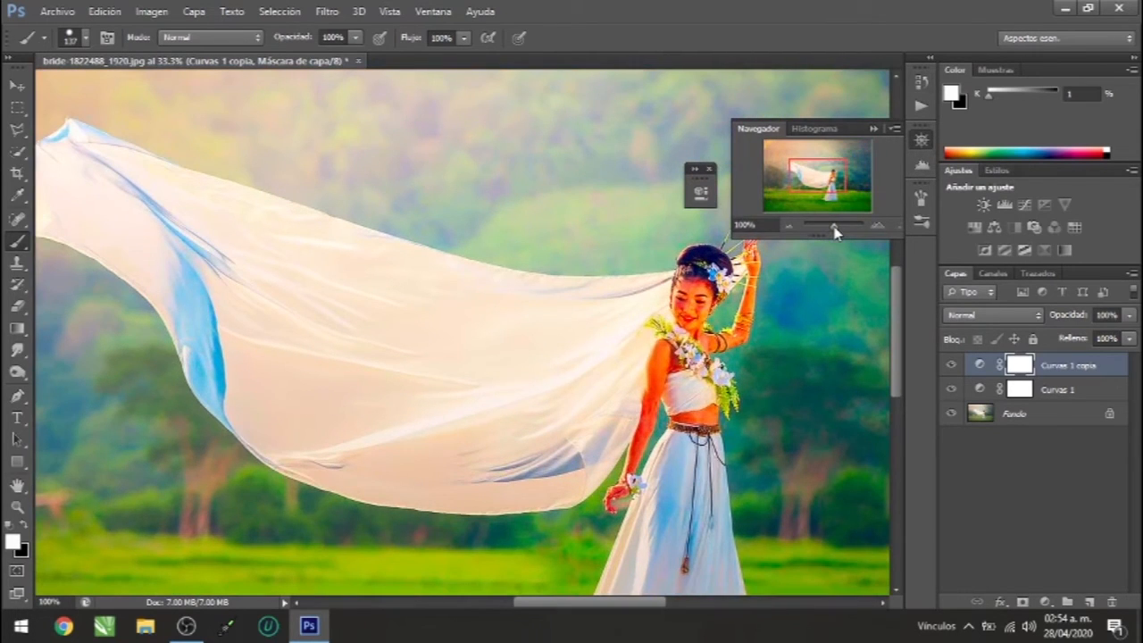
left_click_drag(529, 604, 586, 604)
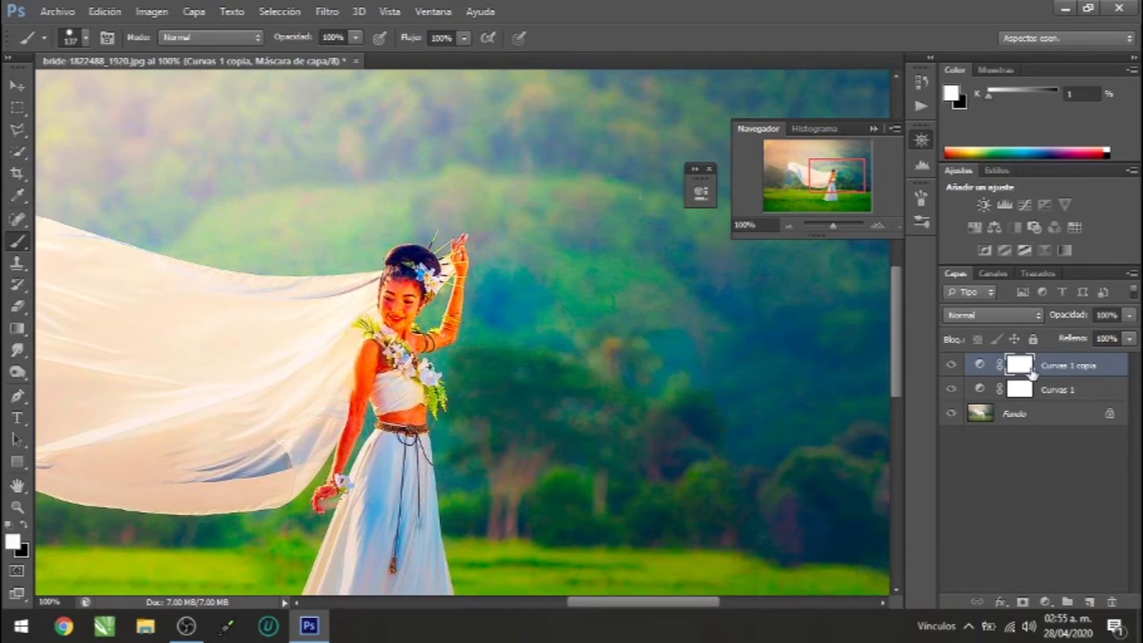
left_click(26, 526)
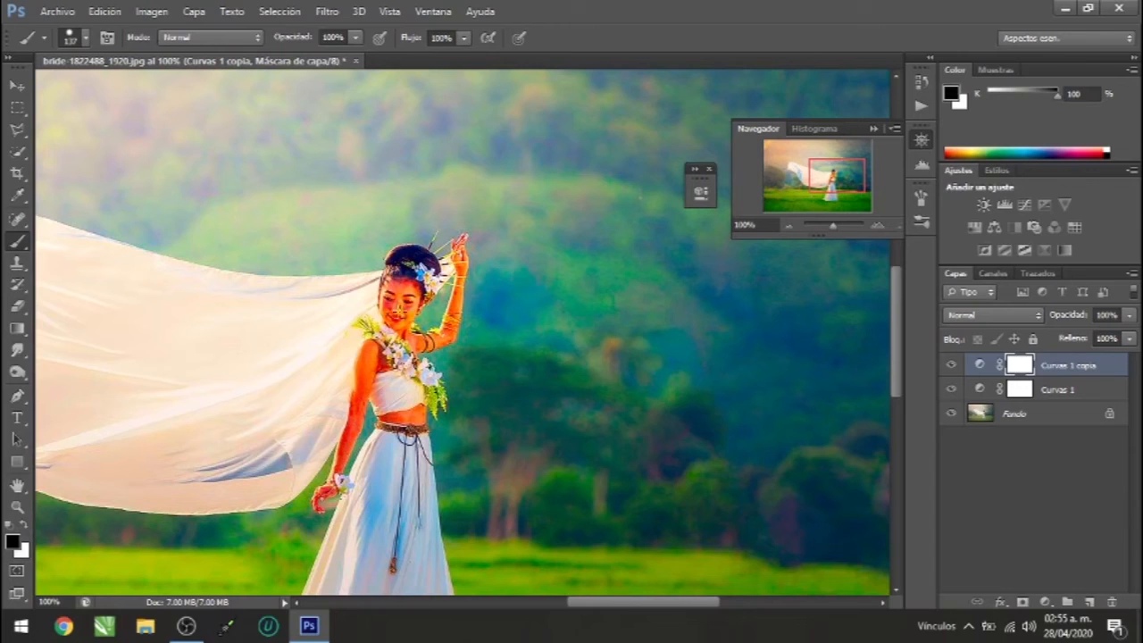
left_click_drag(402, 300, 400, 329)
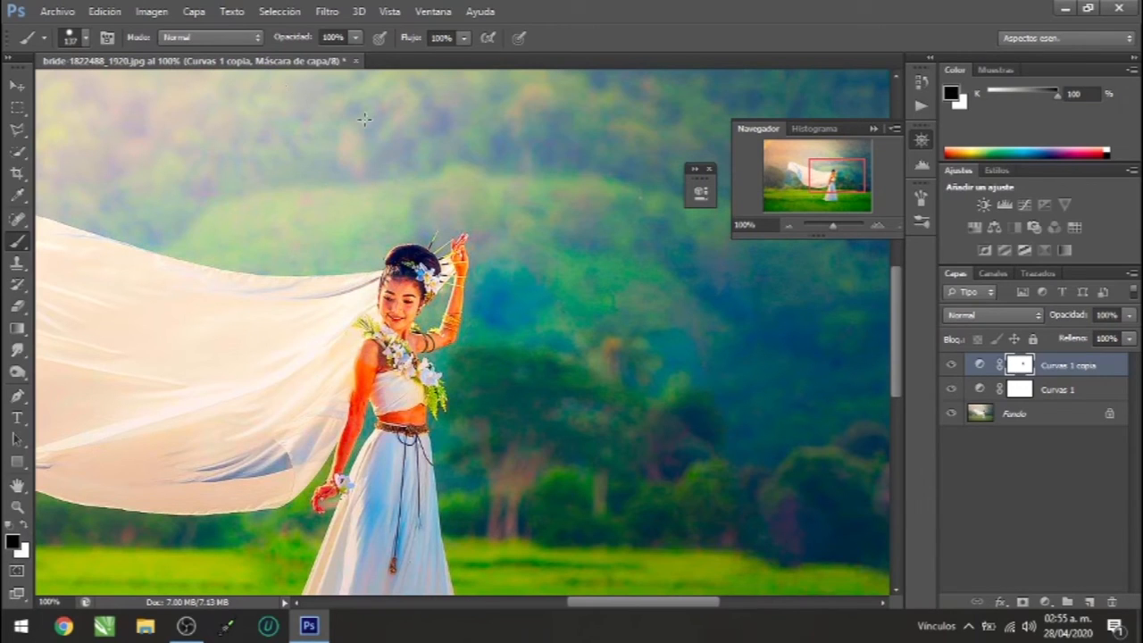
left_click(918, 82)
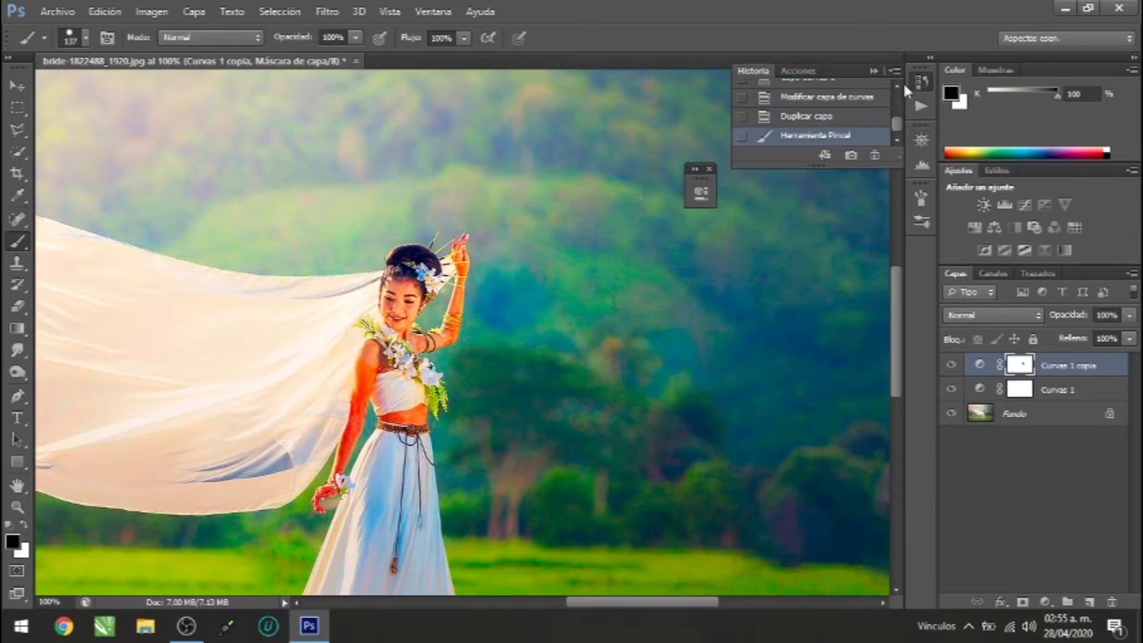
left_click(840, 117)
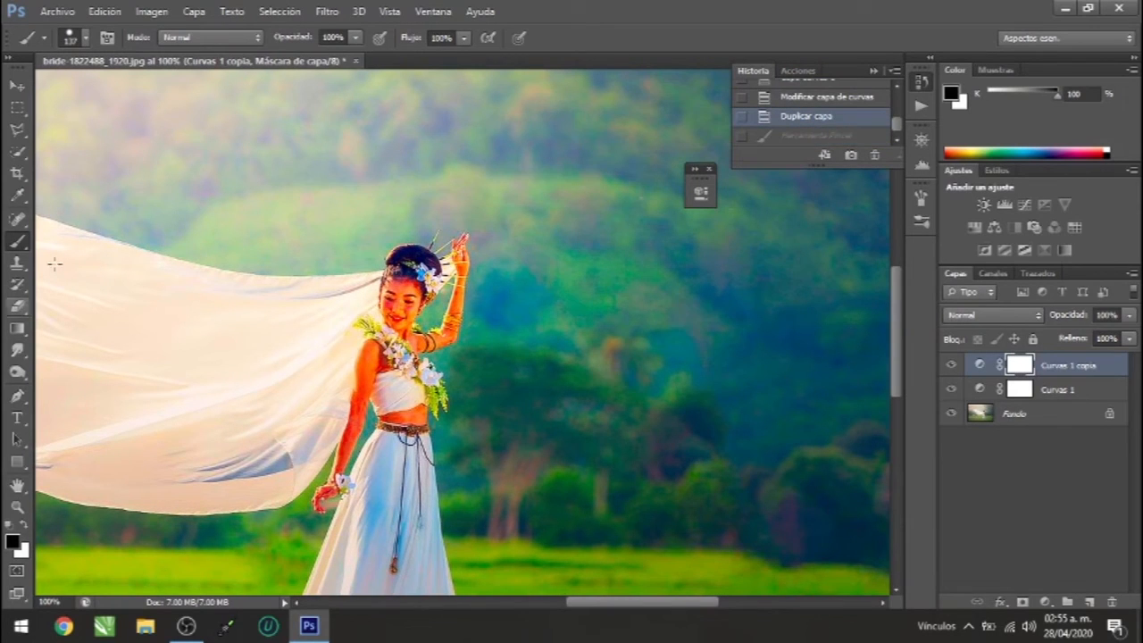
Set the brush to 44 px and paint black over the woman's face and shoulder on the Curvas 1 copia mask.
left_click(79, 40)
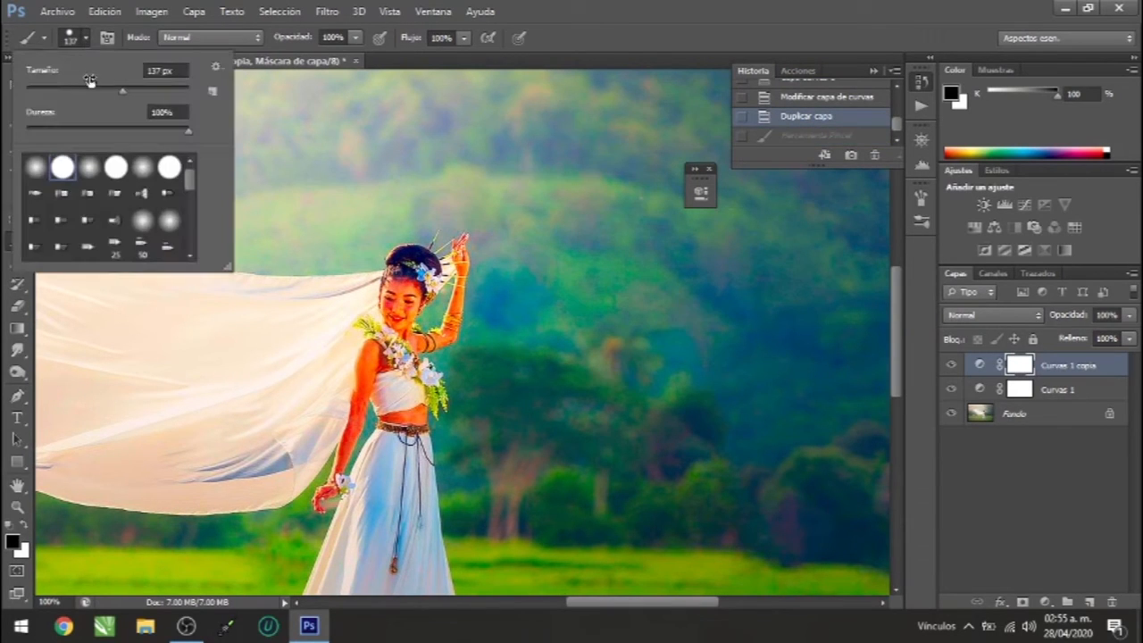
left_click_drag(120, 89, 79, 91)
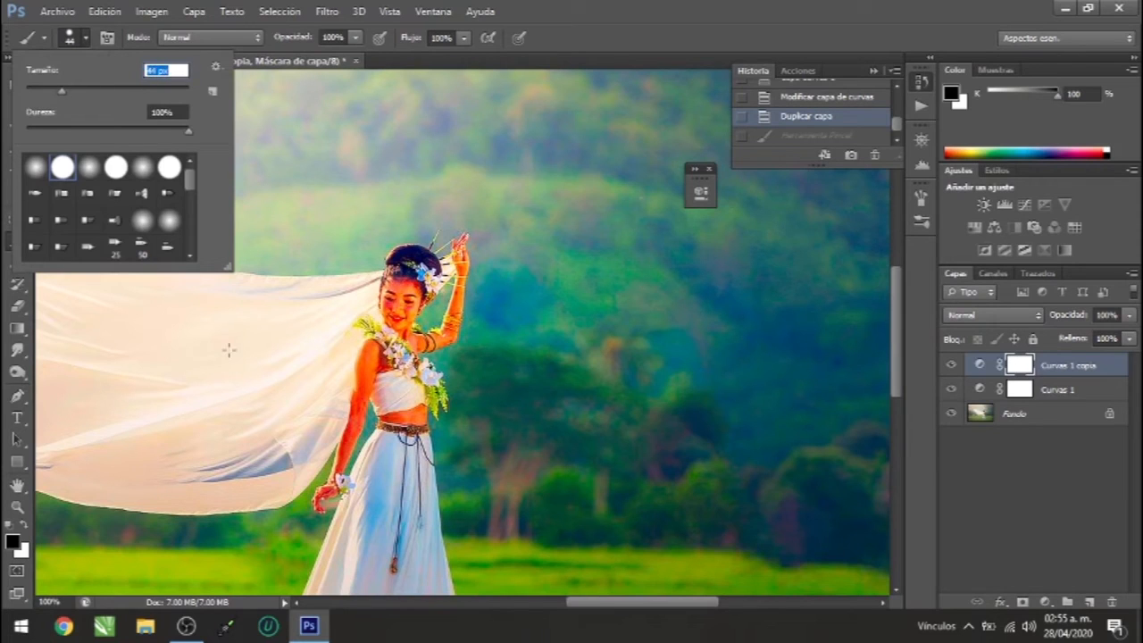
left_click(390, 302)
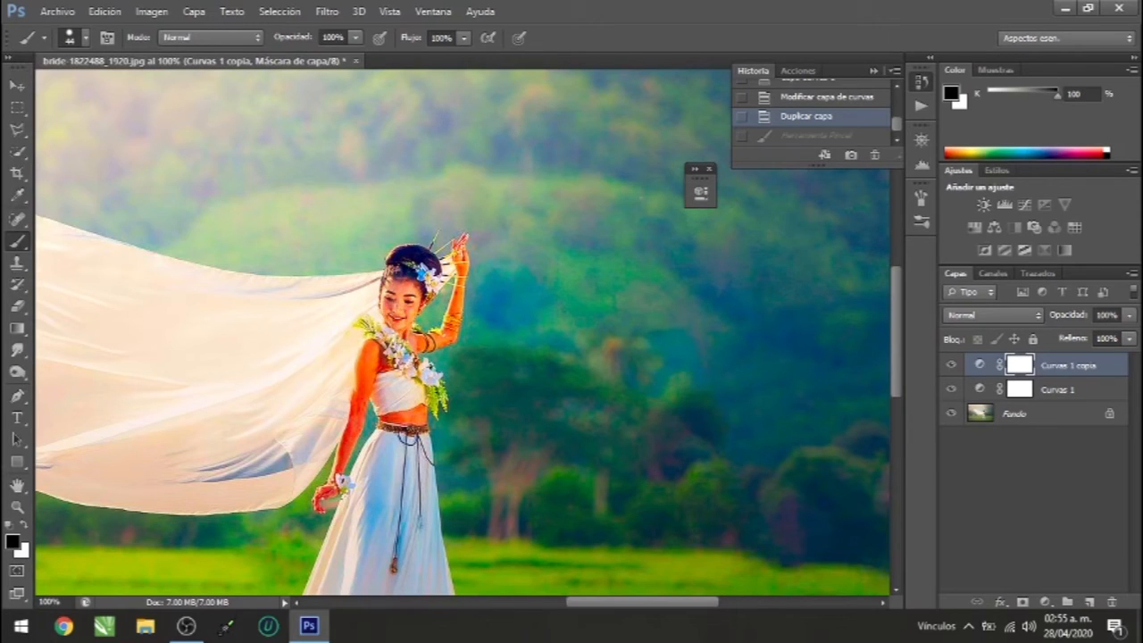
left_click(366, 366)
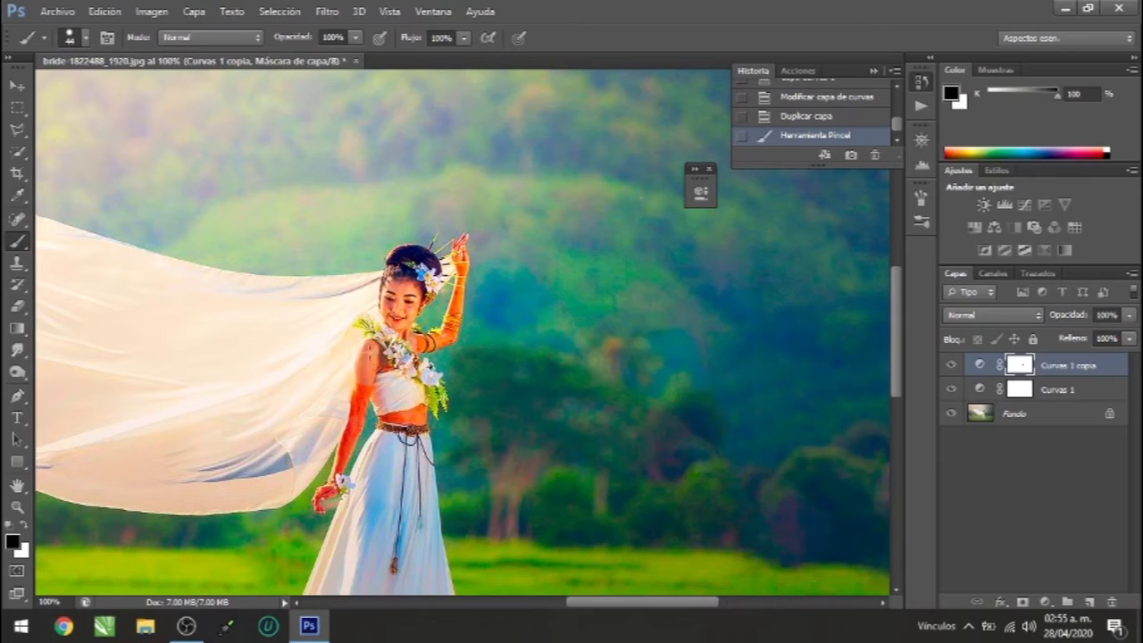
Reduce the brush to 21 px and paint the woman's arms, waist and neckline black on the Curvas 1 copia mask.
left_click(86, 38)
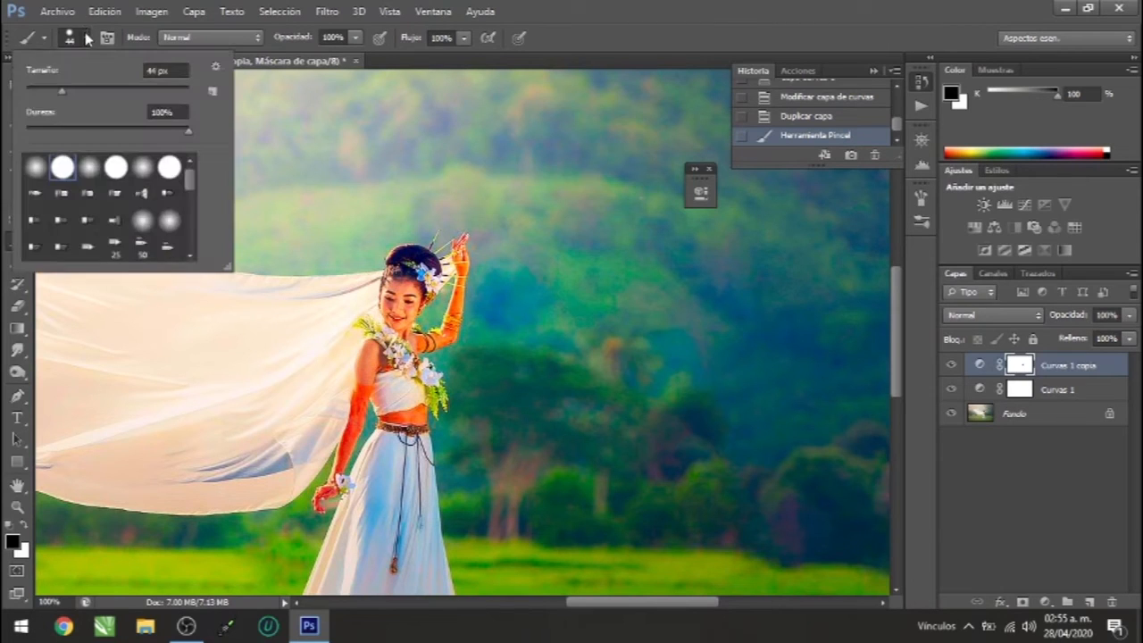
left_click_drag(65, 87, 55, 95)
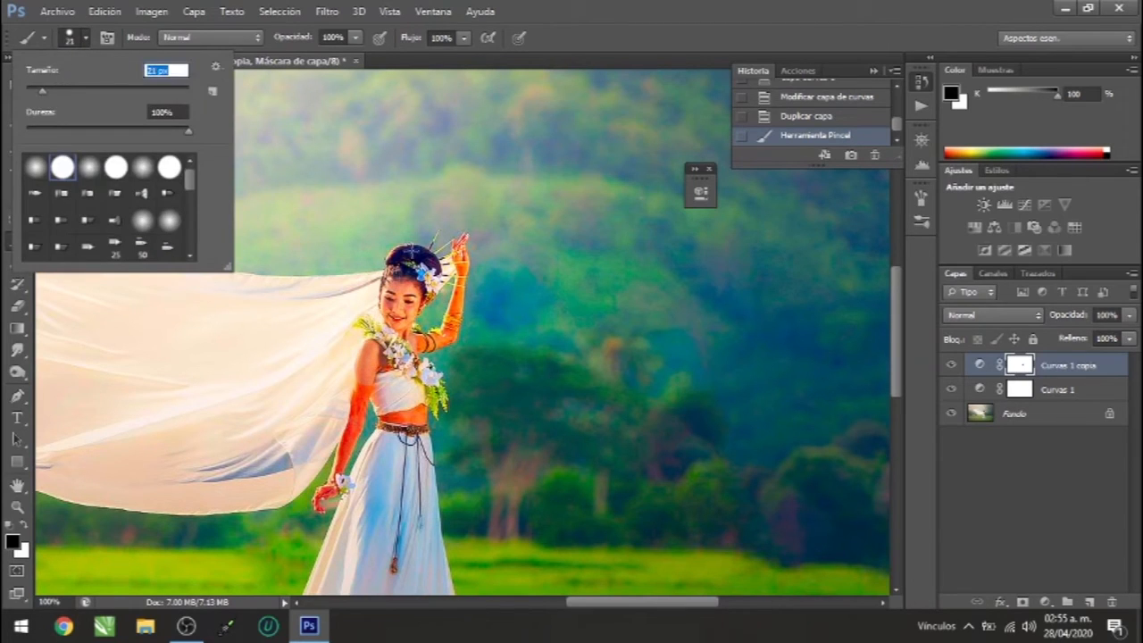
left_click(401, 281)
left_click_drag(366, 375, 321, 499)
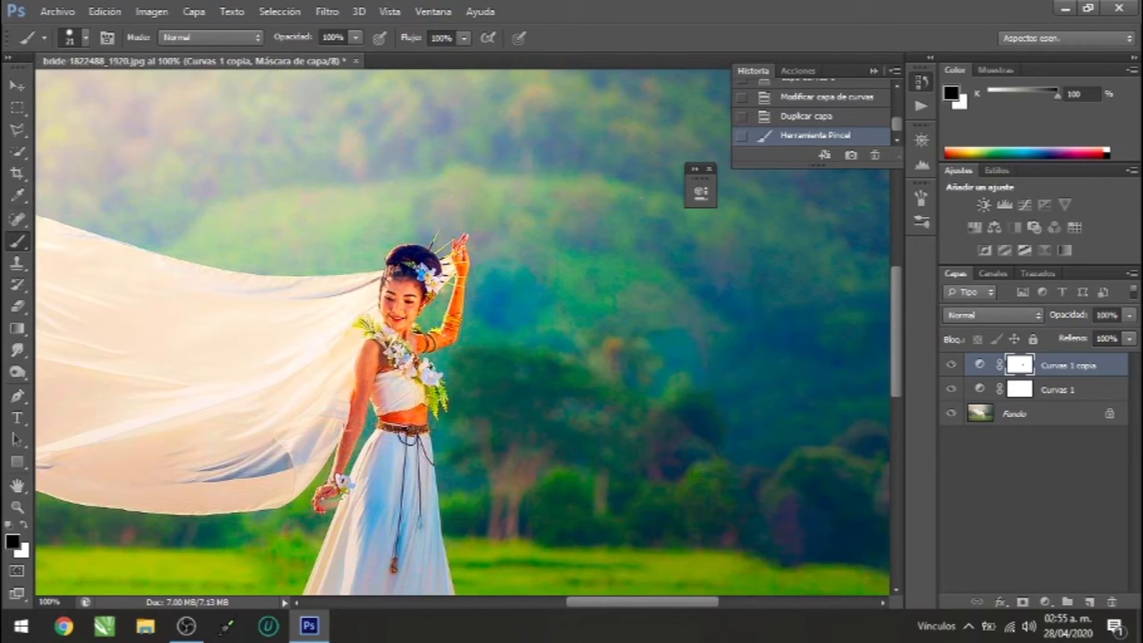
mouse_move(408, 413)
left_mouse_down()
mouse_move(420, 406)
mouse_move(414, 423)
mouse_move(401, 414)
left_mouse_up()
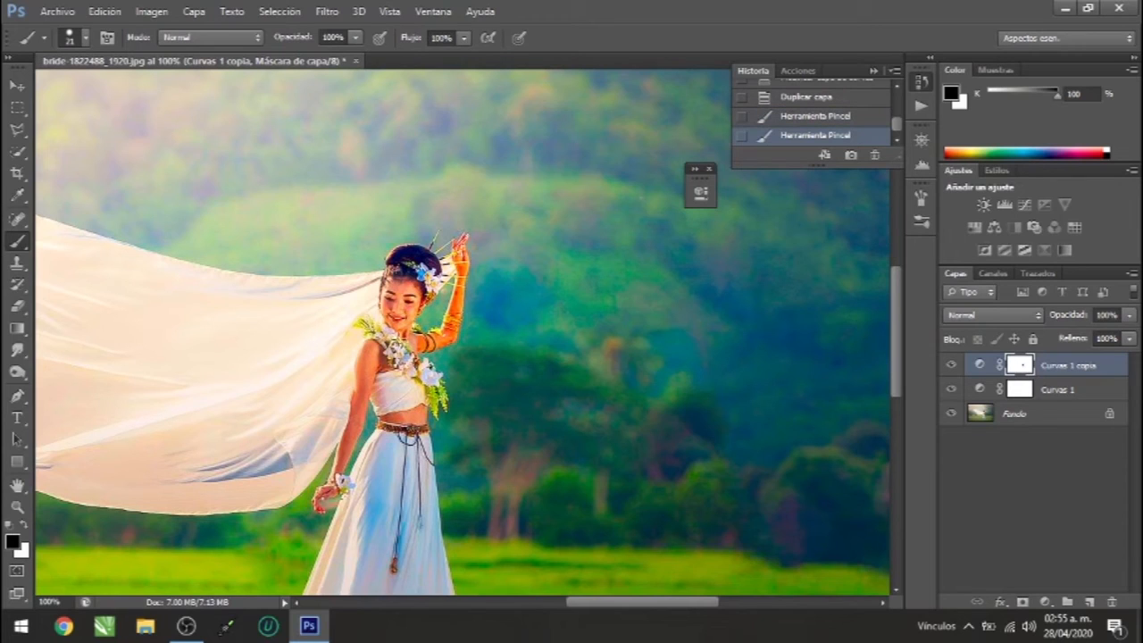
mouse_move(446, 339)
left_mouse_down()
mouse_move(462, 238)
mouse_move(447, 339)
mouse_move(397, 349)
mouse_move(390, 393)
mouse_move(382, 386)
left_mouse_up()
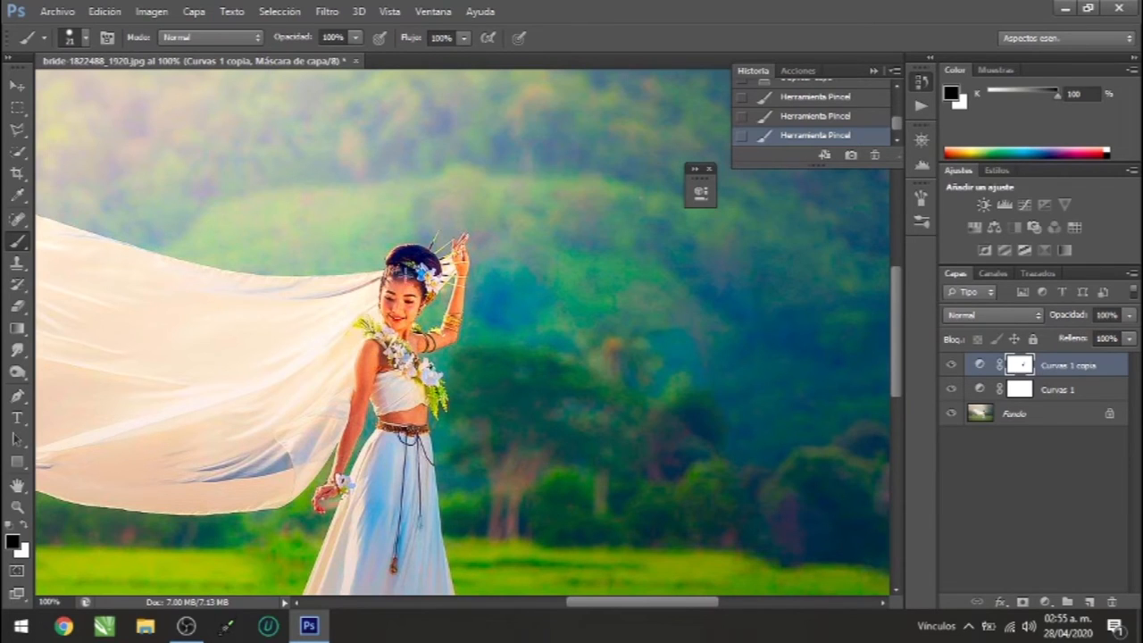
left_click_drag(399, 337, 402, 350)
Paint the woman's skin black on the Curvas 1 layer mask, and switch the foreground color to white.
left_click(1020, 393)
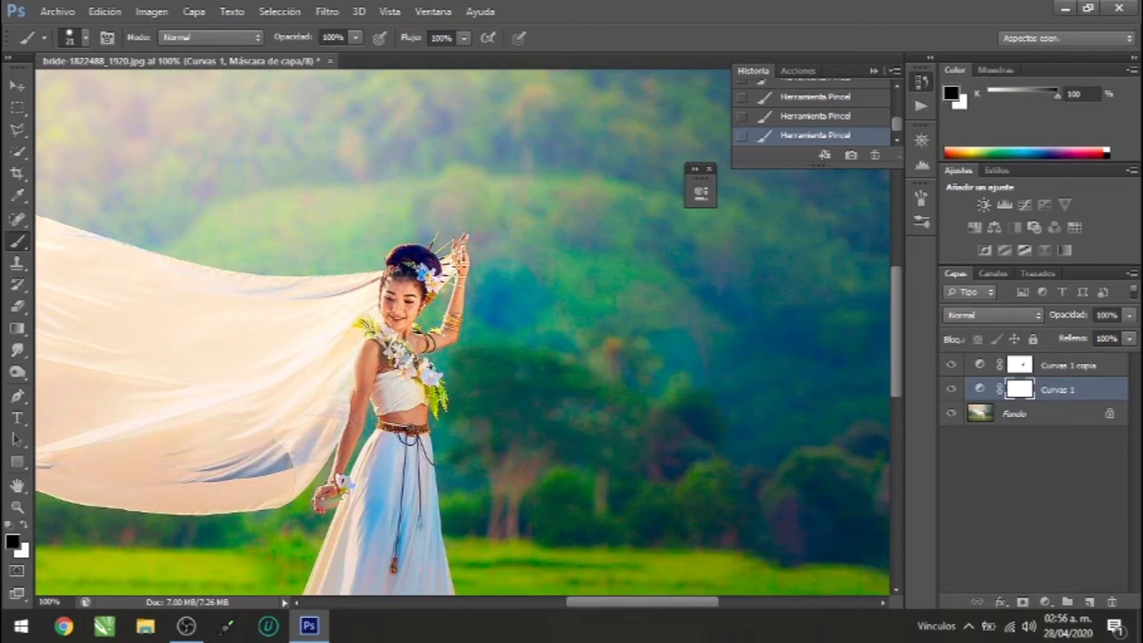
left_click(451, 334)
left_click(25, 526)
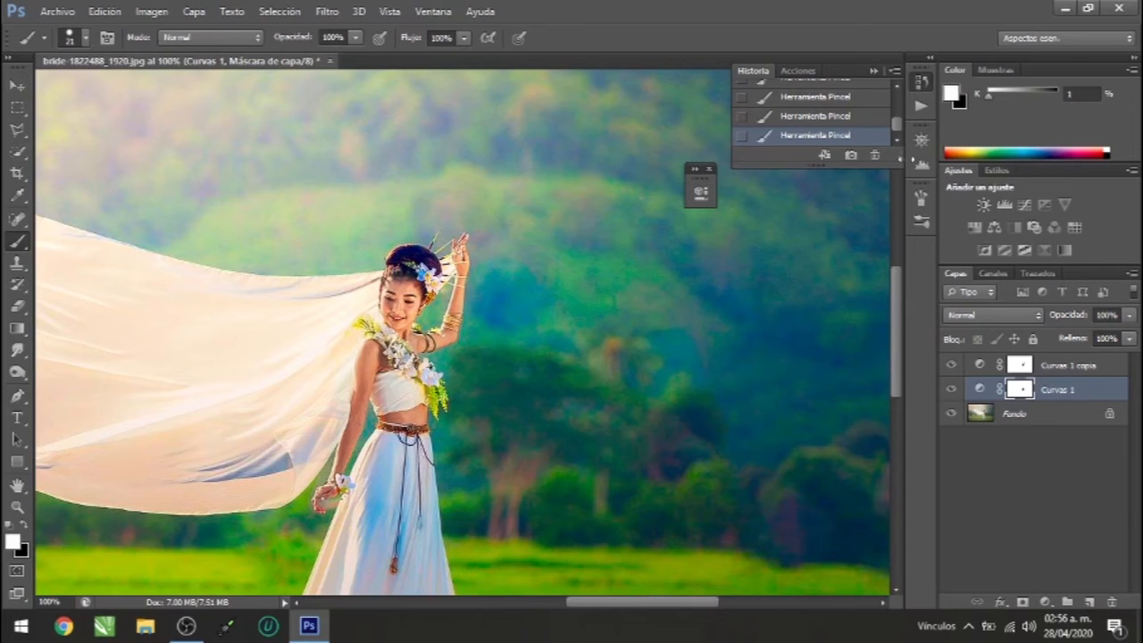
View the whole photo and toggle both Curvas layers off and on to compare the colors before and after.
left_click(922, 143)
left_click_drag(832, 229, 831, 229)
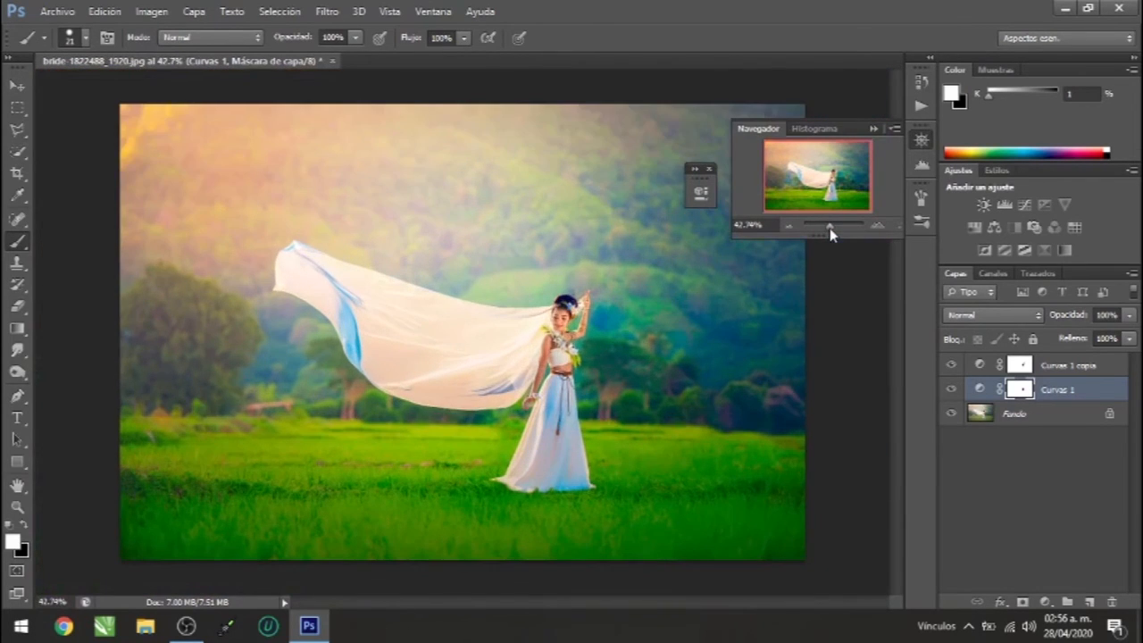
left_click(951, 364)
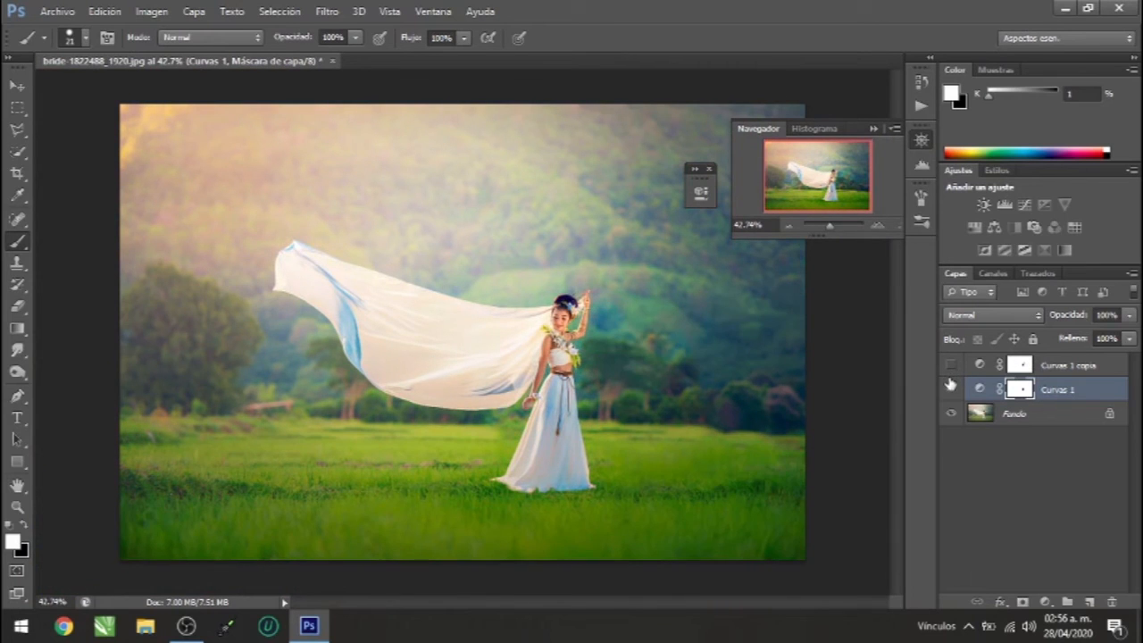
left_click(951, 389)
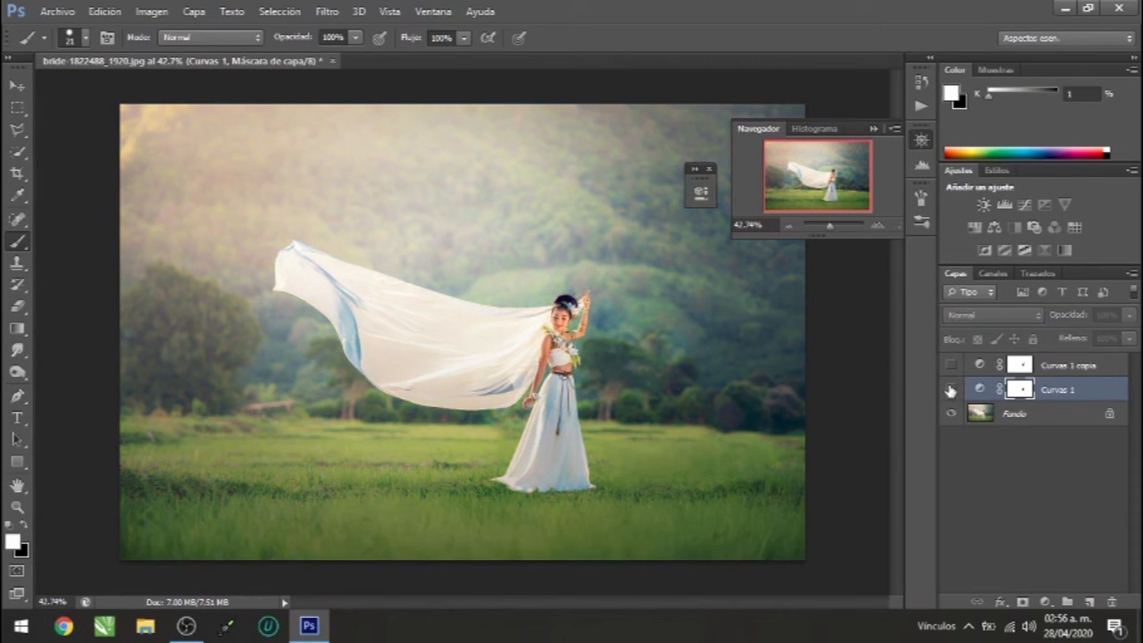
left_click(951, 390)
left_click(951, 364)
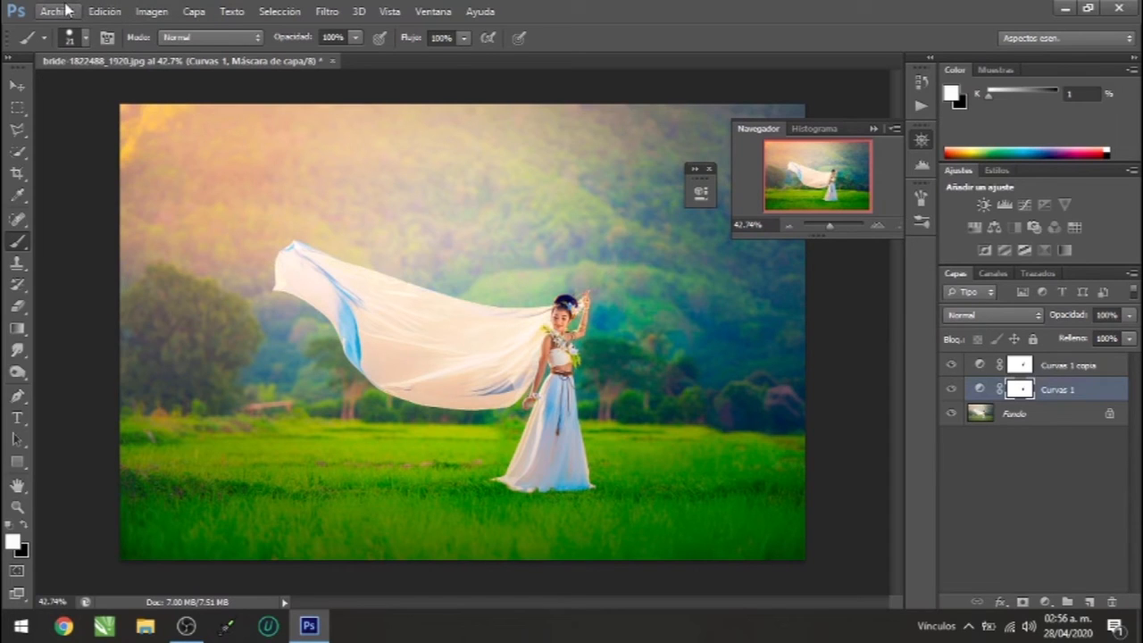
left_click(191, 11)
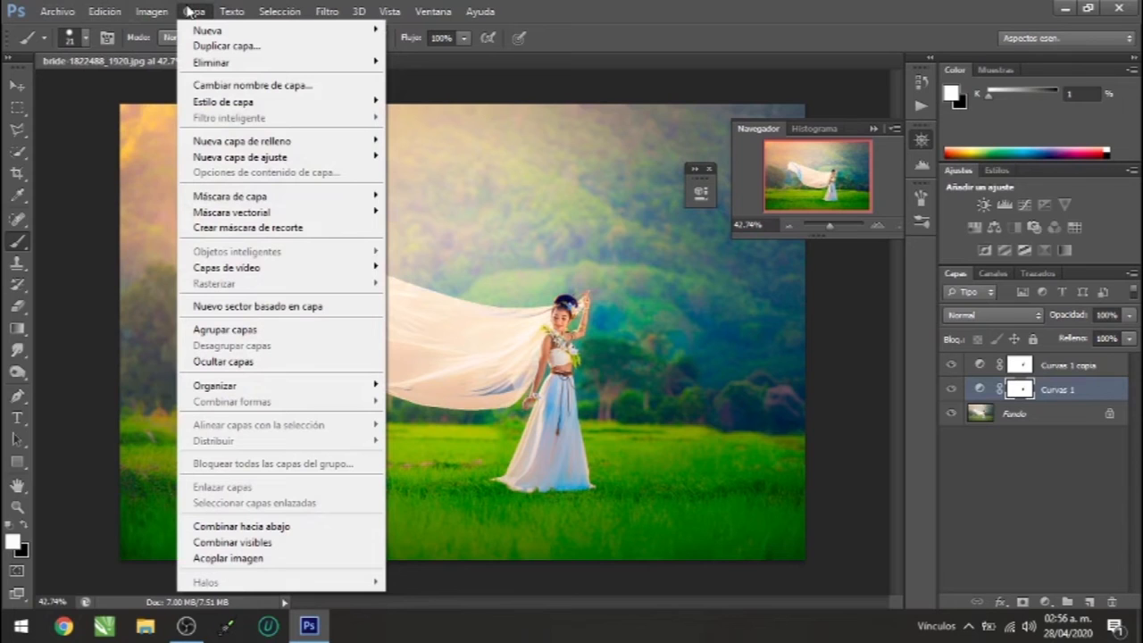
mouse_move(161, 11)
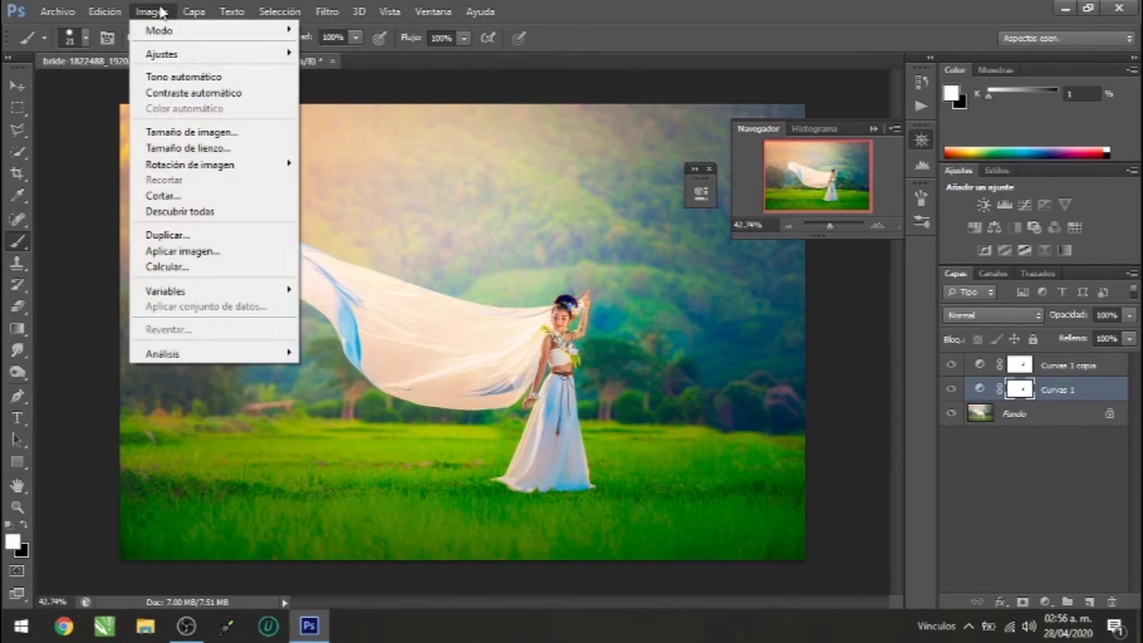
mouse_move(110, 11)
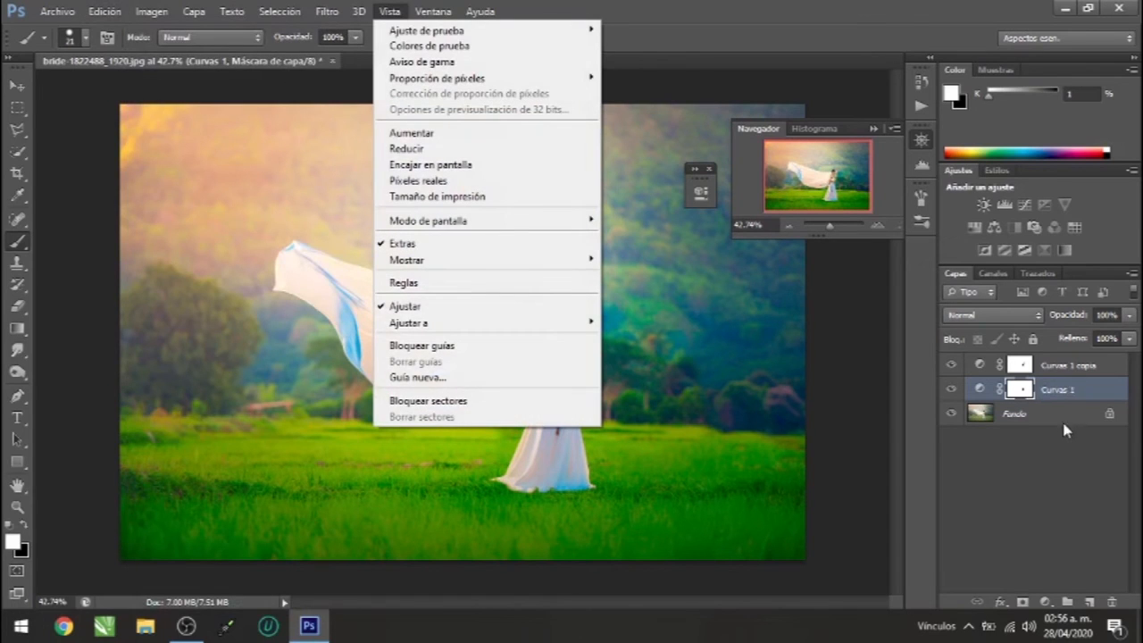
left_click(1065, 429)
Merge the Curvas 1 copia, Curvas 1 and Fondo layers into a single layer.
left_click(1023, 363)
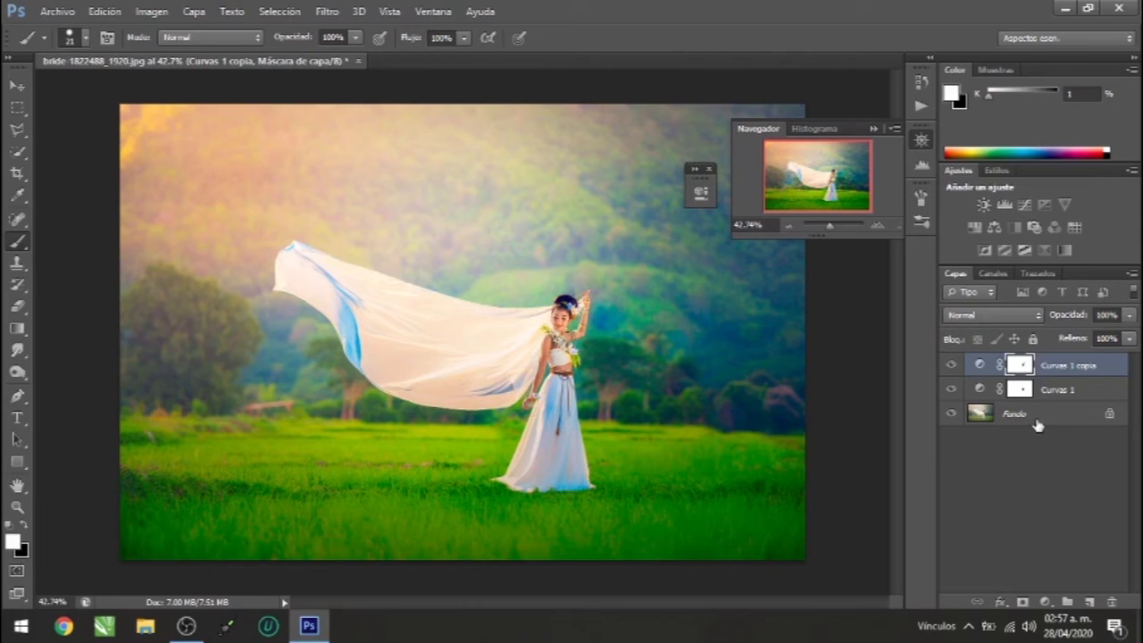
left_click(1036, 418, "shift")
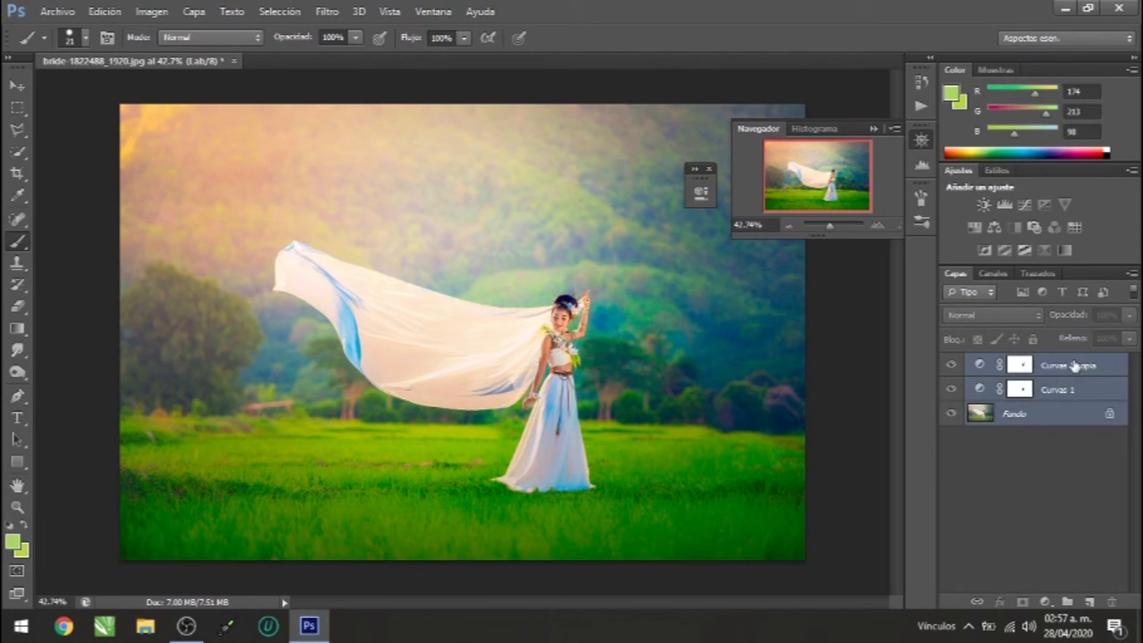
right_click(1020, 418)
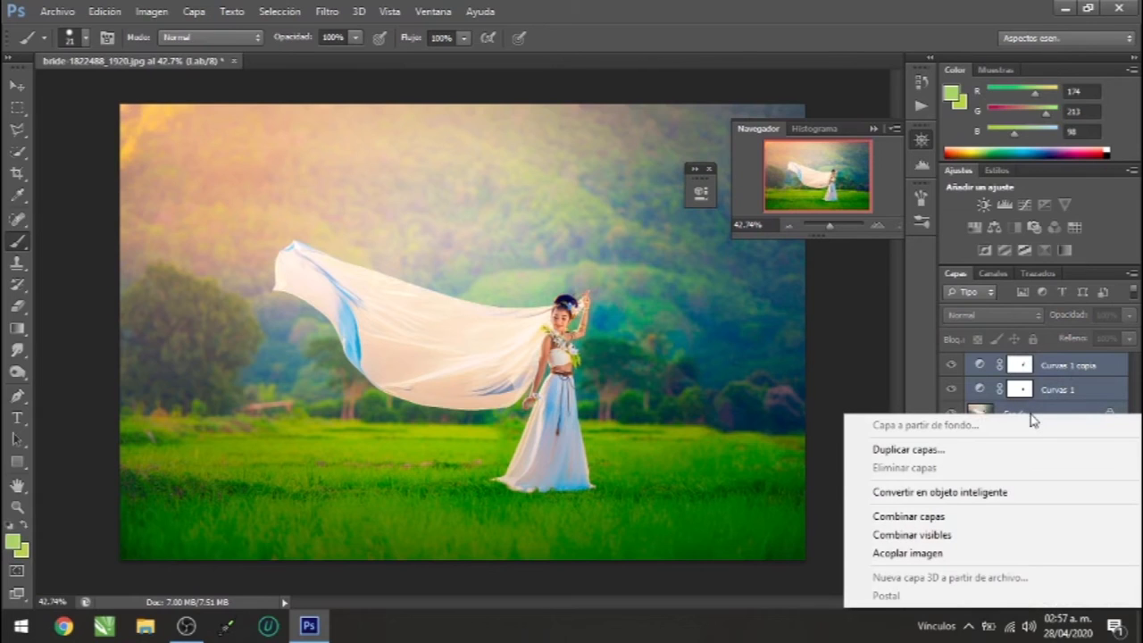
left_click(931, 518)
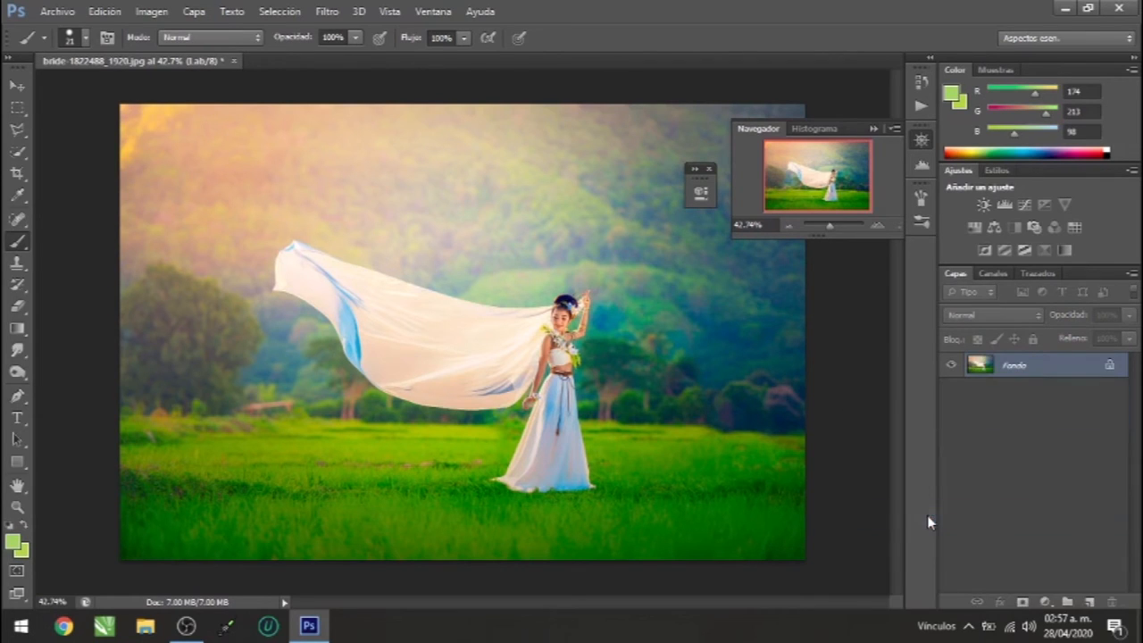
Convert the merged bride photo from Lab to Color RGB mode.
left_click(150, 12)
mouse_move(236, 33)
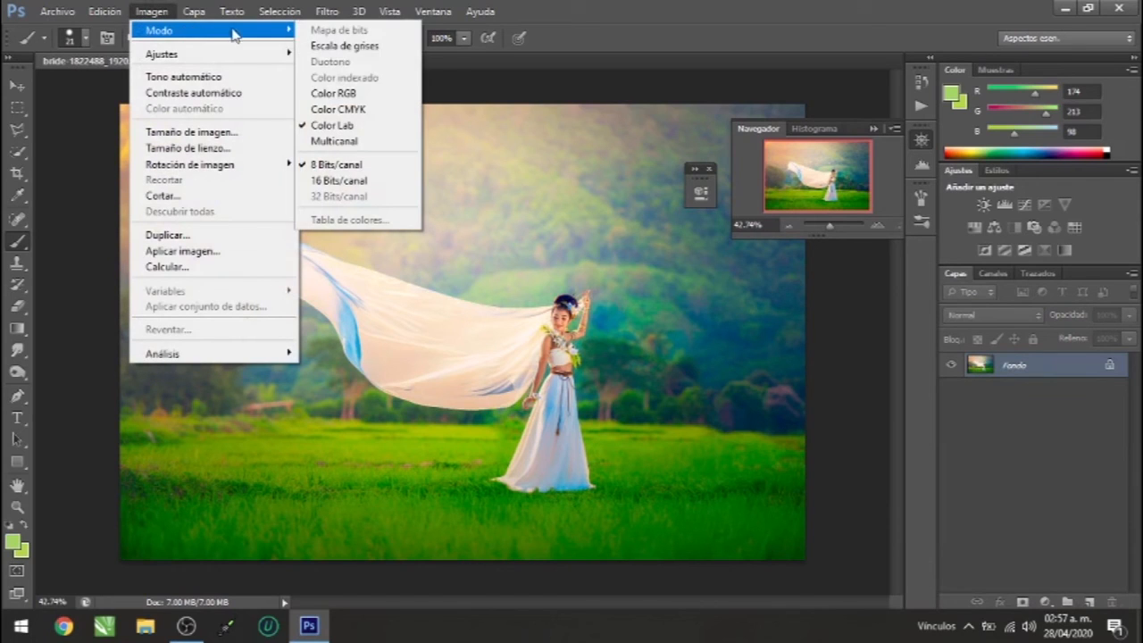
left_click(330, 95)
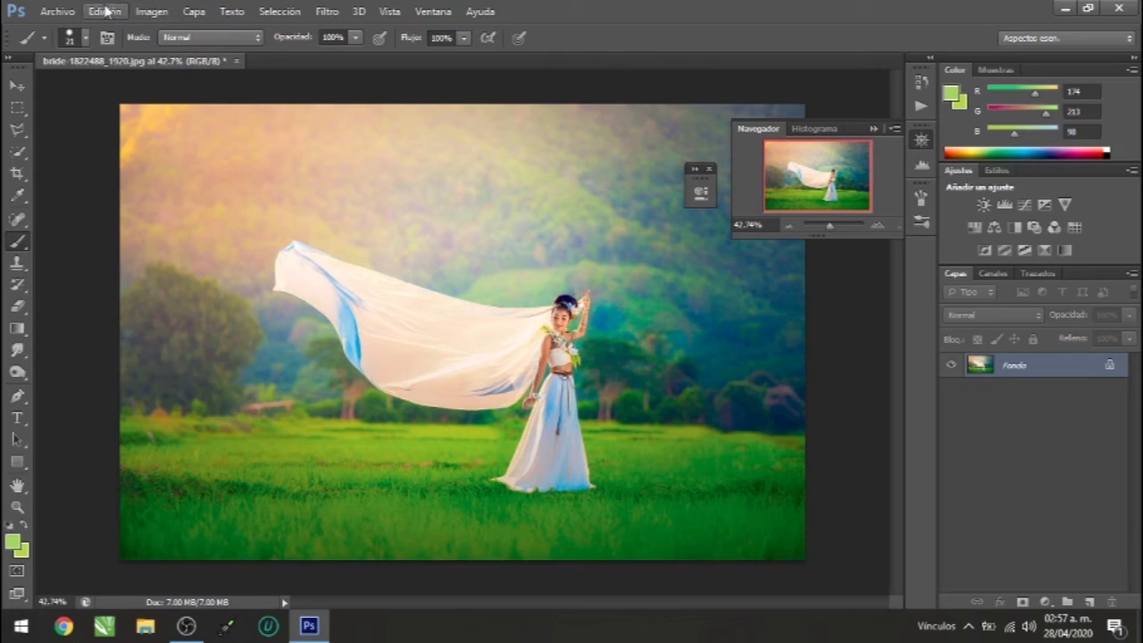
Save the bride photo in the COLOR folder as a JPEG named 4, with quality 12 (Máxima) and progressive format.
left_click(74, 11)
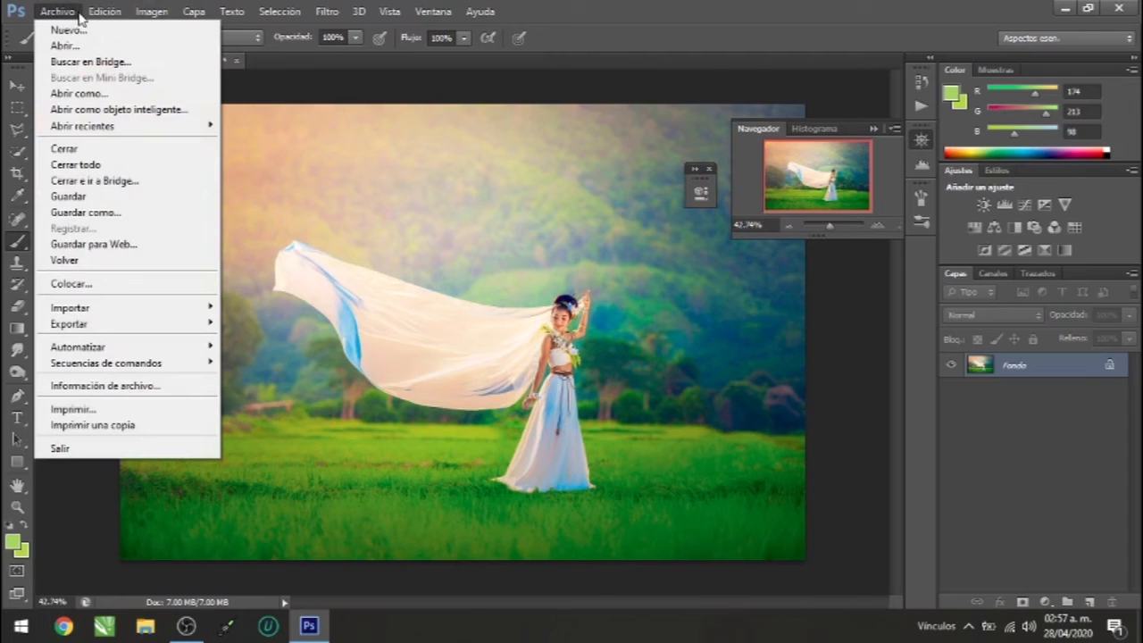
left_click(90, 214)
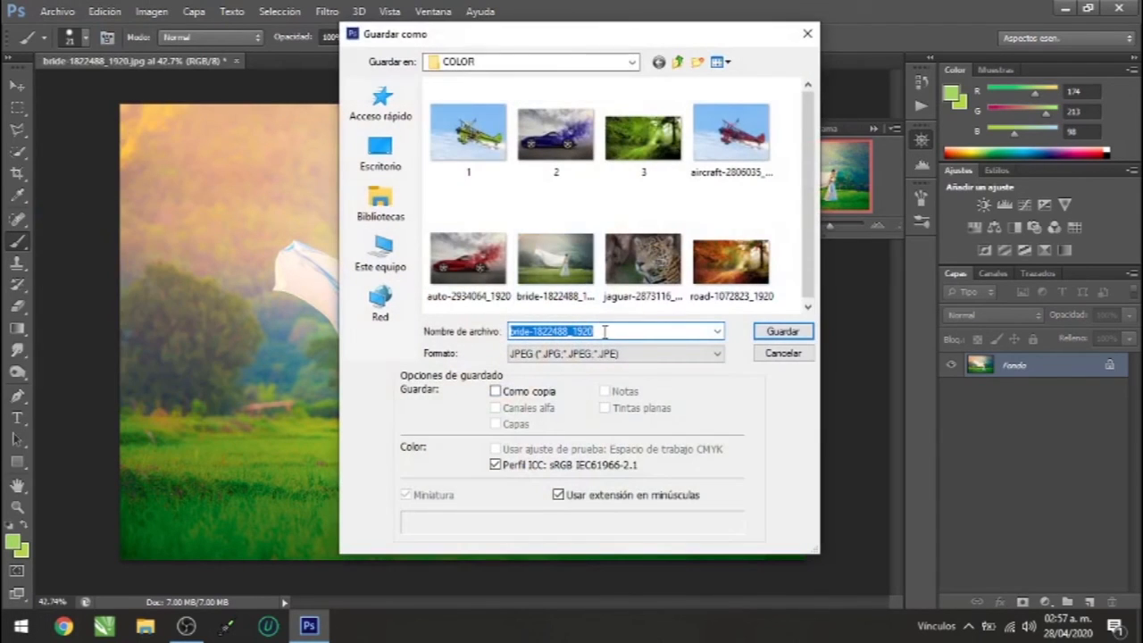
left_click(605, 332)
left_click_drag(604, 331, 506, 332)
type("4")
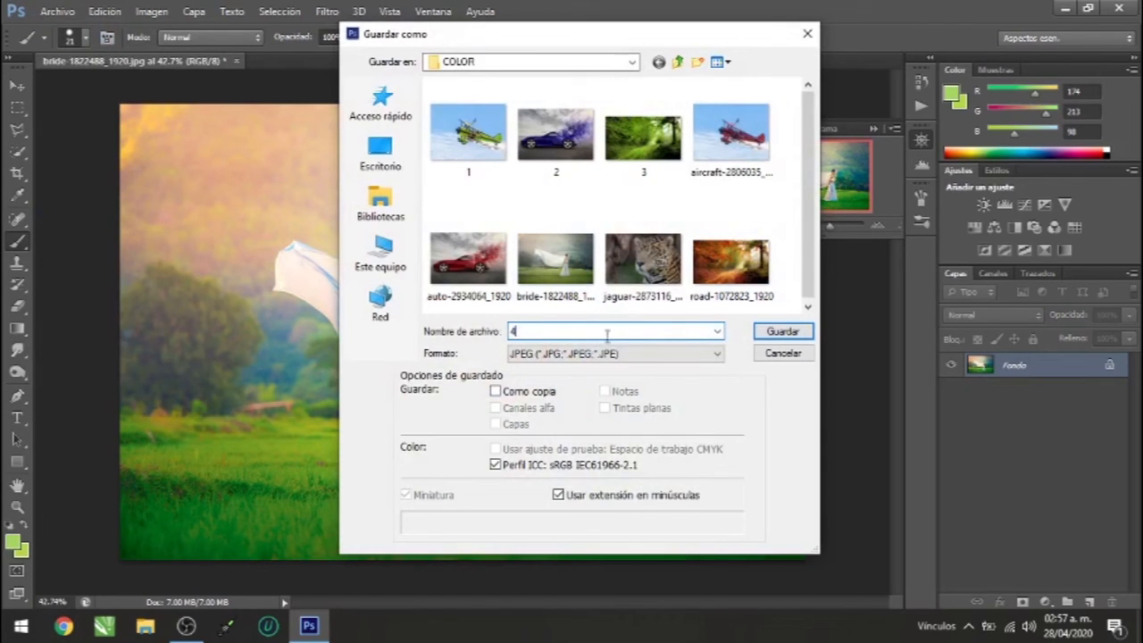
left_click(776, 331)
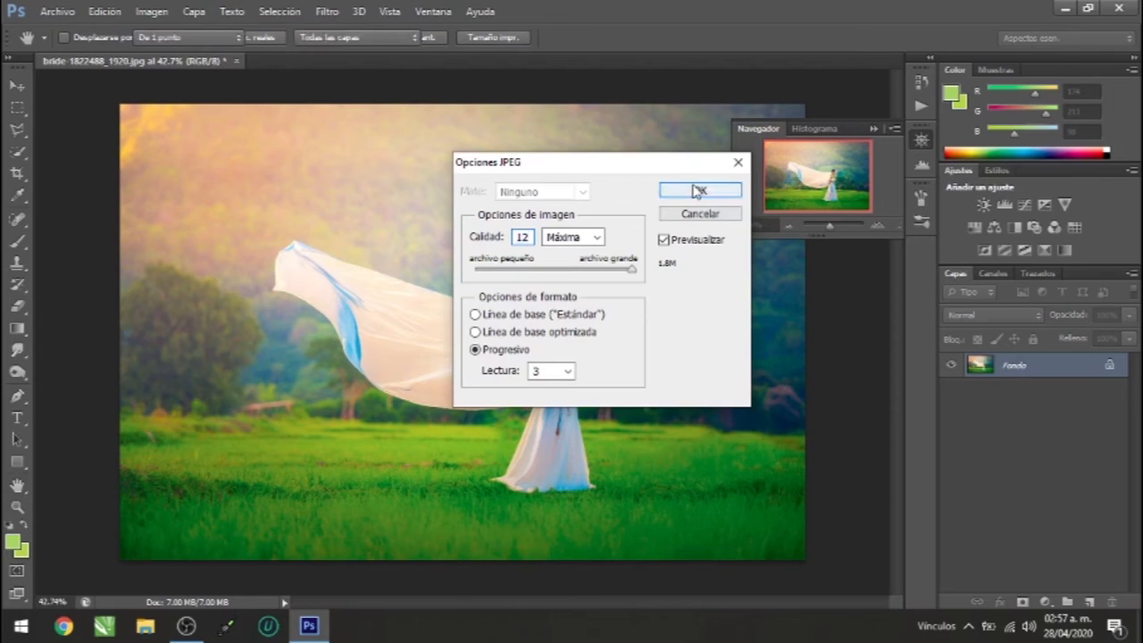
left_click(680, 189)
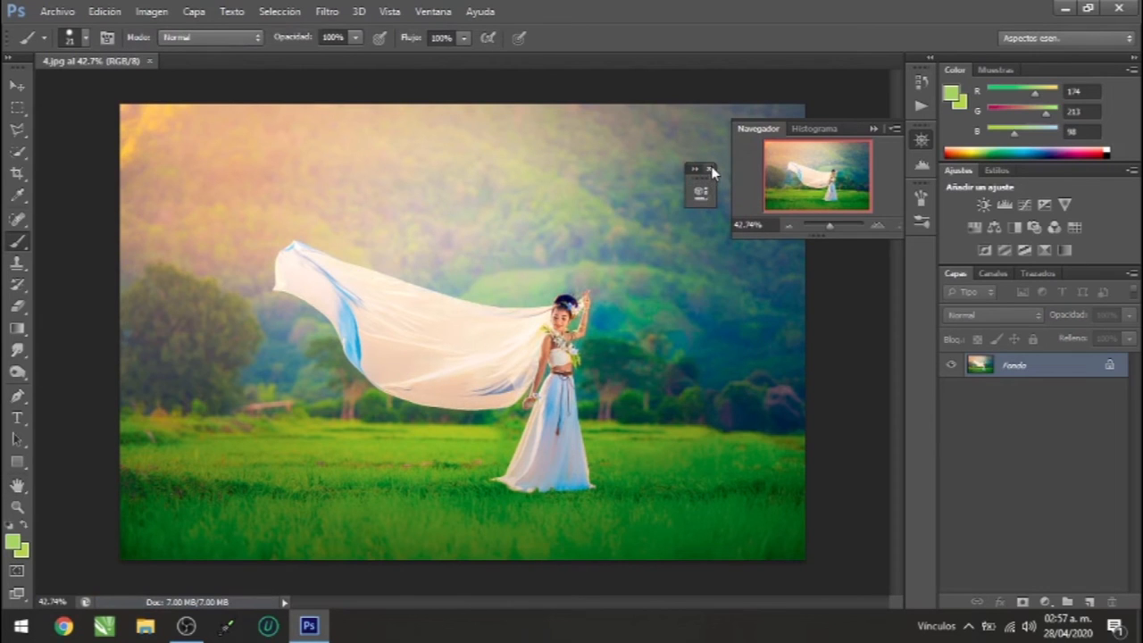
Close the floating properties panel and the bride photo, and open the jaguar photo from the COLOR folder.
left_click(709, 169)
left_click(150, 61)
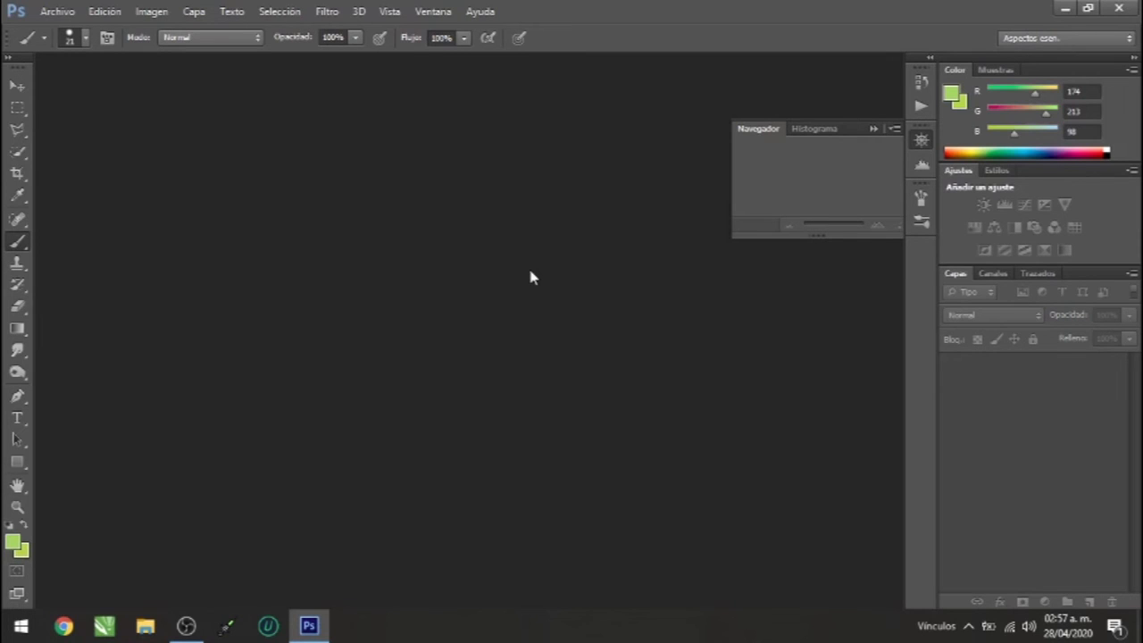
left_click(59, 12)
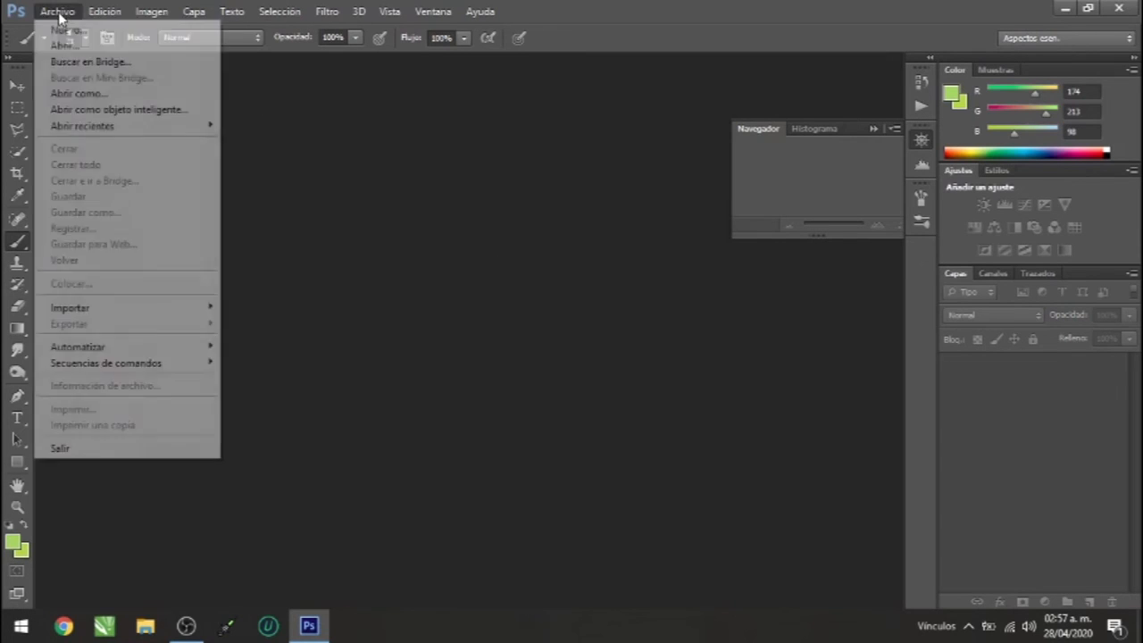
left_click(56, 43)
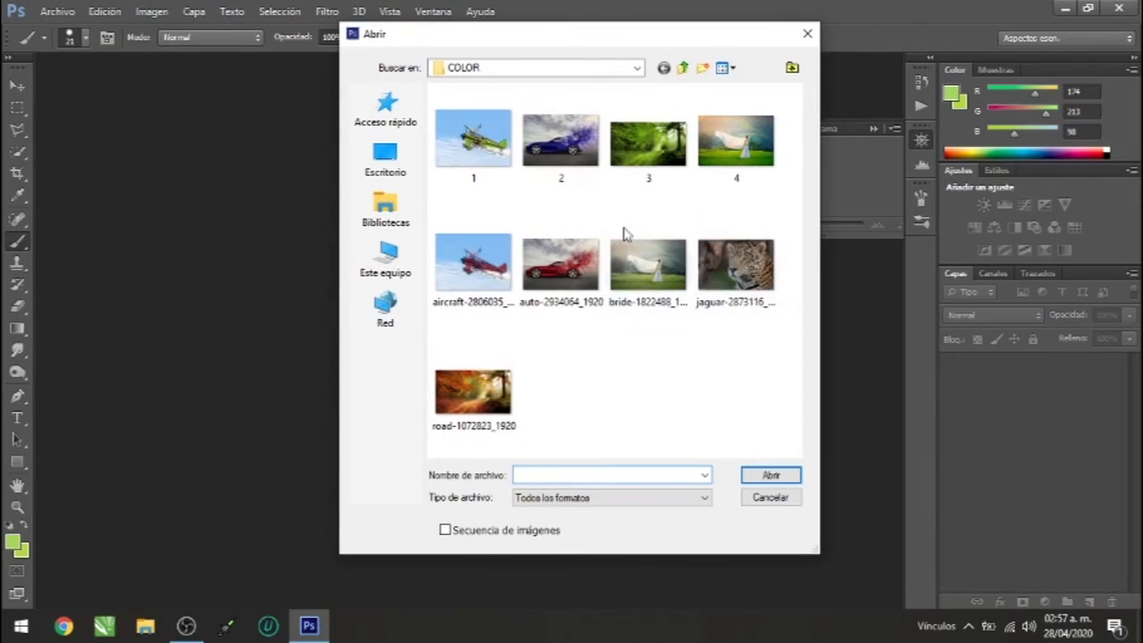
left_click(748, 272)
left_click(768, 478)
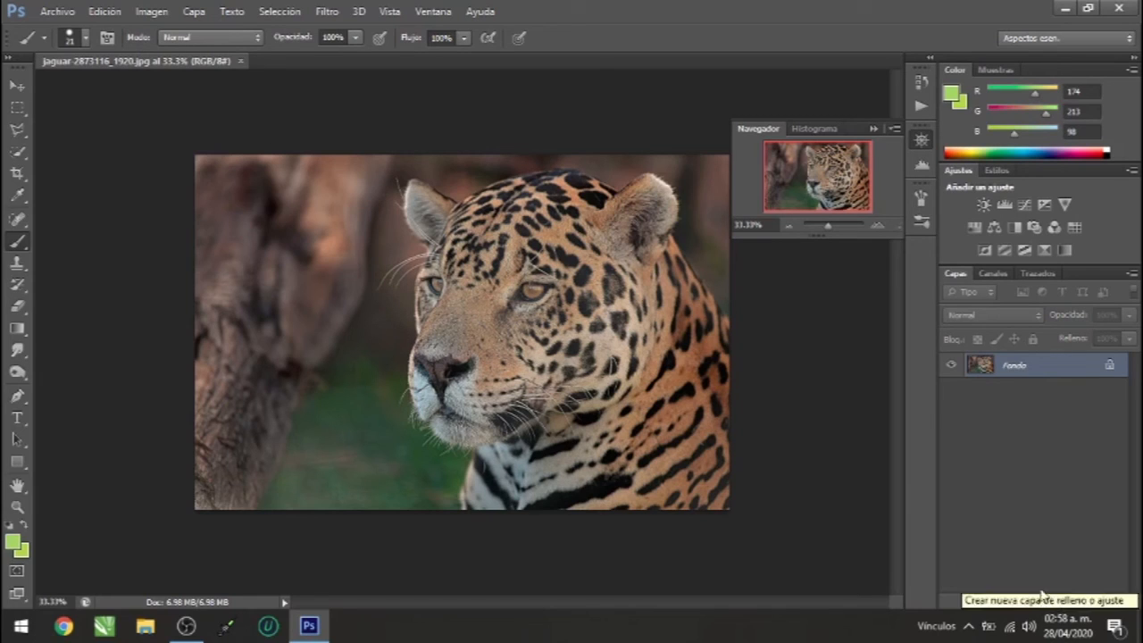
Duplicate the Fondo layer and add a Curvas adjustment layer above it, keeping its properties clear of the jaguar's face.
left_click_drag(1015, 365, 1089, 601)
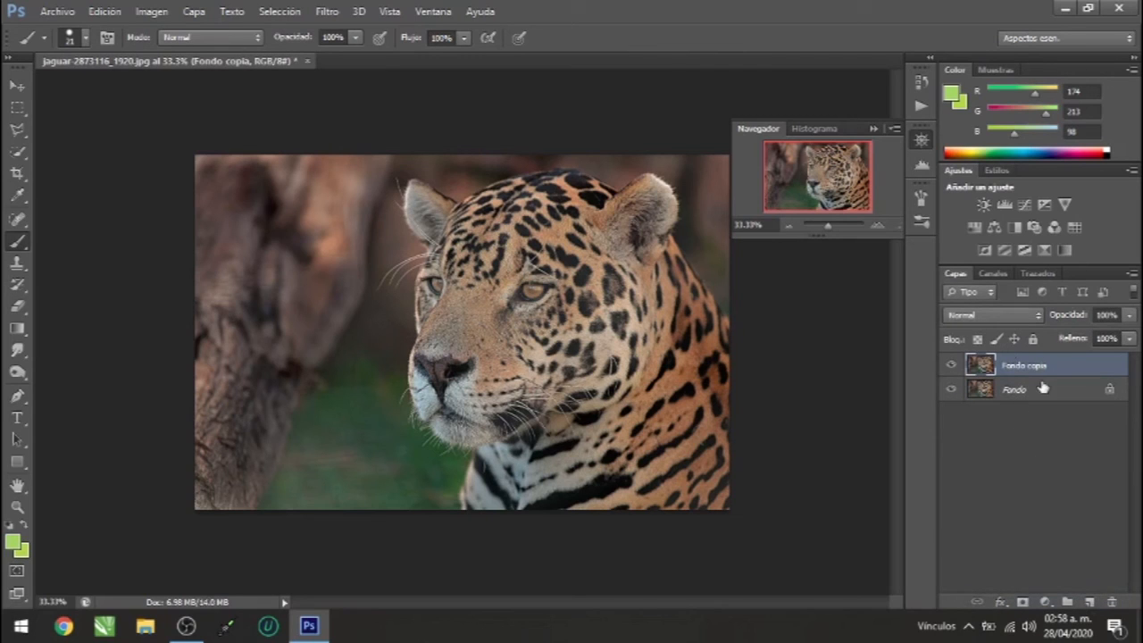
left_click(1047, 602)
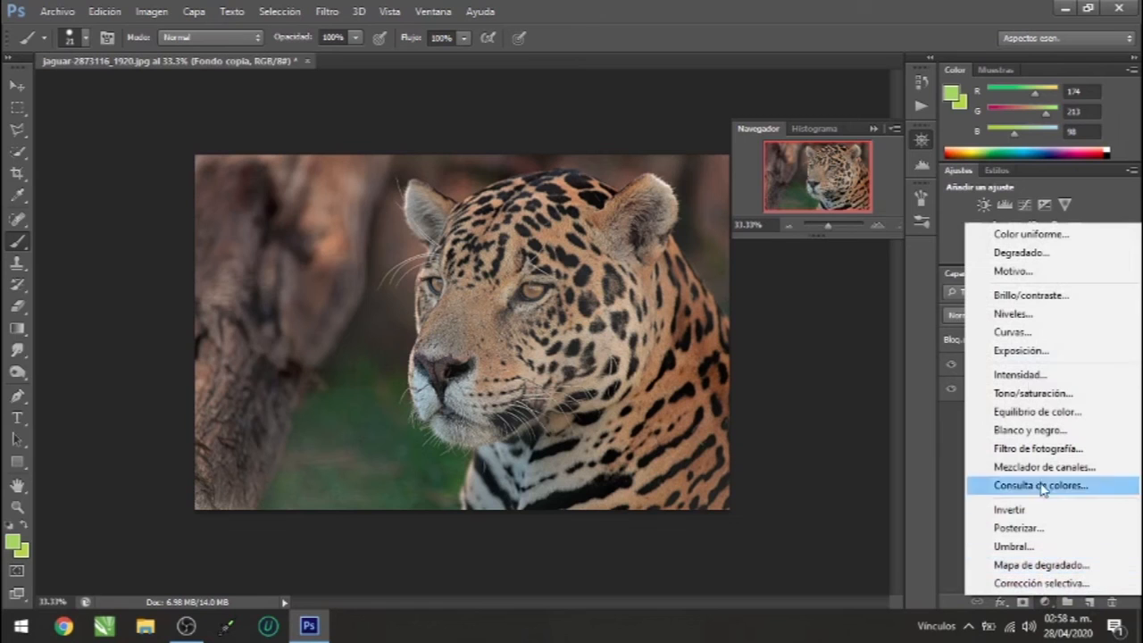
left_click(1018, 332)
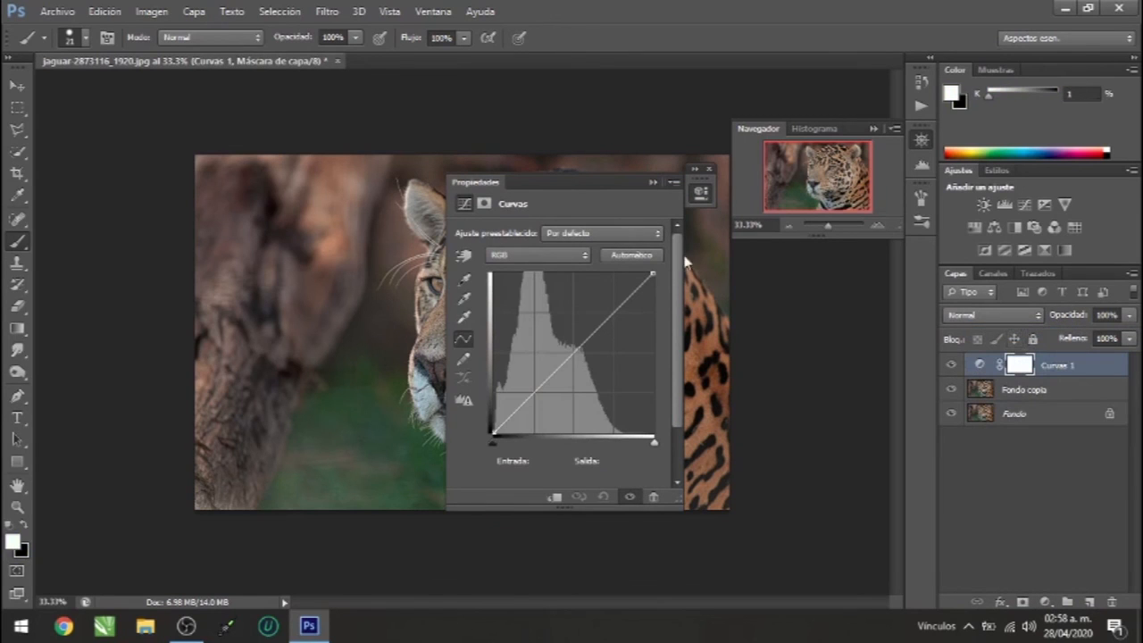
left_click_drag(578, 183, 804, 234)
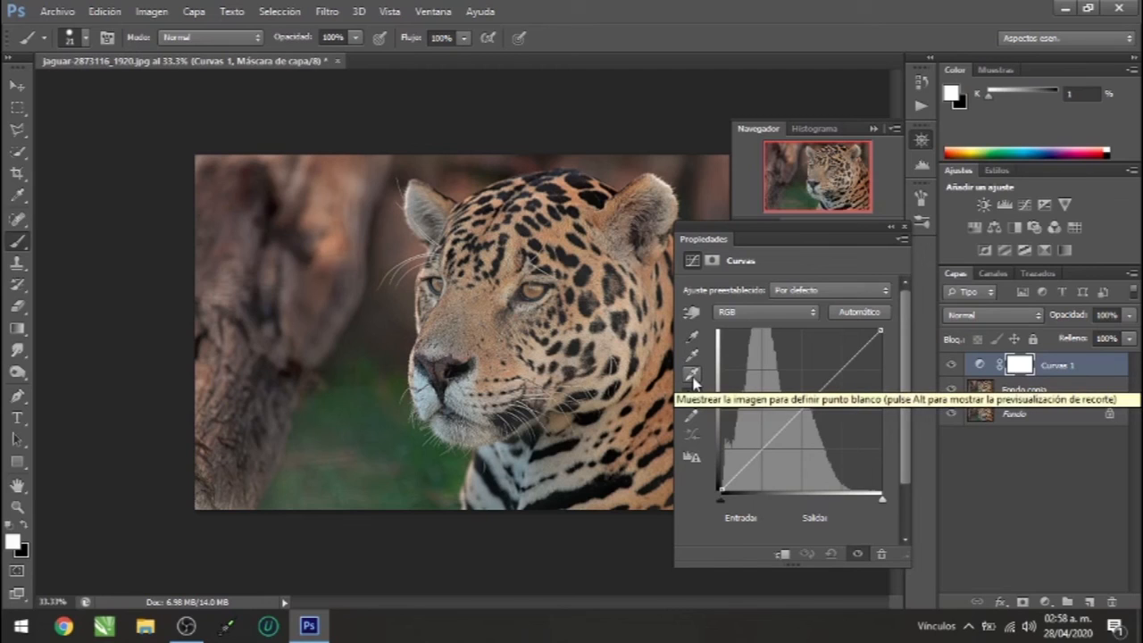
Sample the Curvas black point on the dark spot beside the jaguar's ear, a gray point, and the white point on its pale muzzle fur.
left_click(692, 339)
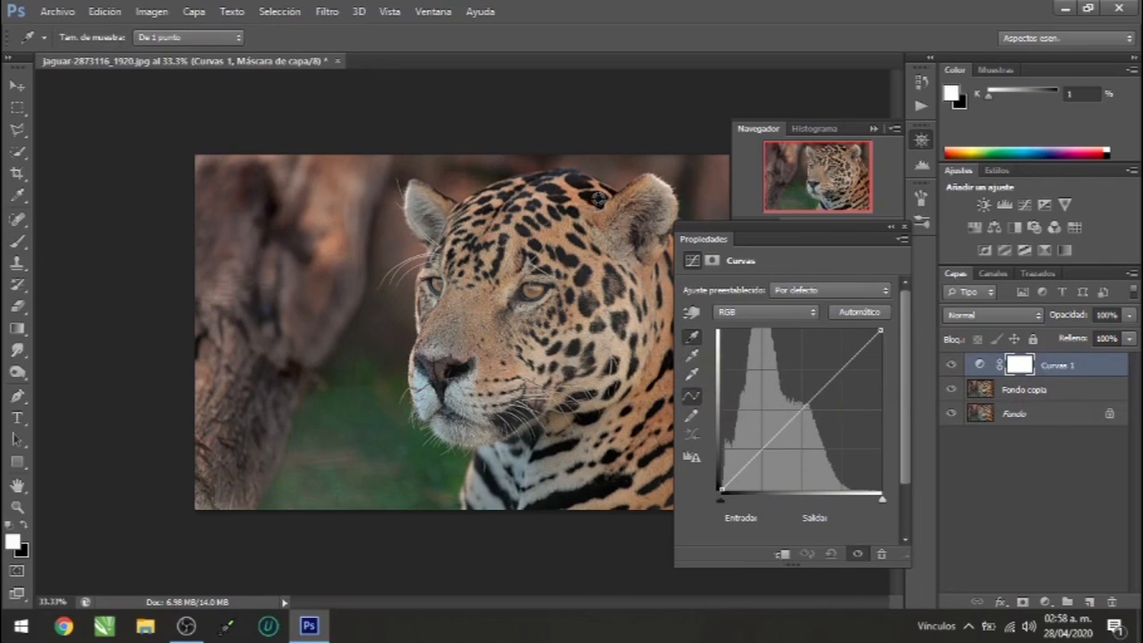
left_click(597, 200)
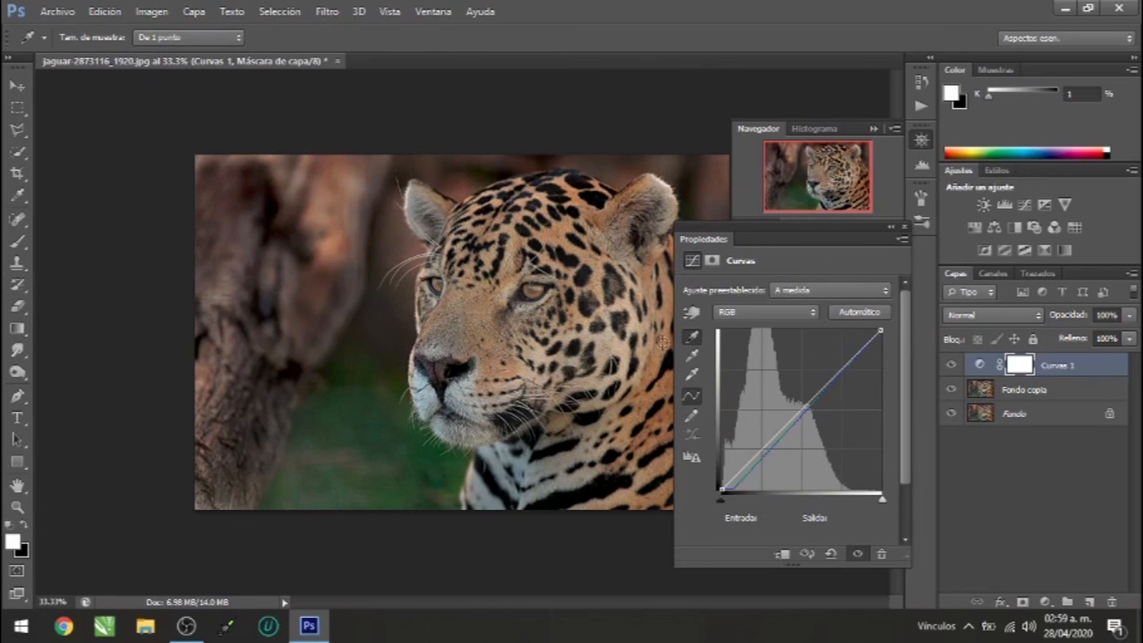
left_click(692, 355)
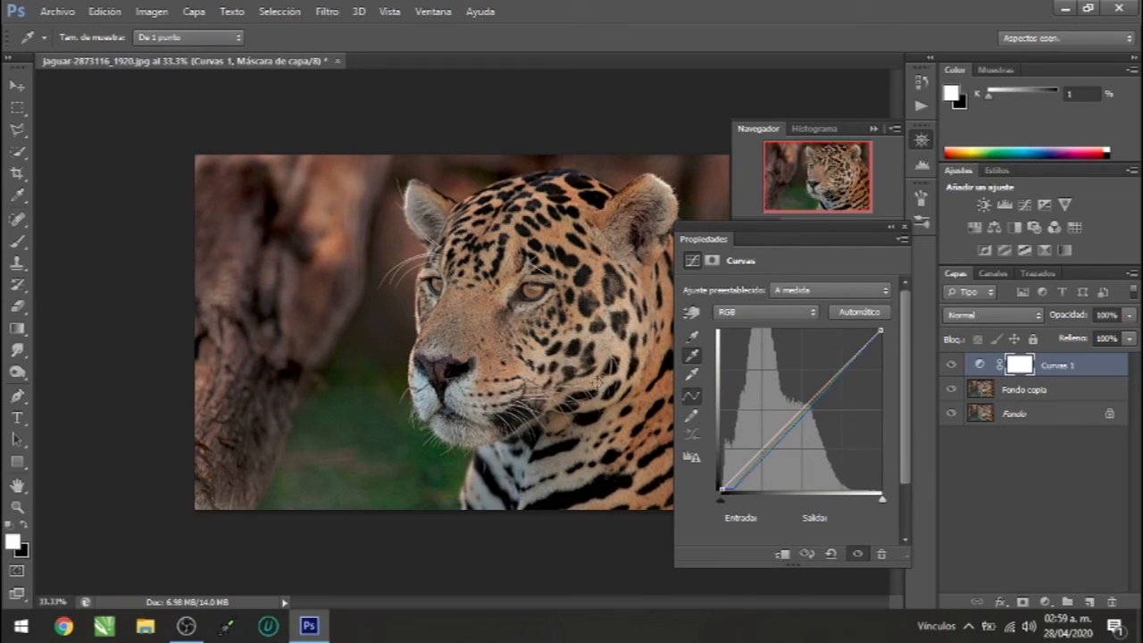
left_click(692, 374)
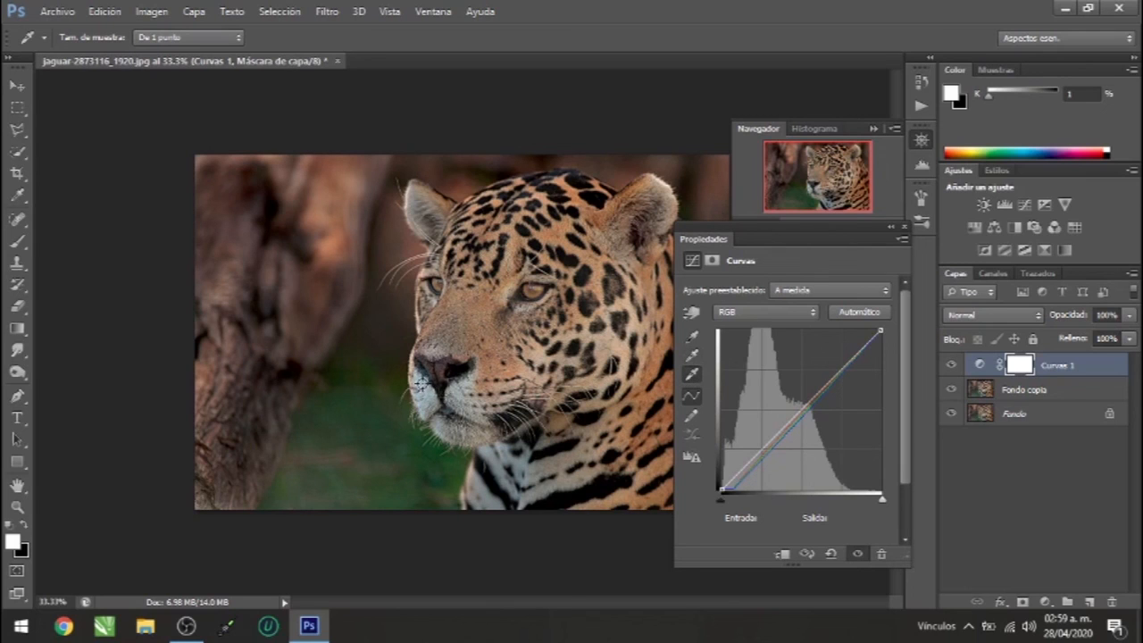
left_click(419, 383)
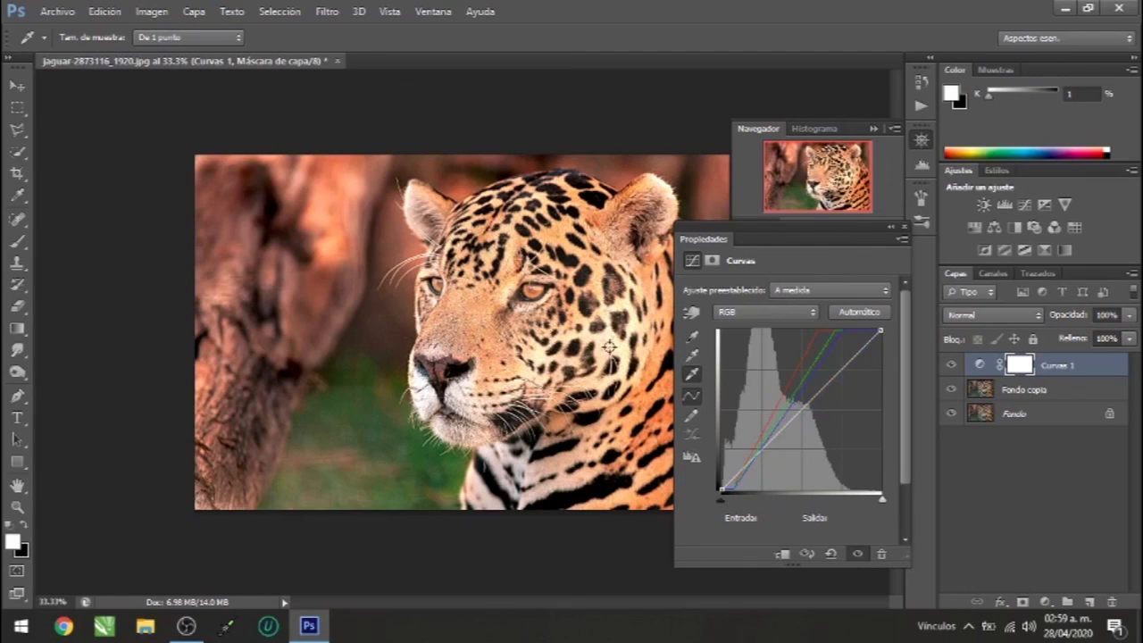
left_click_drag(764, 237, 811, 256)
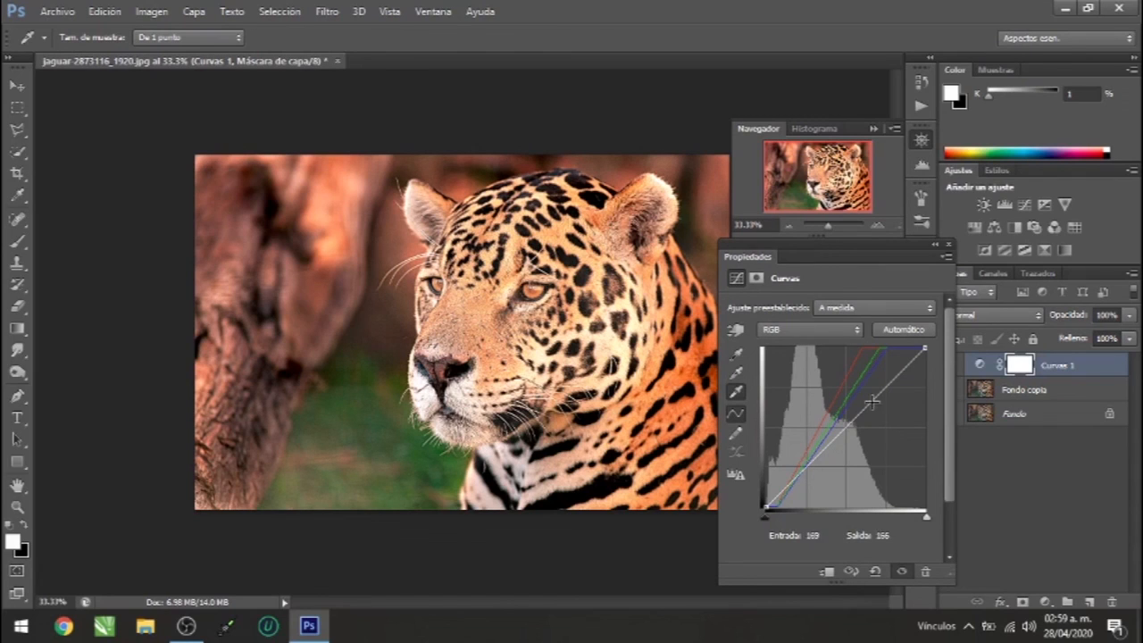
left_click(933, 246)
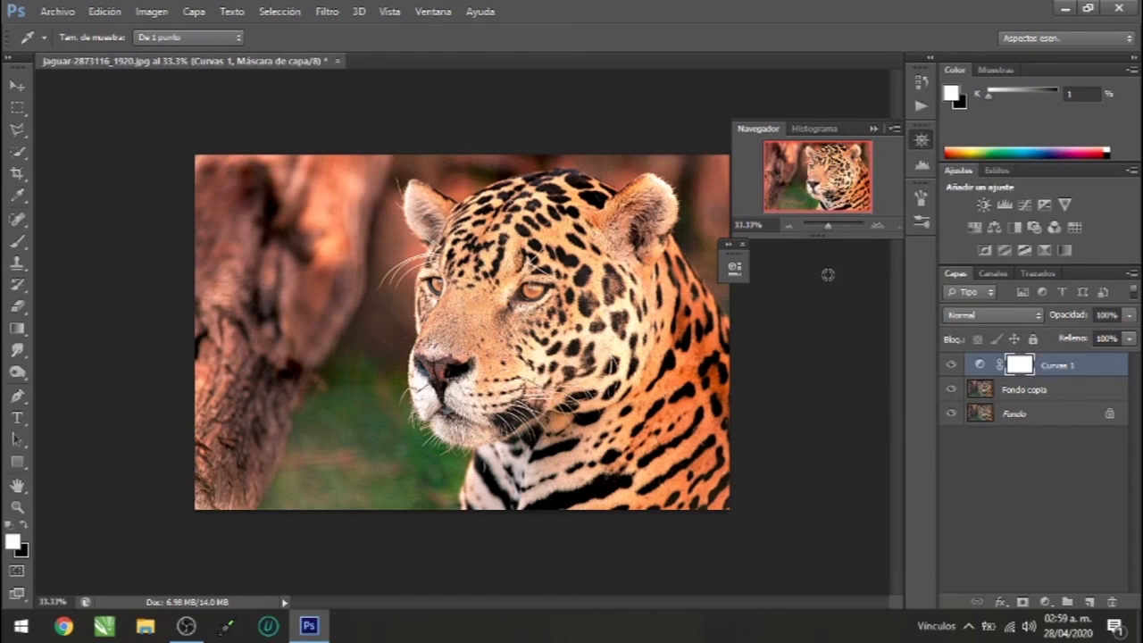
Check the jaguar photo's color mode and save a JPEG copy named 5 in the COLOR folder with quality 12 (Máxima).
left_click(154, 11)
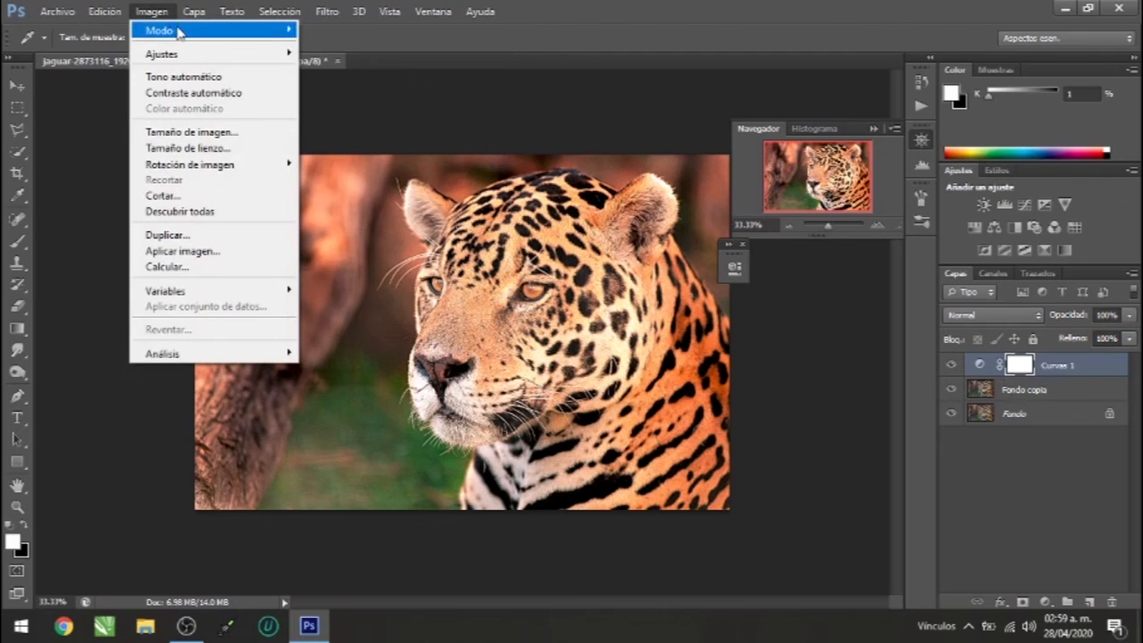
mouse_move(194, 34)
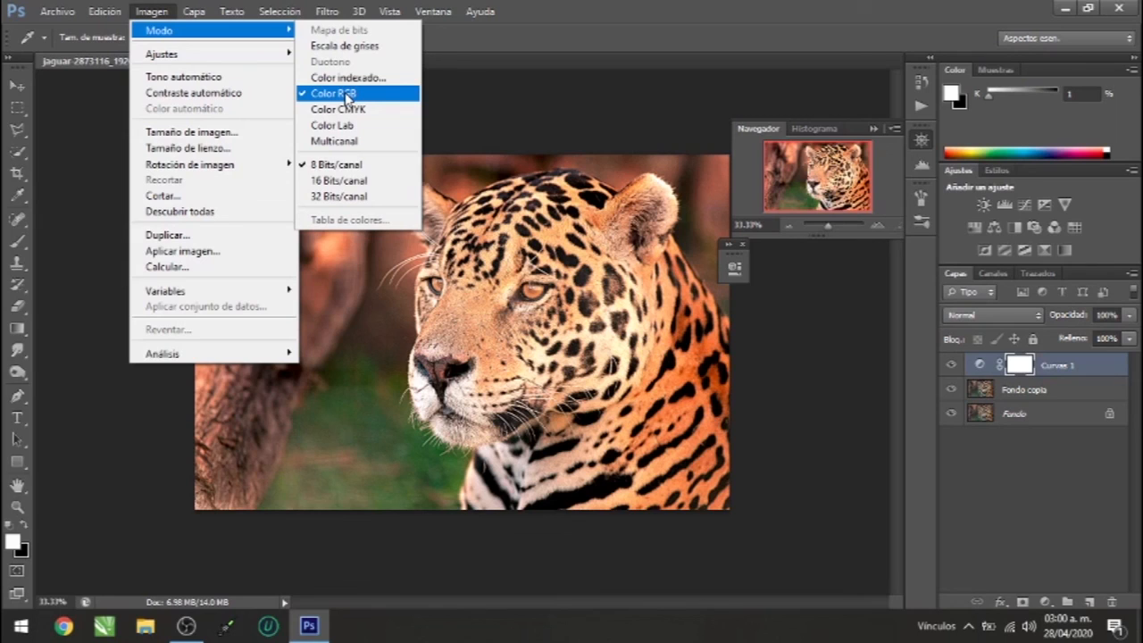
left_click(56, 13)
left_click(56, 12)
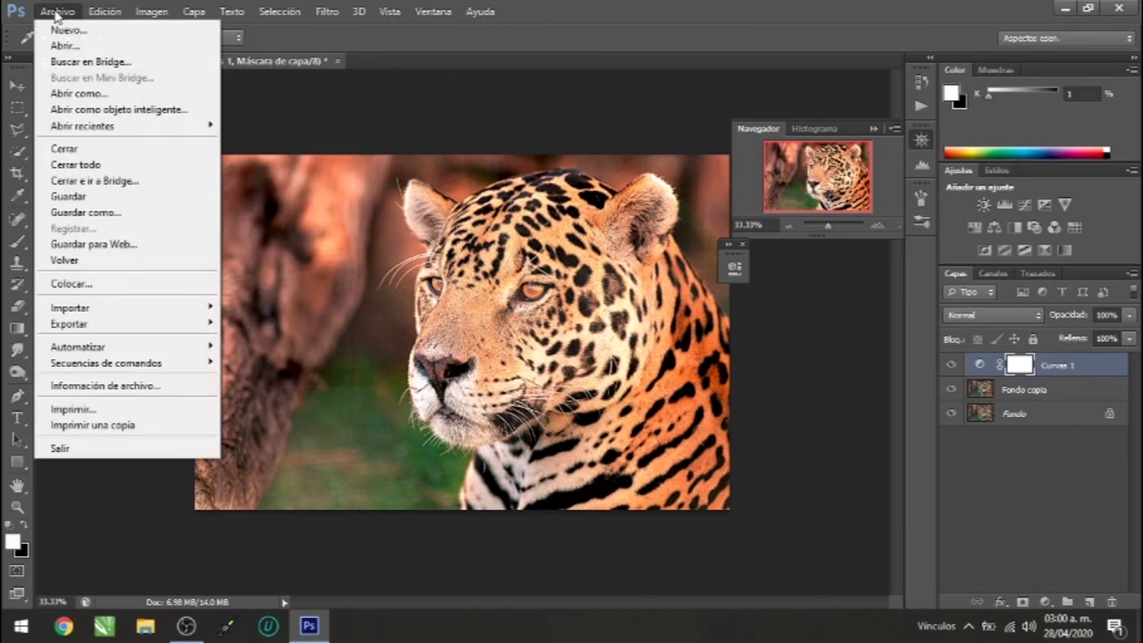
left_click(105, 209)
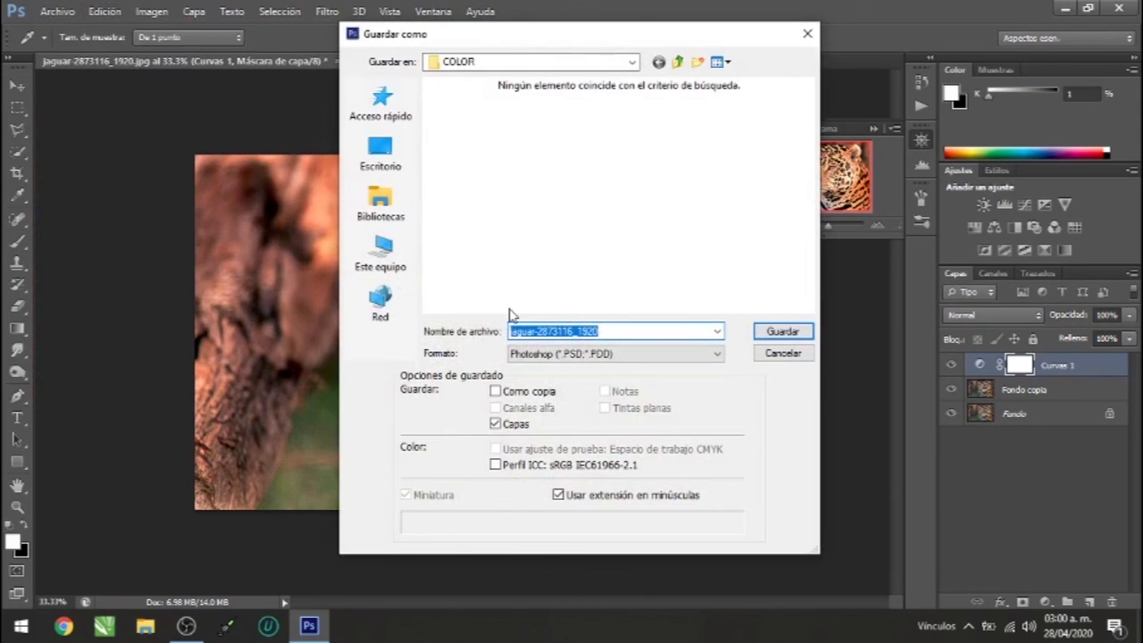
left_click(575, 355)
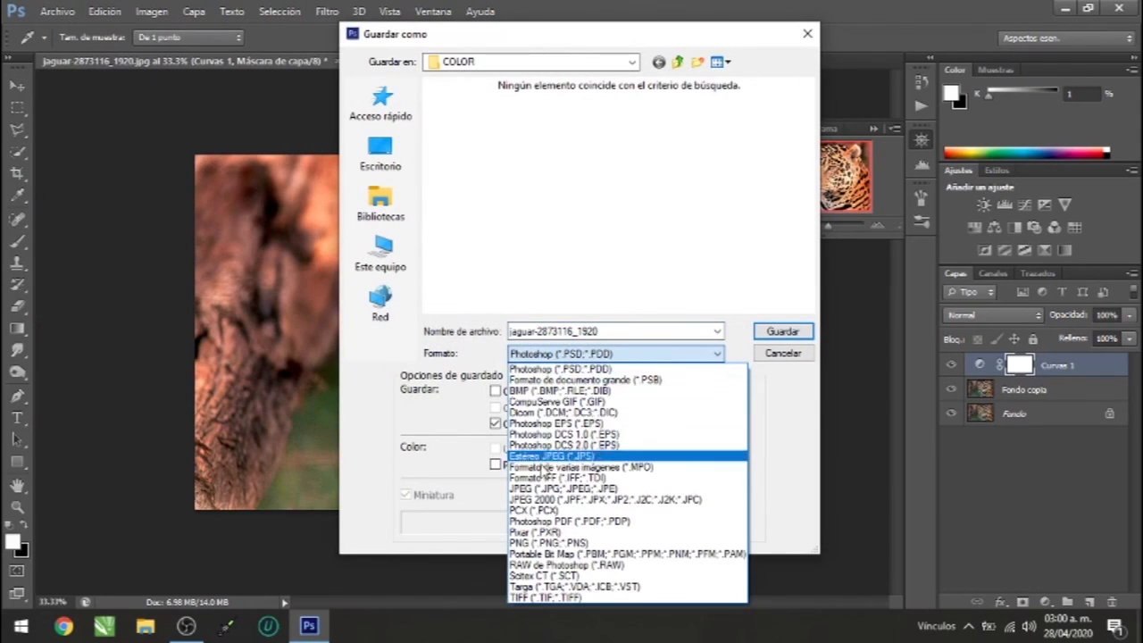
left_click(545, 490)
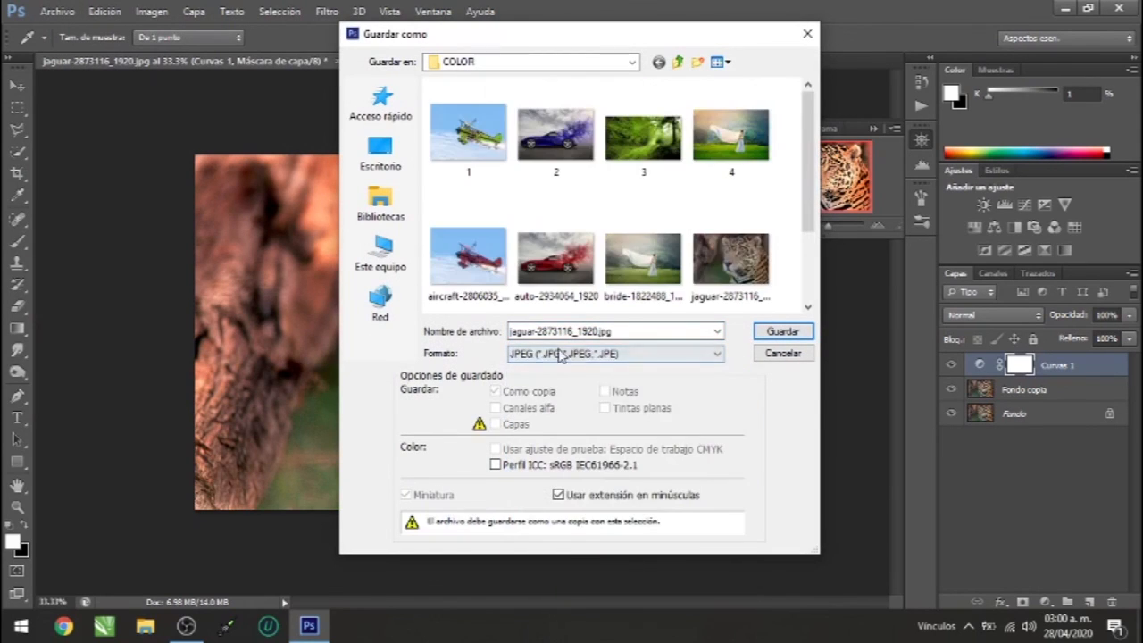
double_click(612, 331)
type("5")
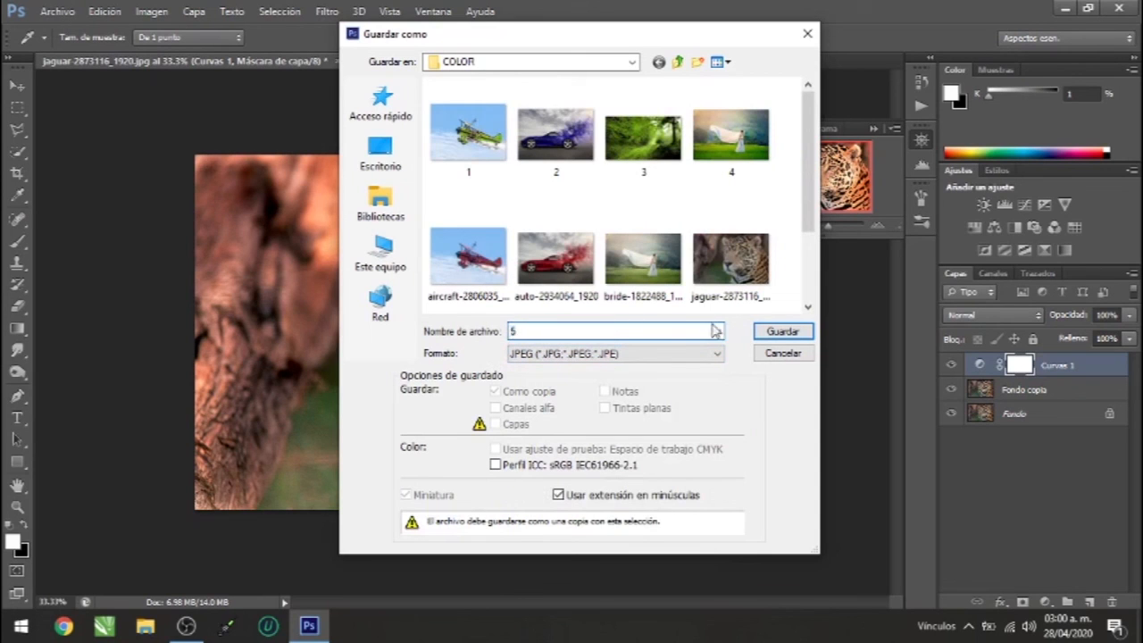
left_click(775, 331)
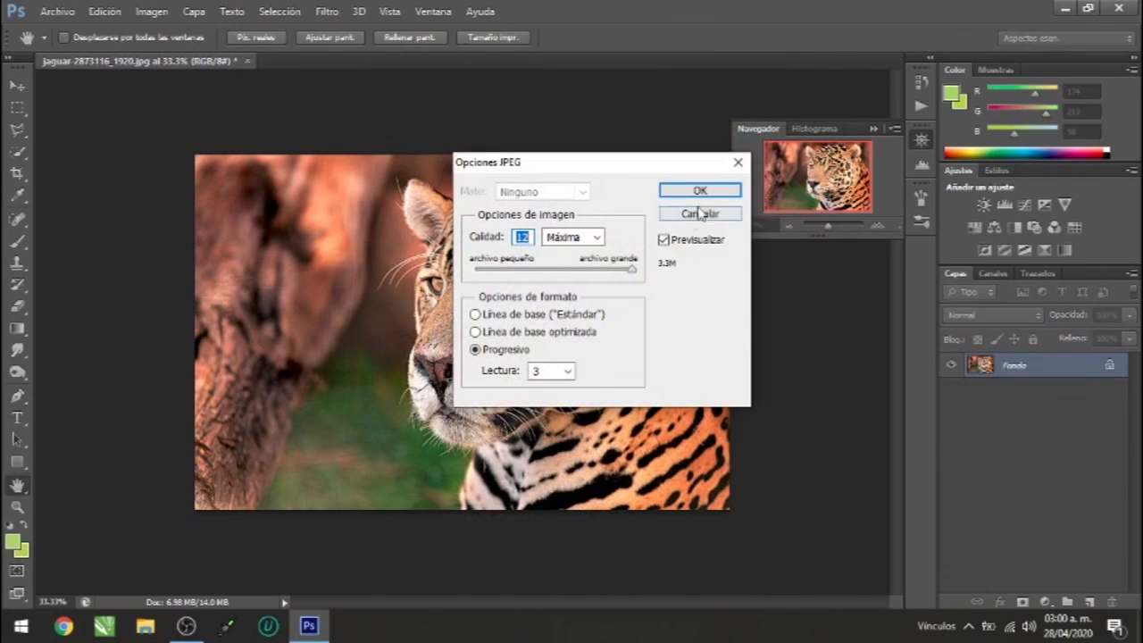
left_click(700, 192)
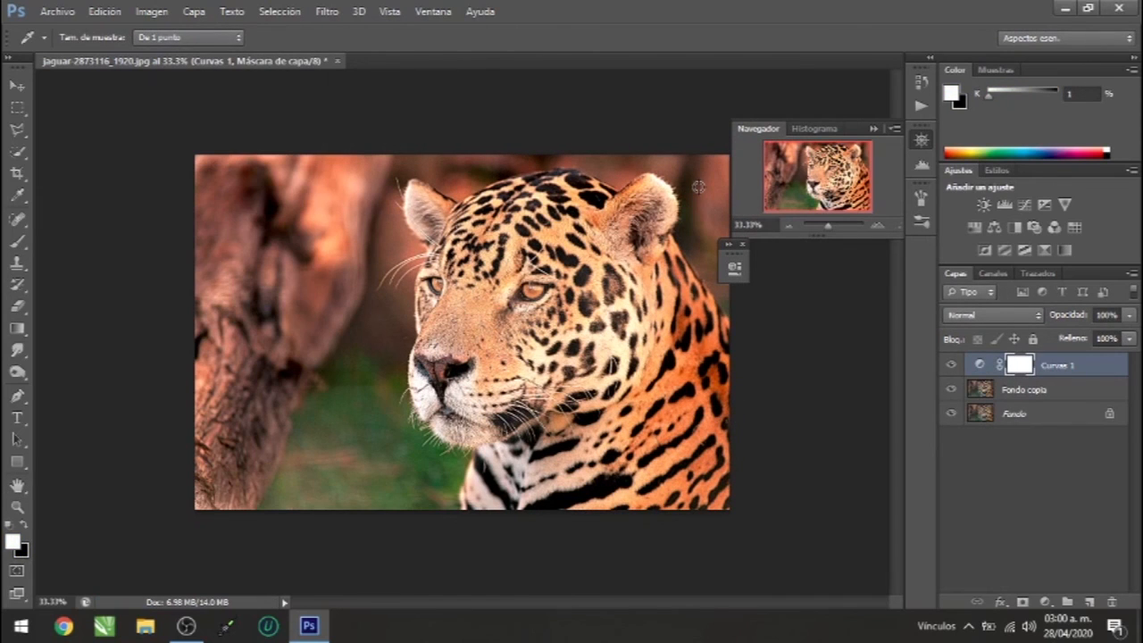